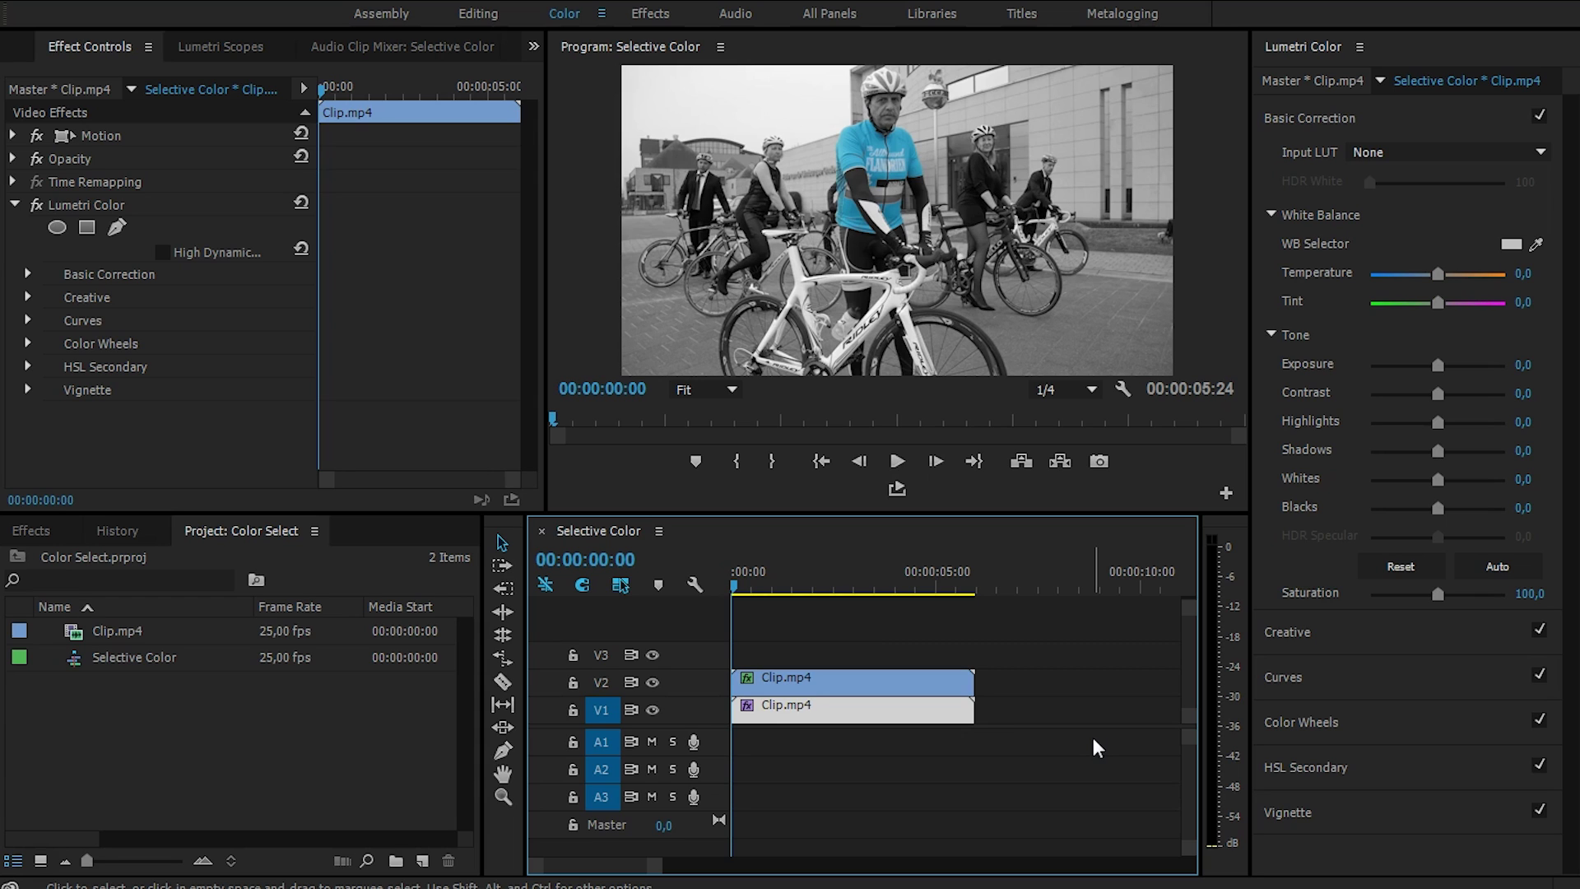
- Play the finished example, then show Lumetri's HSL Secondary section with Basic Correction collapsed
key("space")
left_click(973, 206)
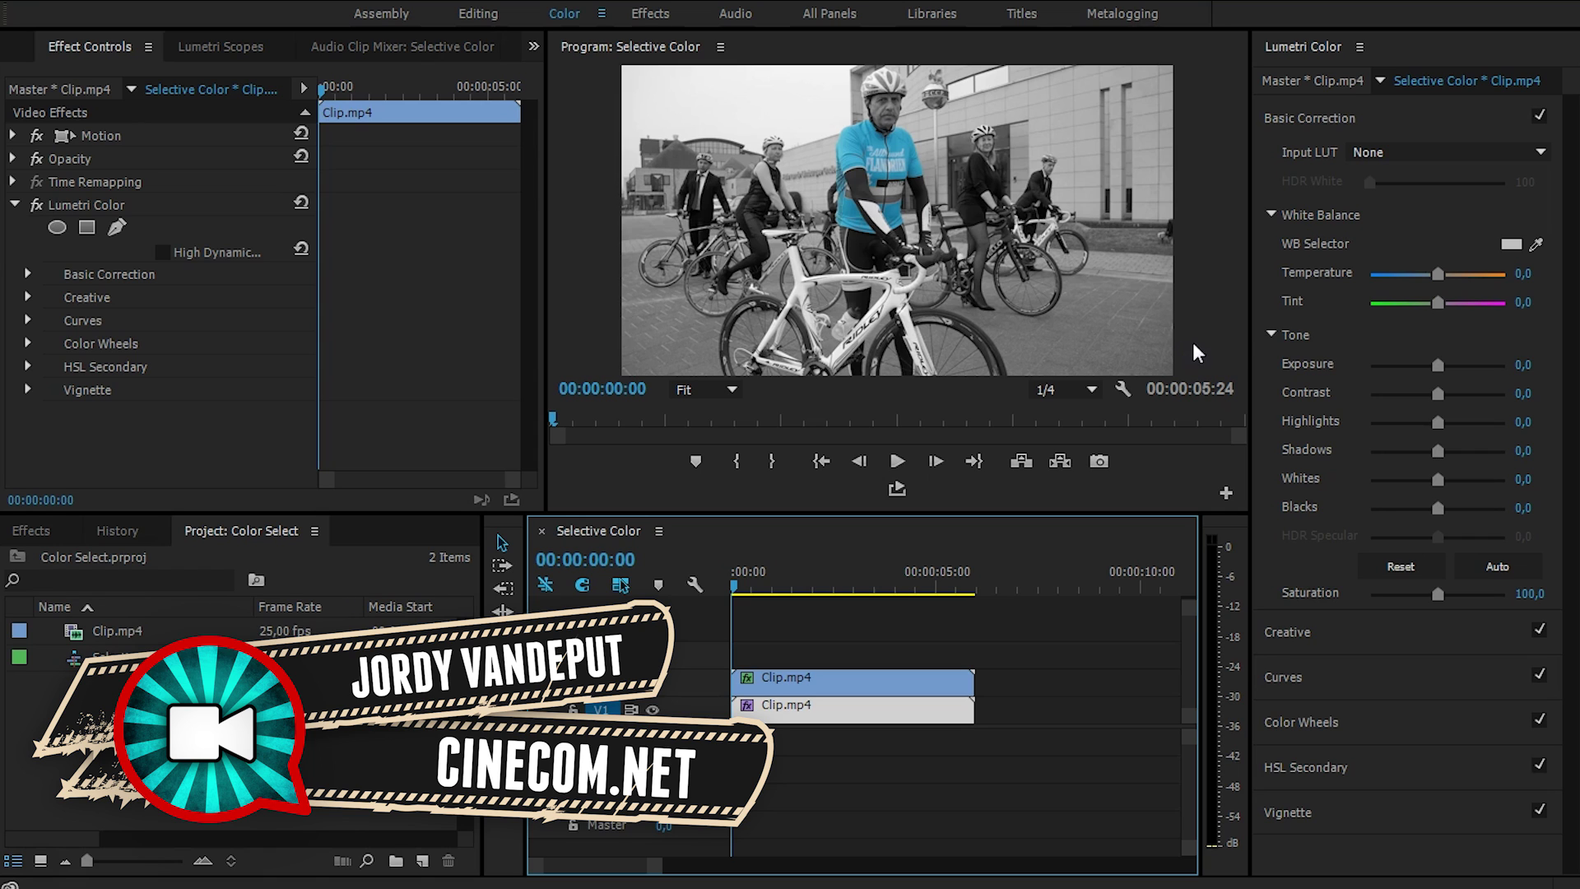
left_click(1305, 46)
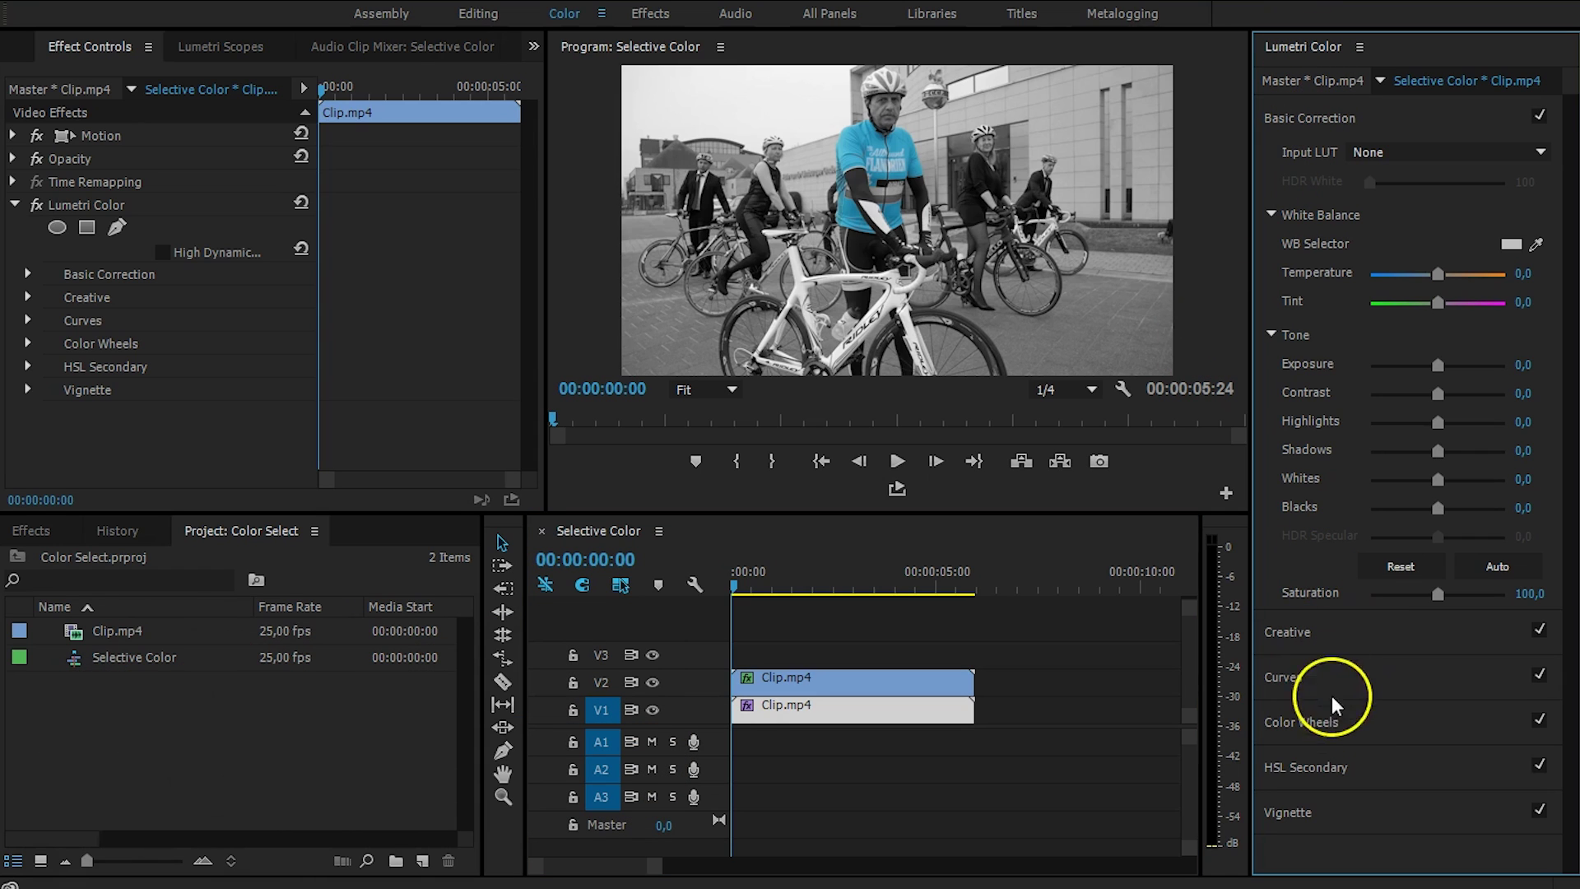
left_click(1388, 768)
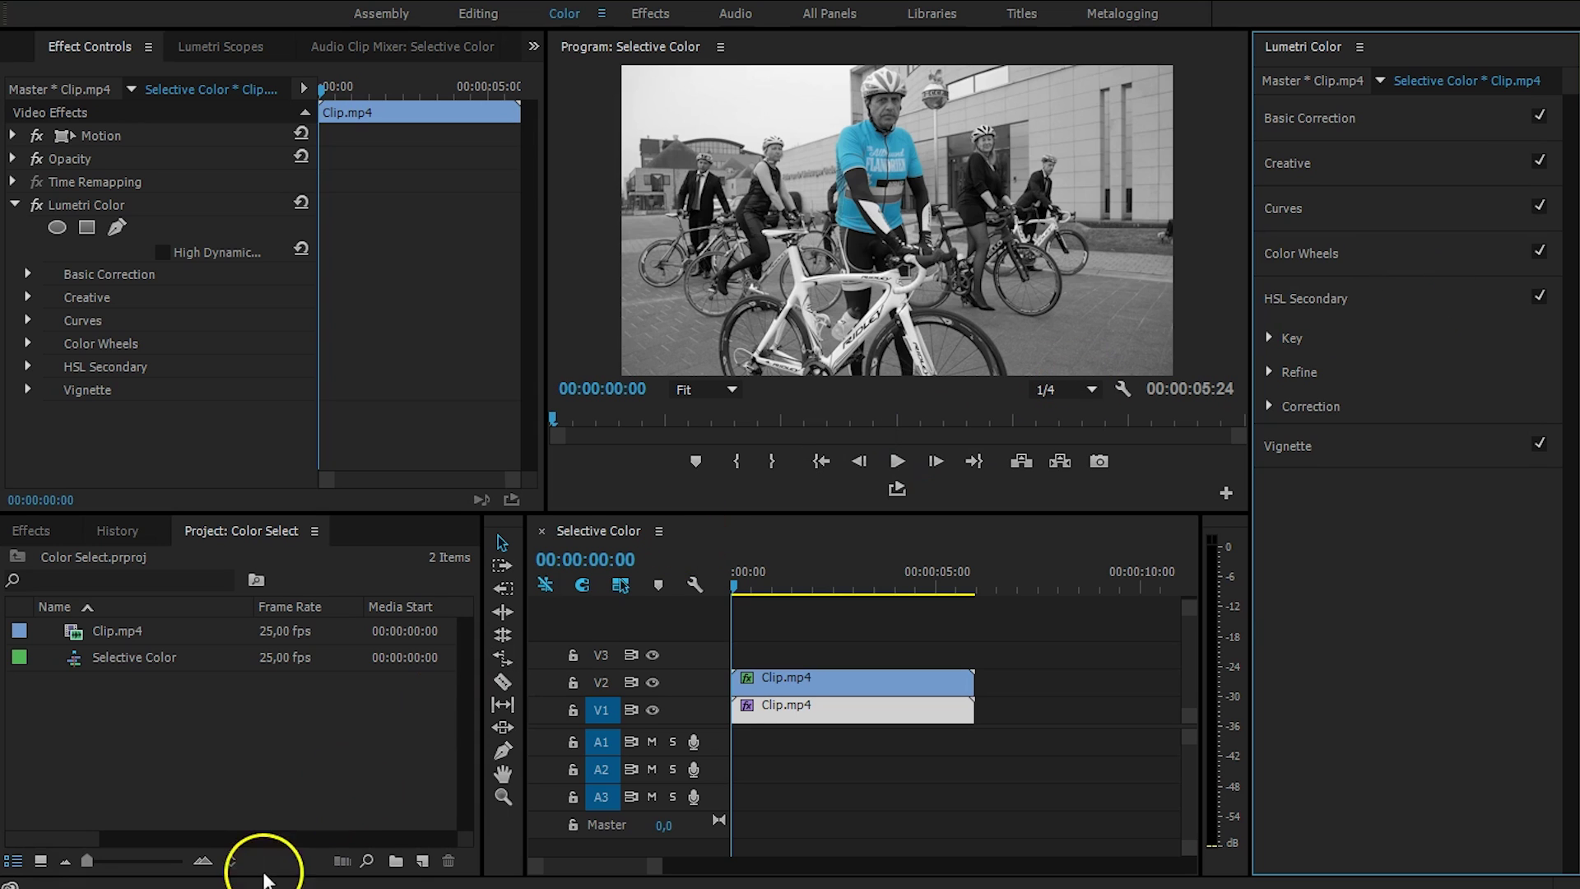
- Create the Clip sequence from Clip.mp4 and stop playback at 00:00:03:18
left_click(300, 803)
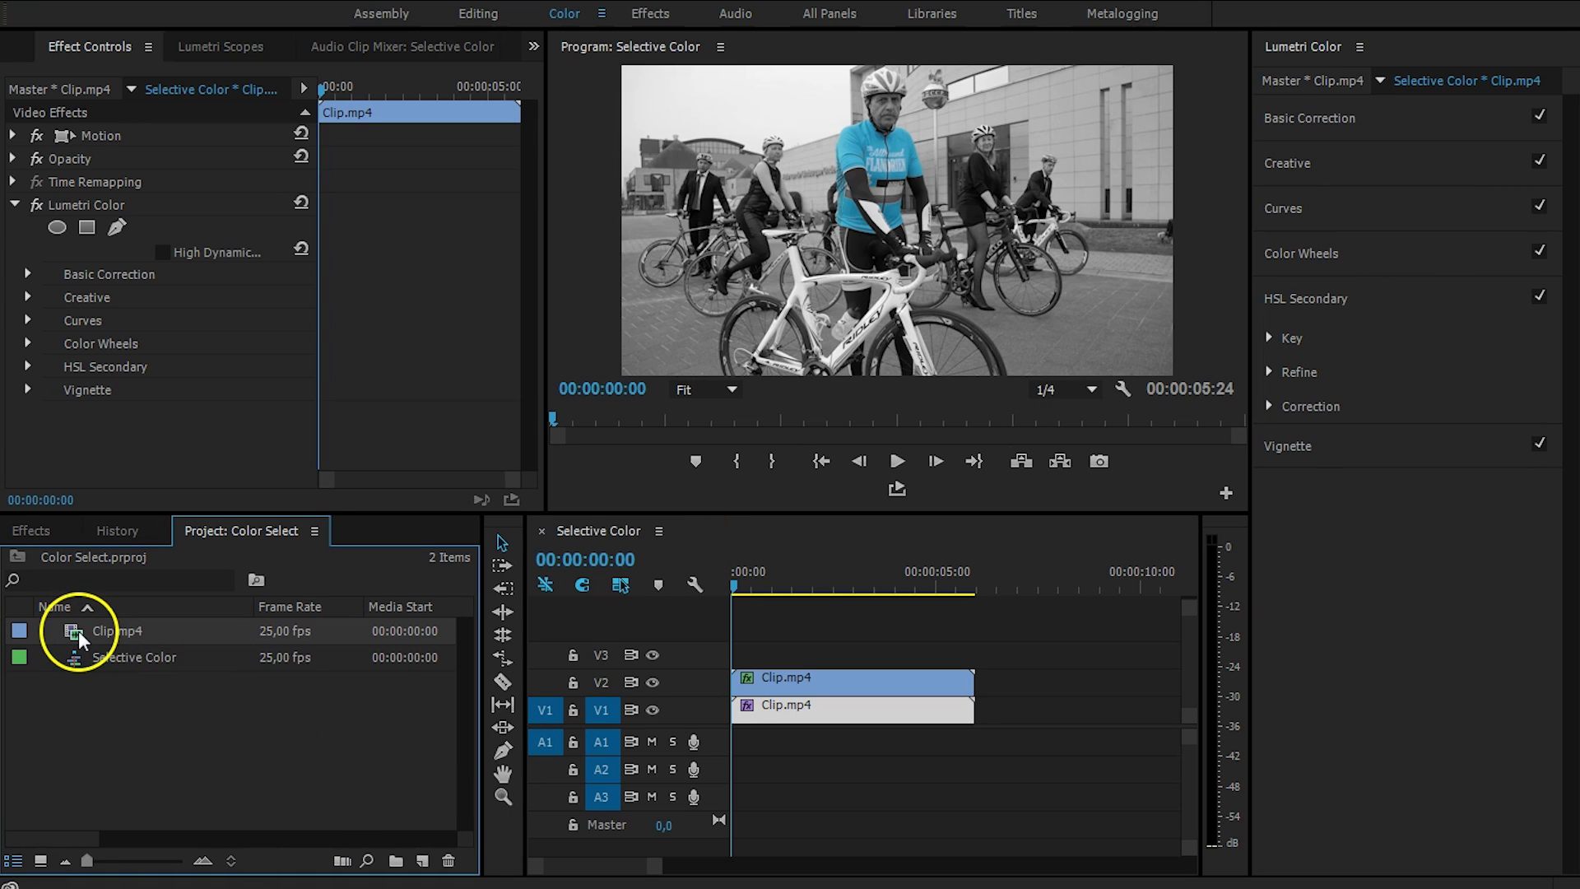
left_click_drag(77, 631, 422, 861)
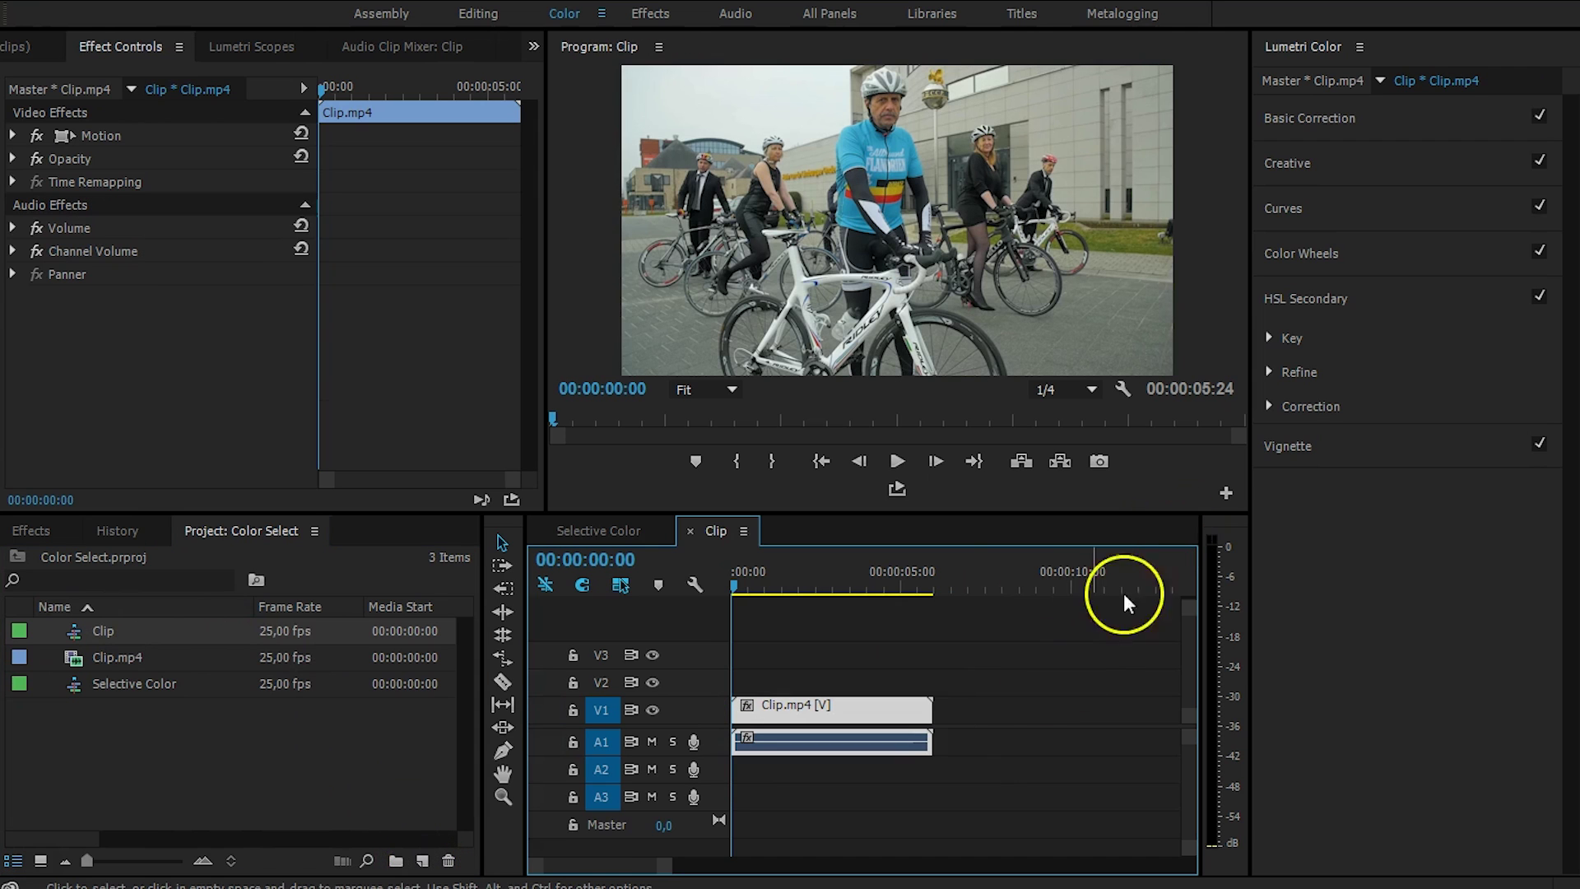
key("space")
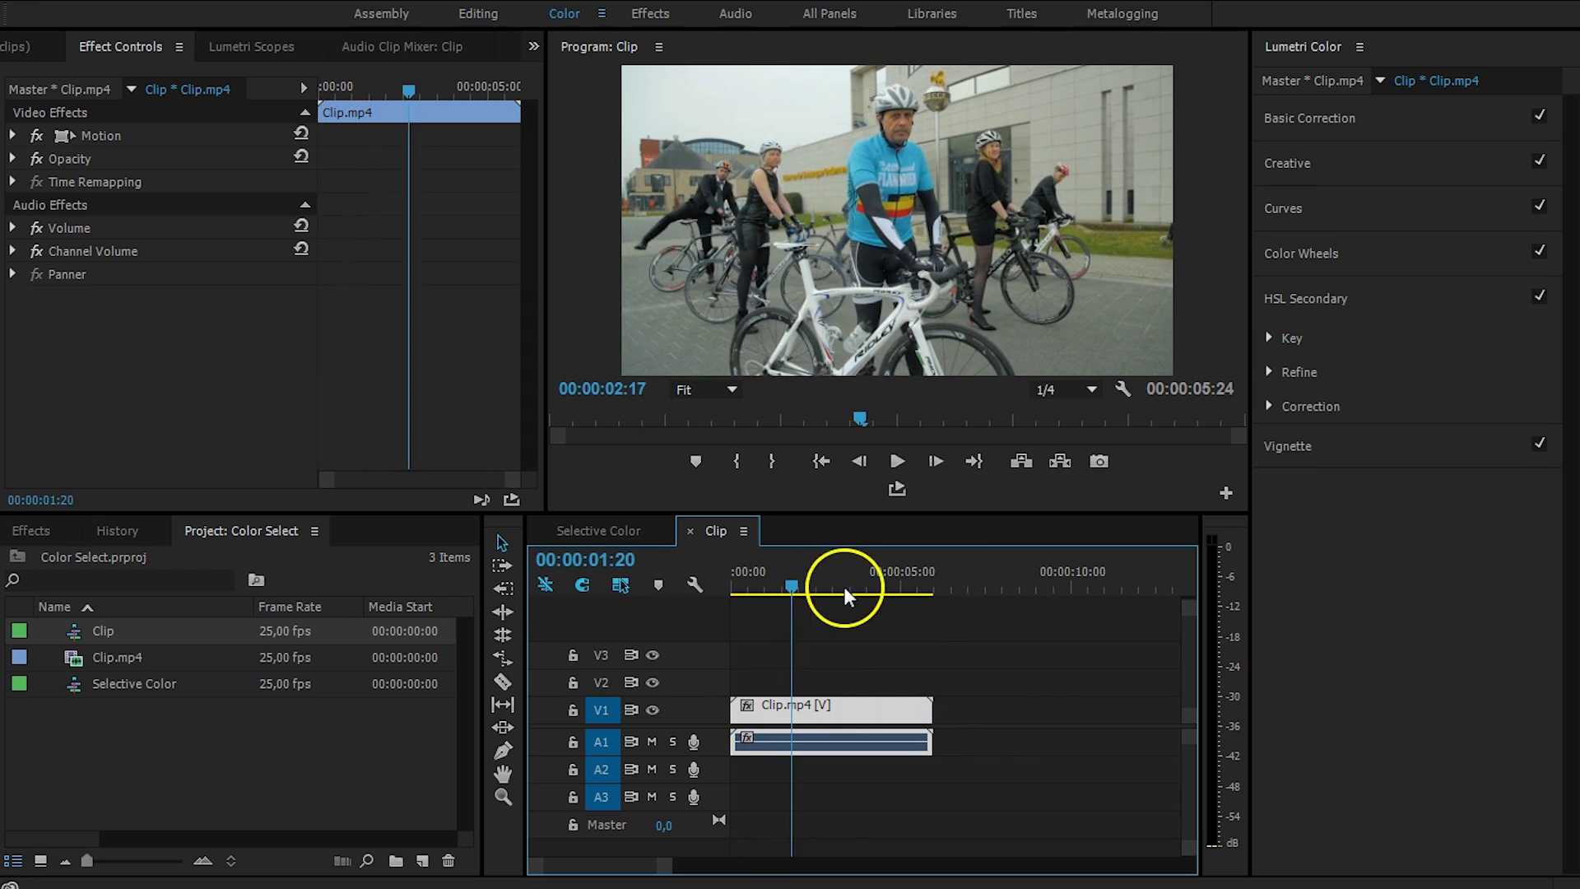
left_click(897, 461)
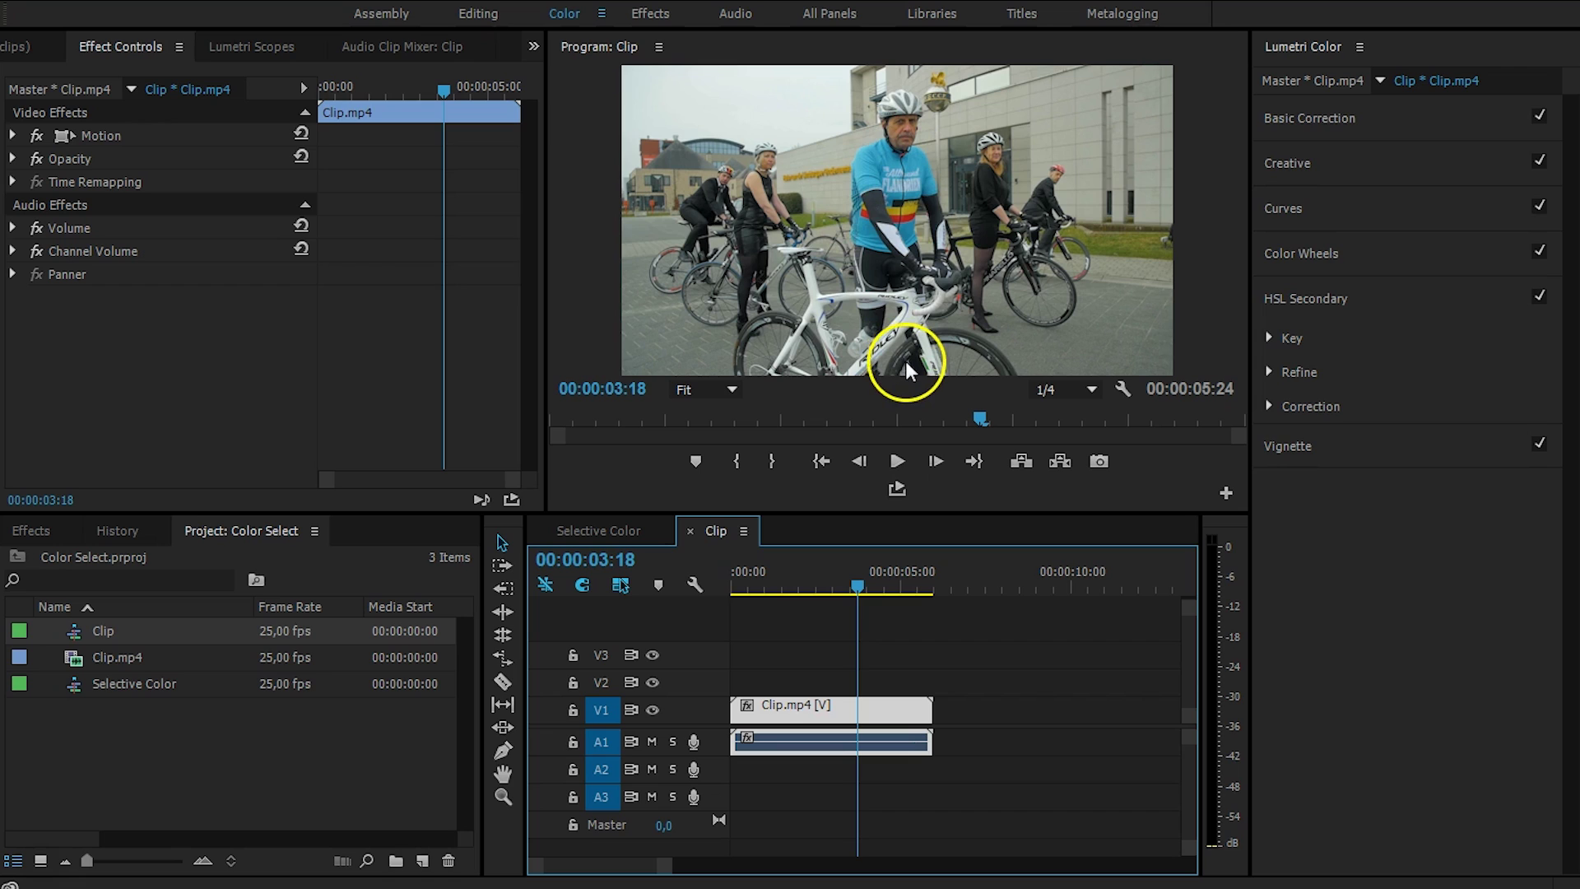
left_click(1382, 304)
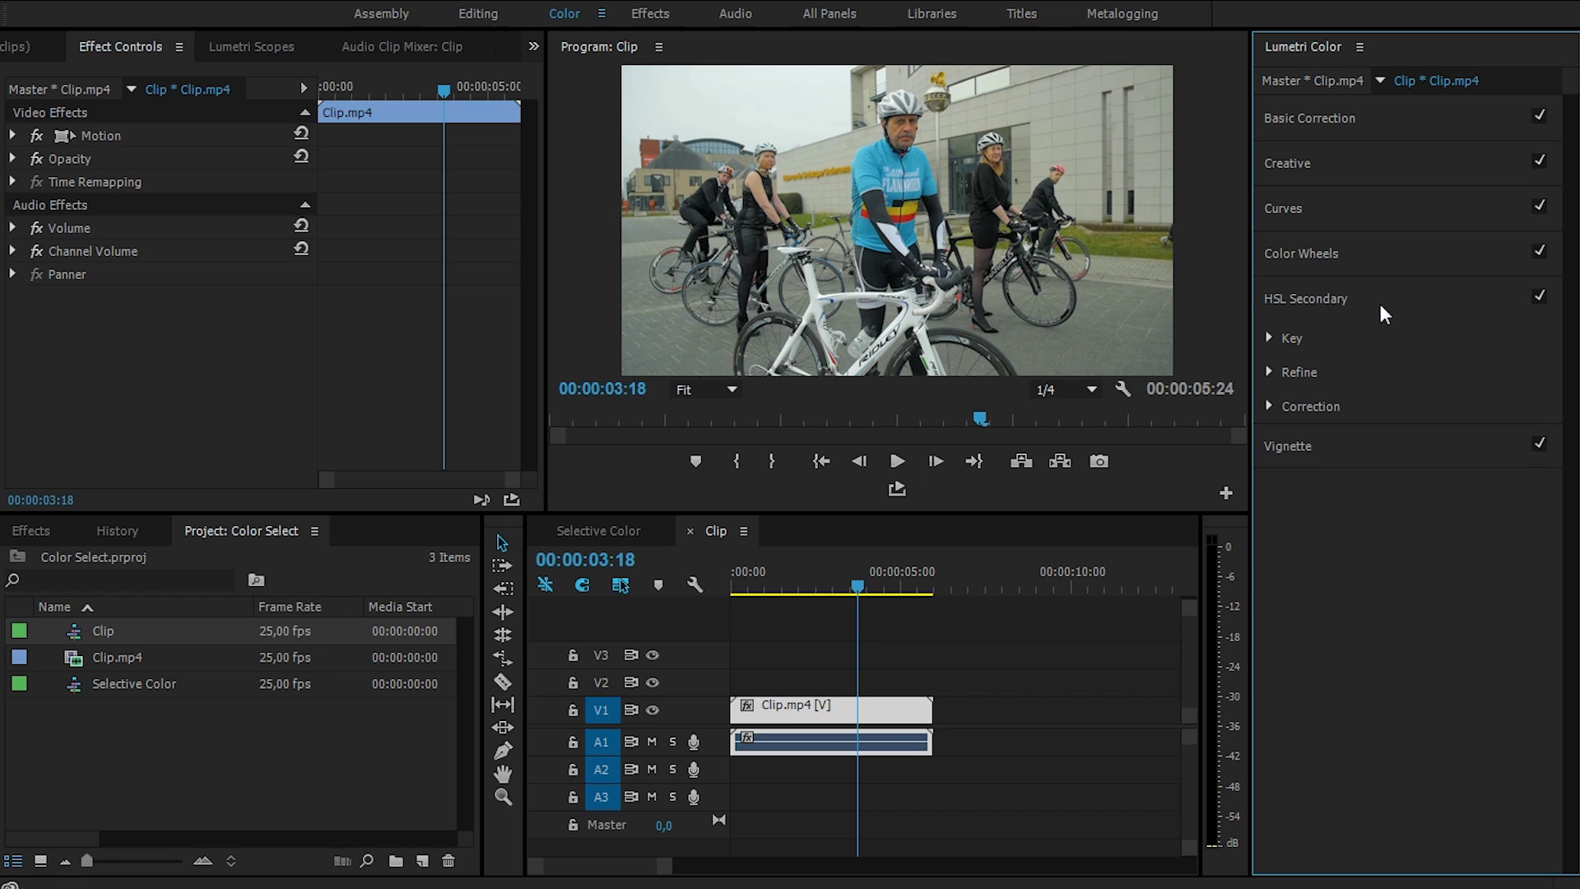
- Expand Key and sample the cyclist's blue jersey as the main key colour
left_click(1270, 338)
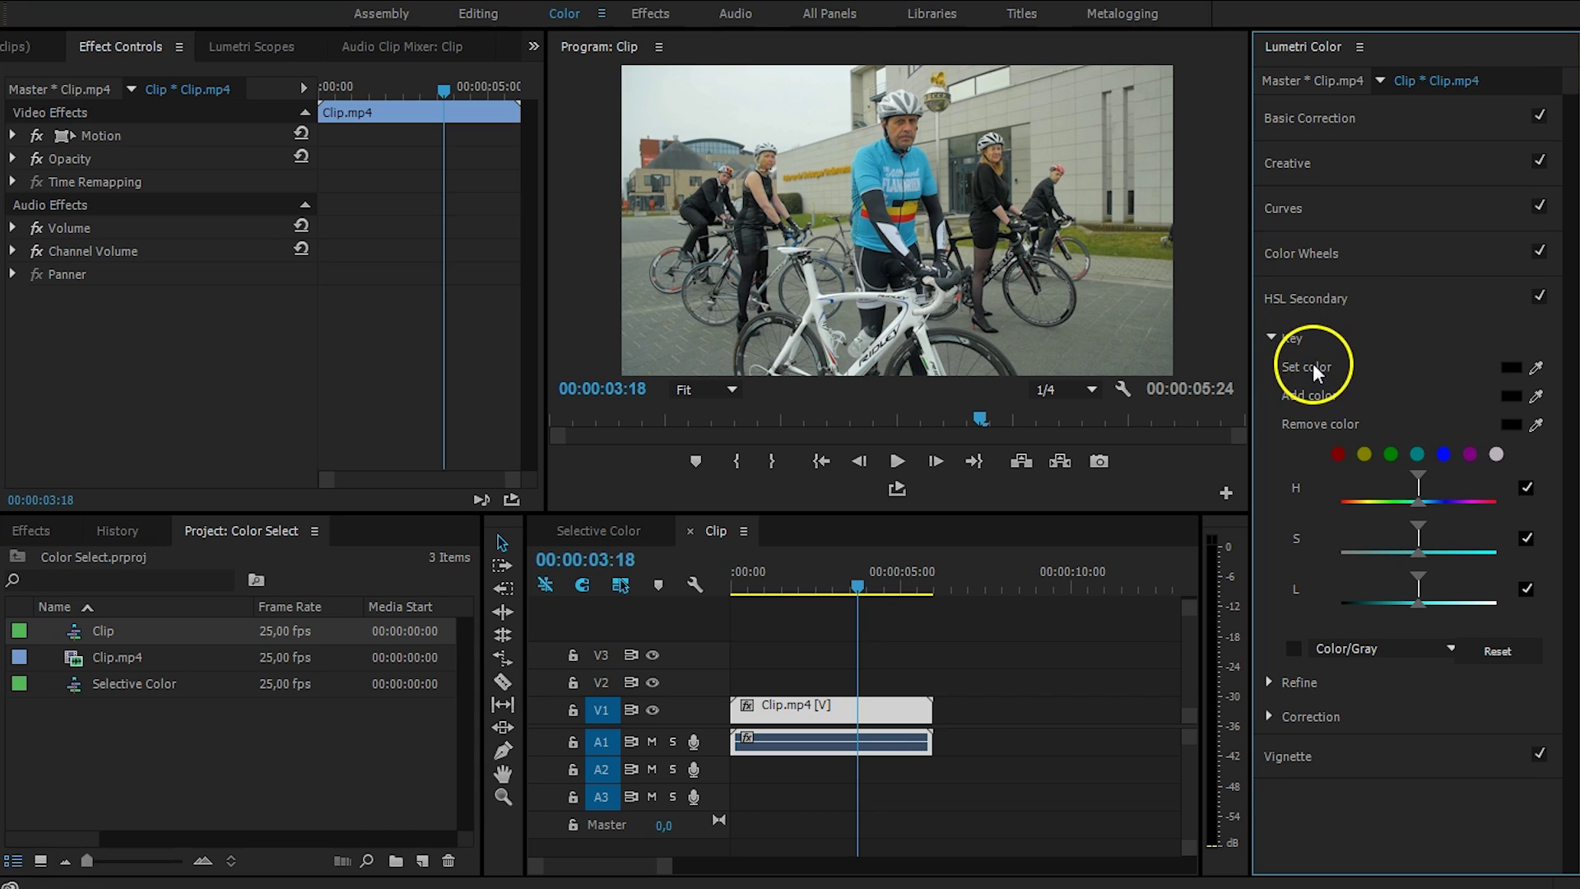
left_click(1547, 363)
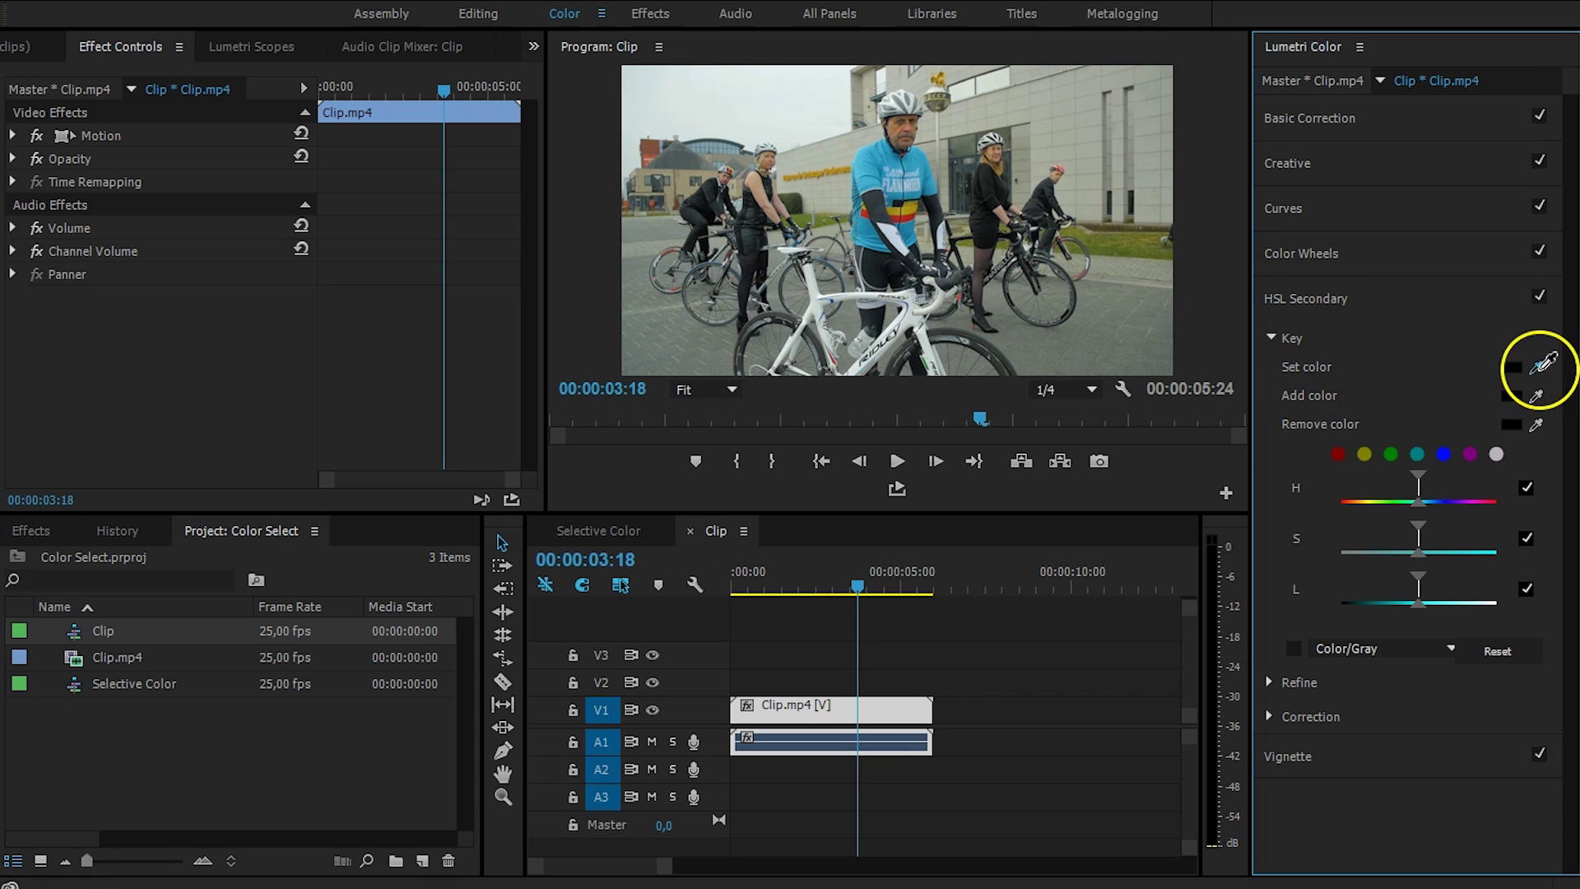
left_click(879, 161)
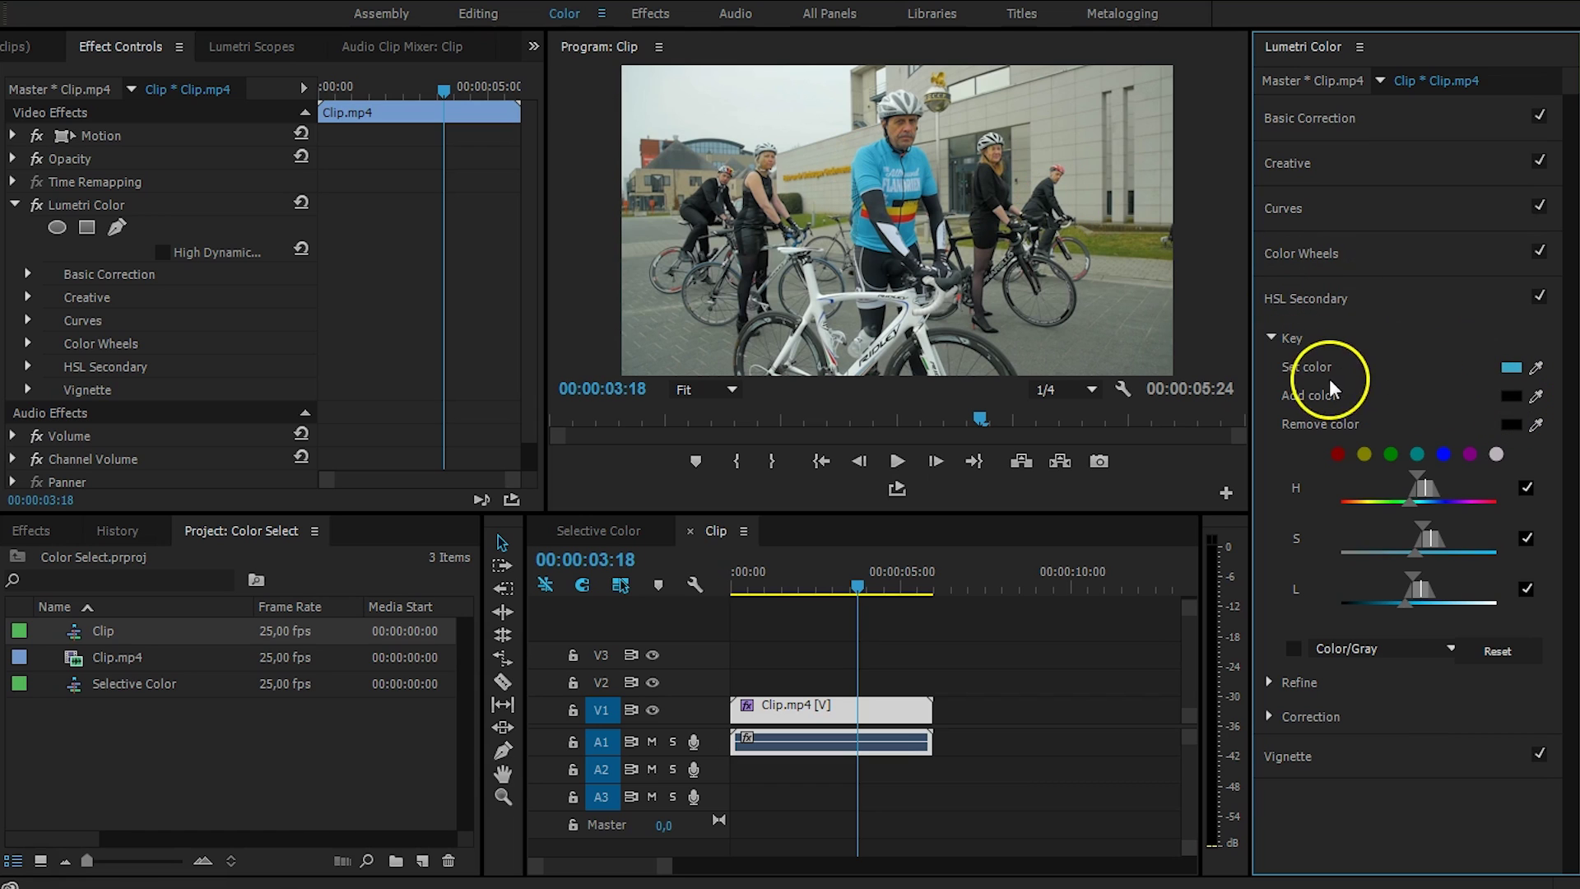
- Add more of the jersey's blue to the key as an extra colour
left_click(1536, 396)
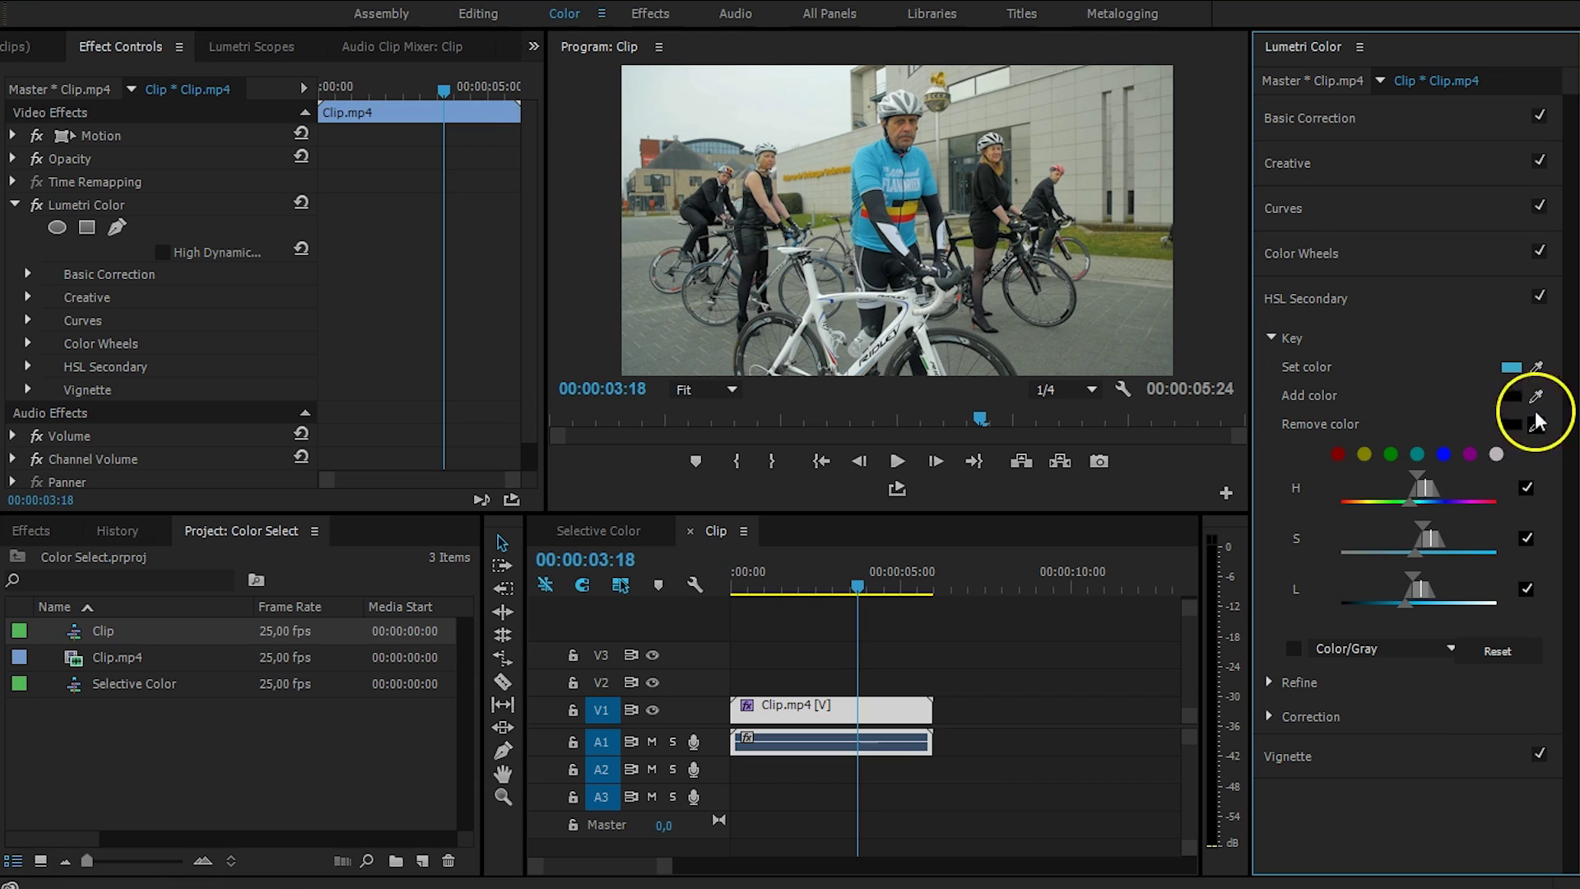
left_click(977, 176)
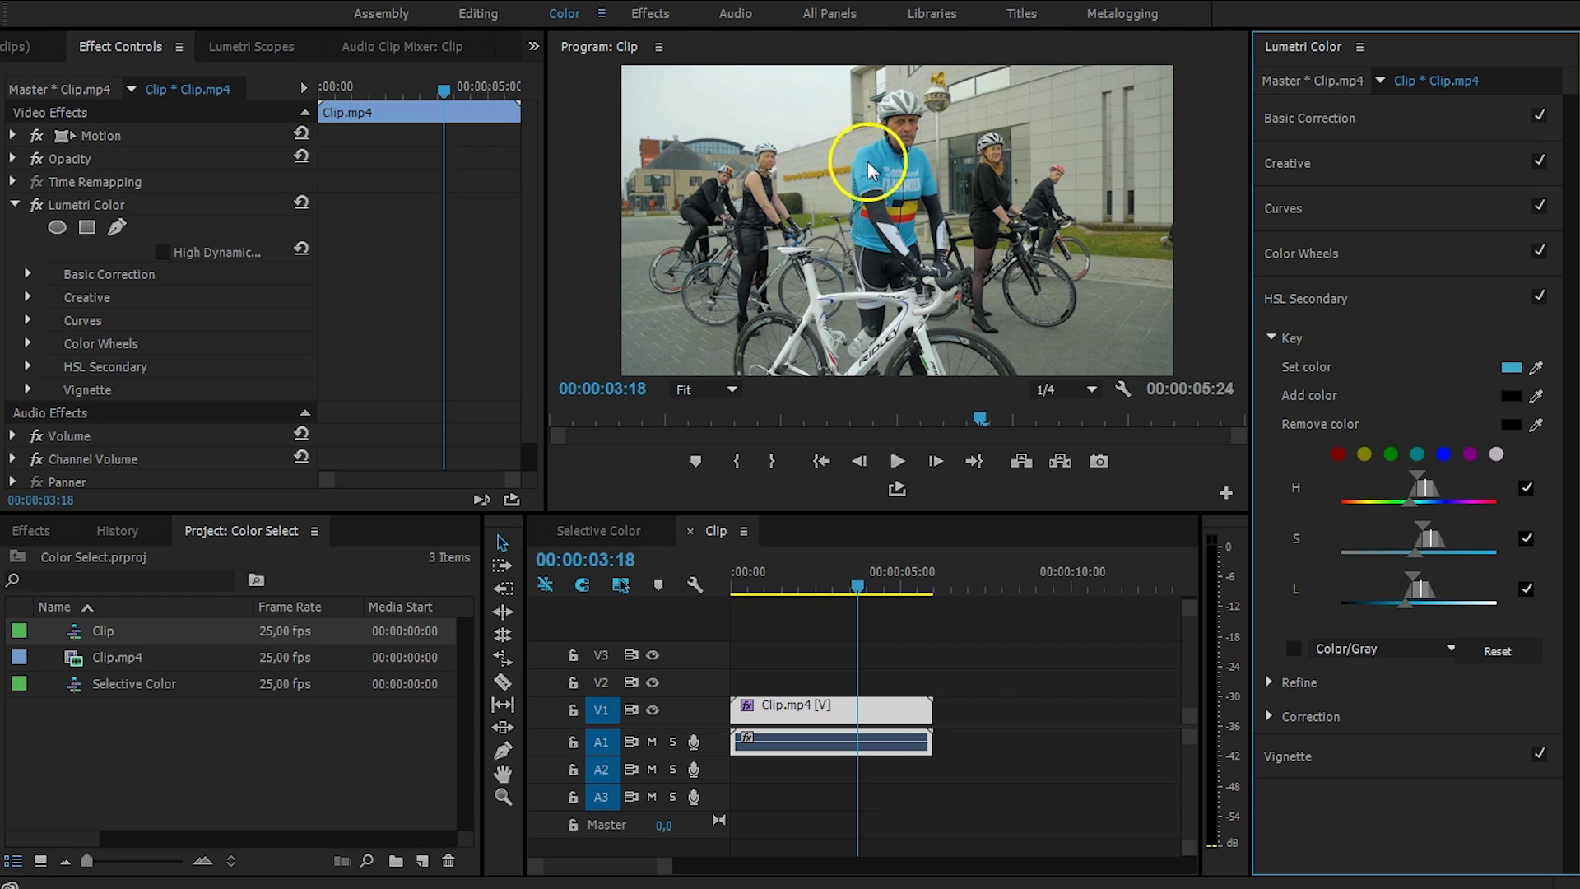
left_click(1536, 396)
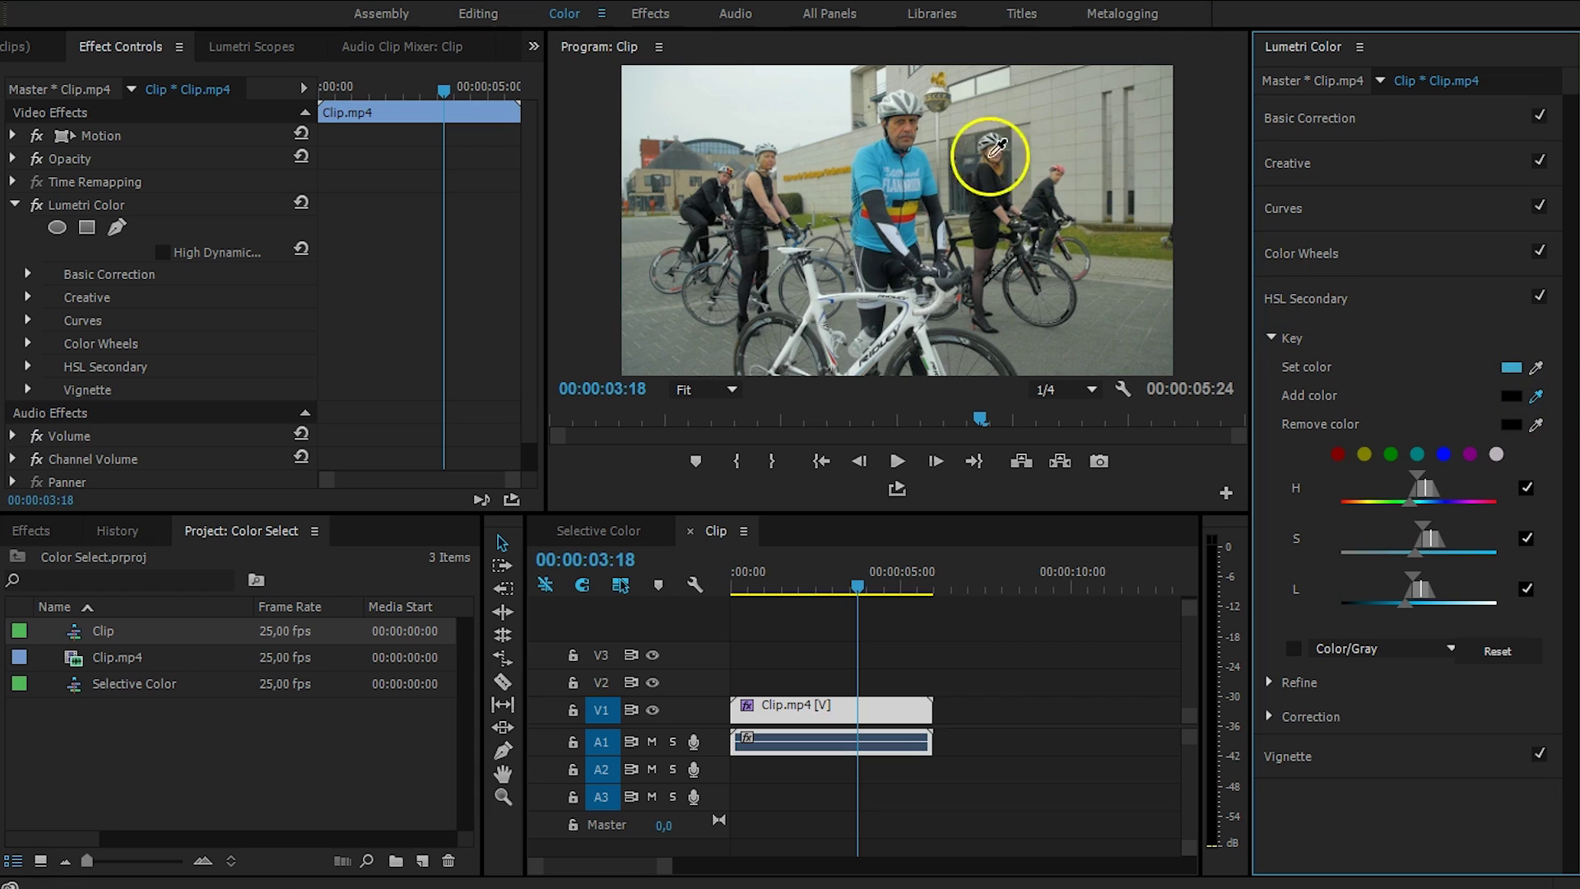
left_click(934, 174)
left_click(1449, 344)
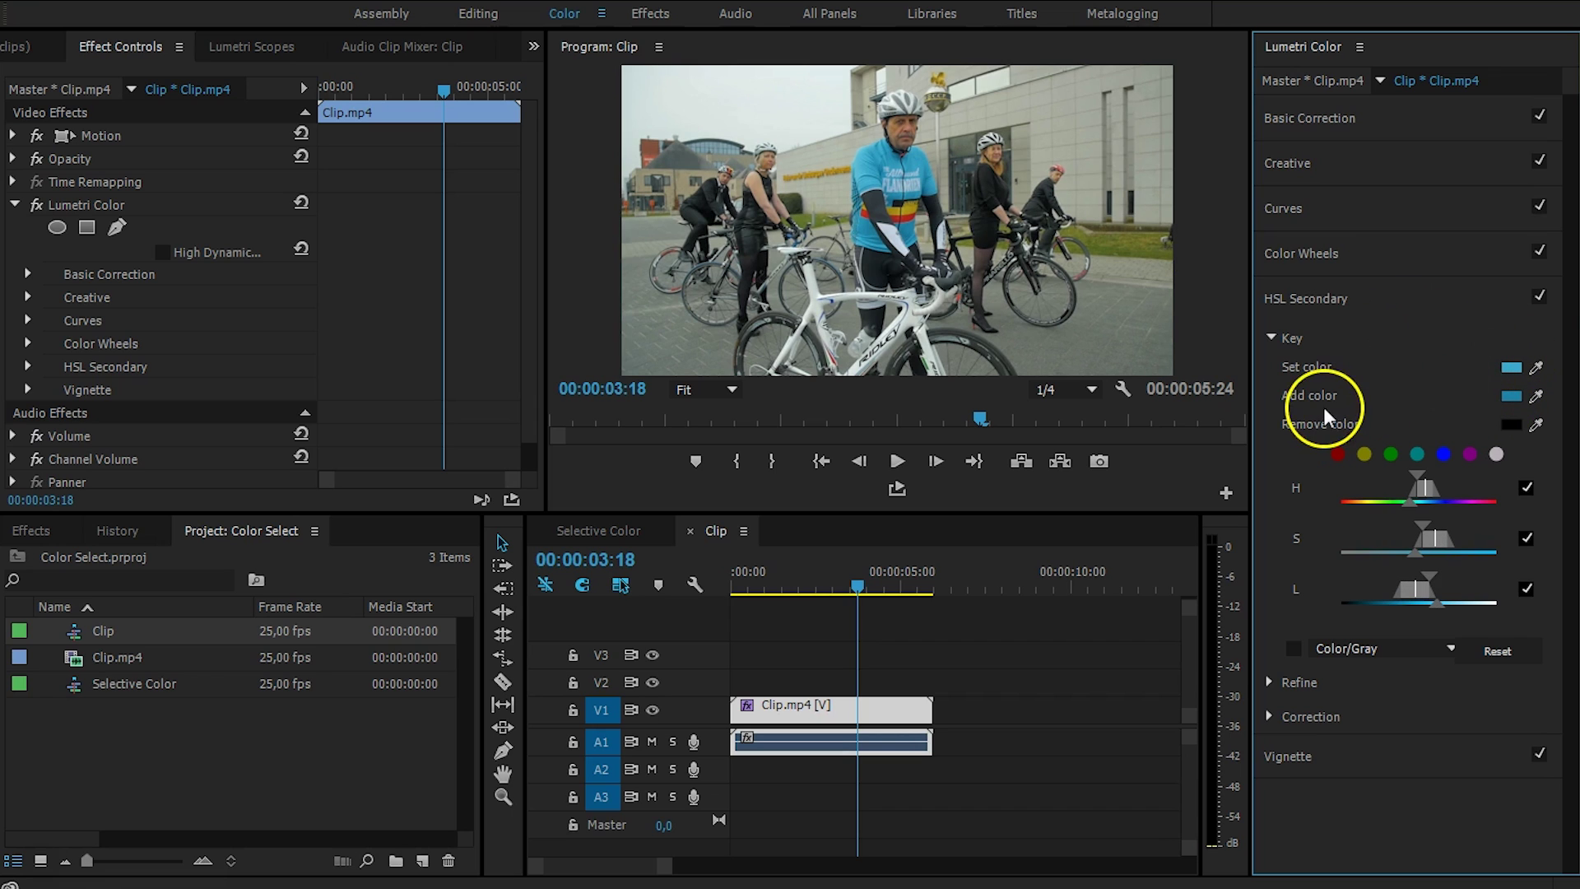
left_click(1536, 424)
left_click(1451, 404)
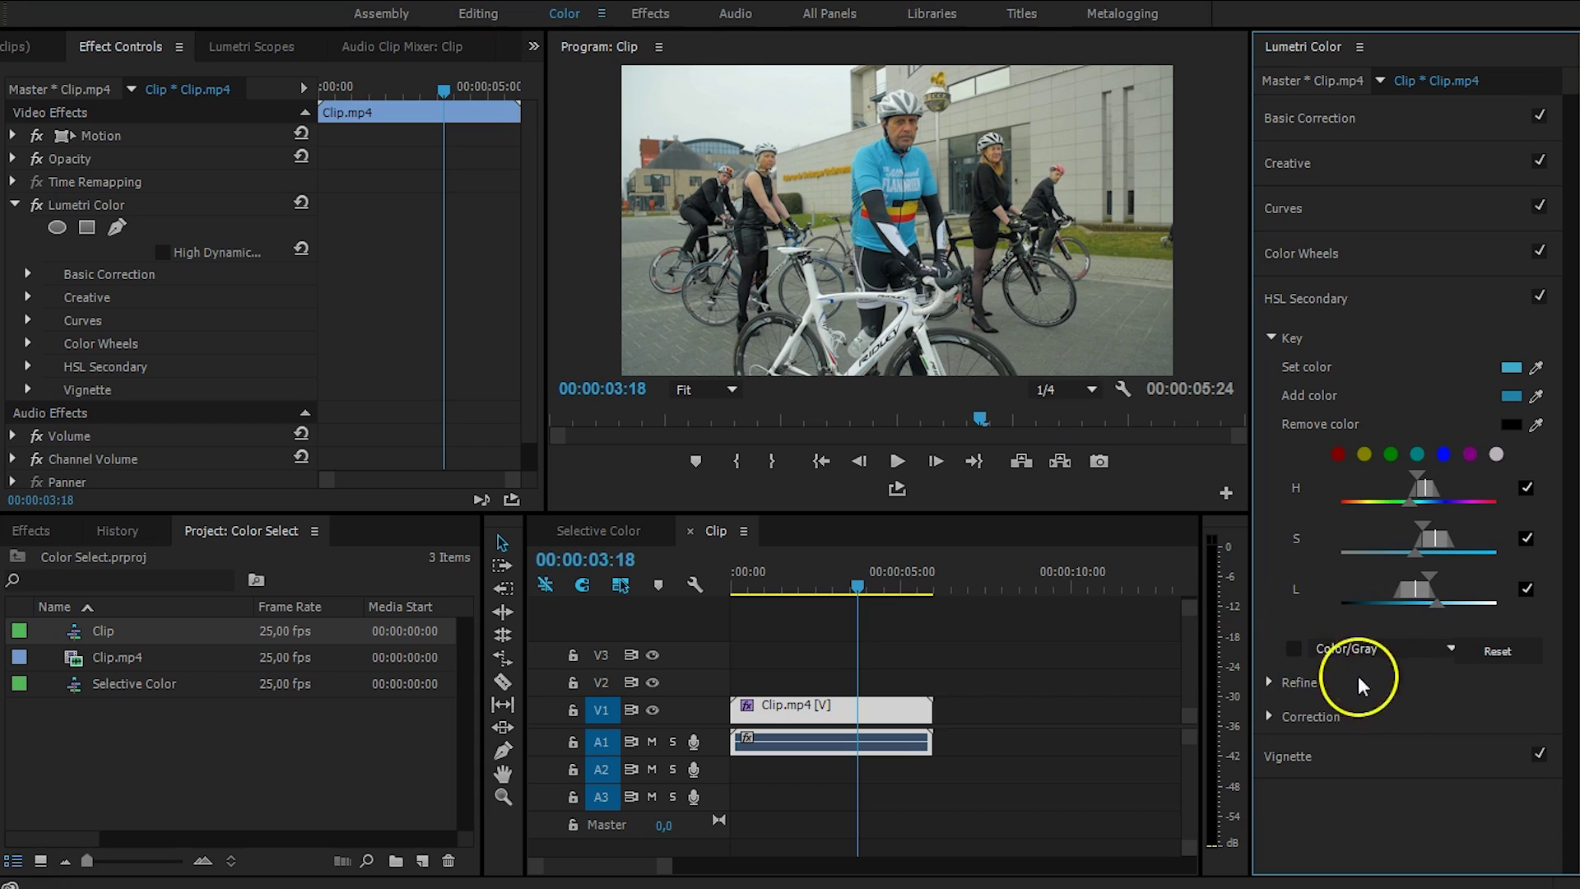
- Turn on the key's matte preview and set its style to White/Black
left_click(1295, 648)
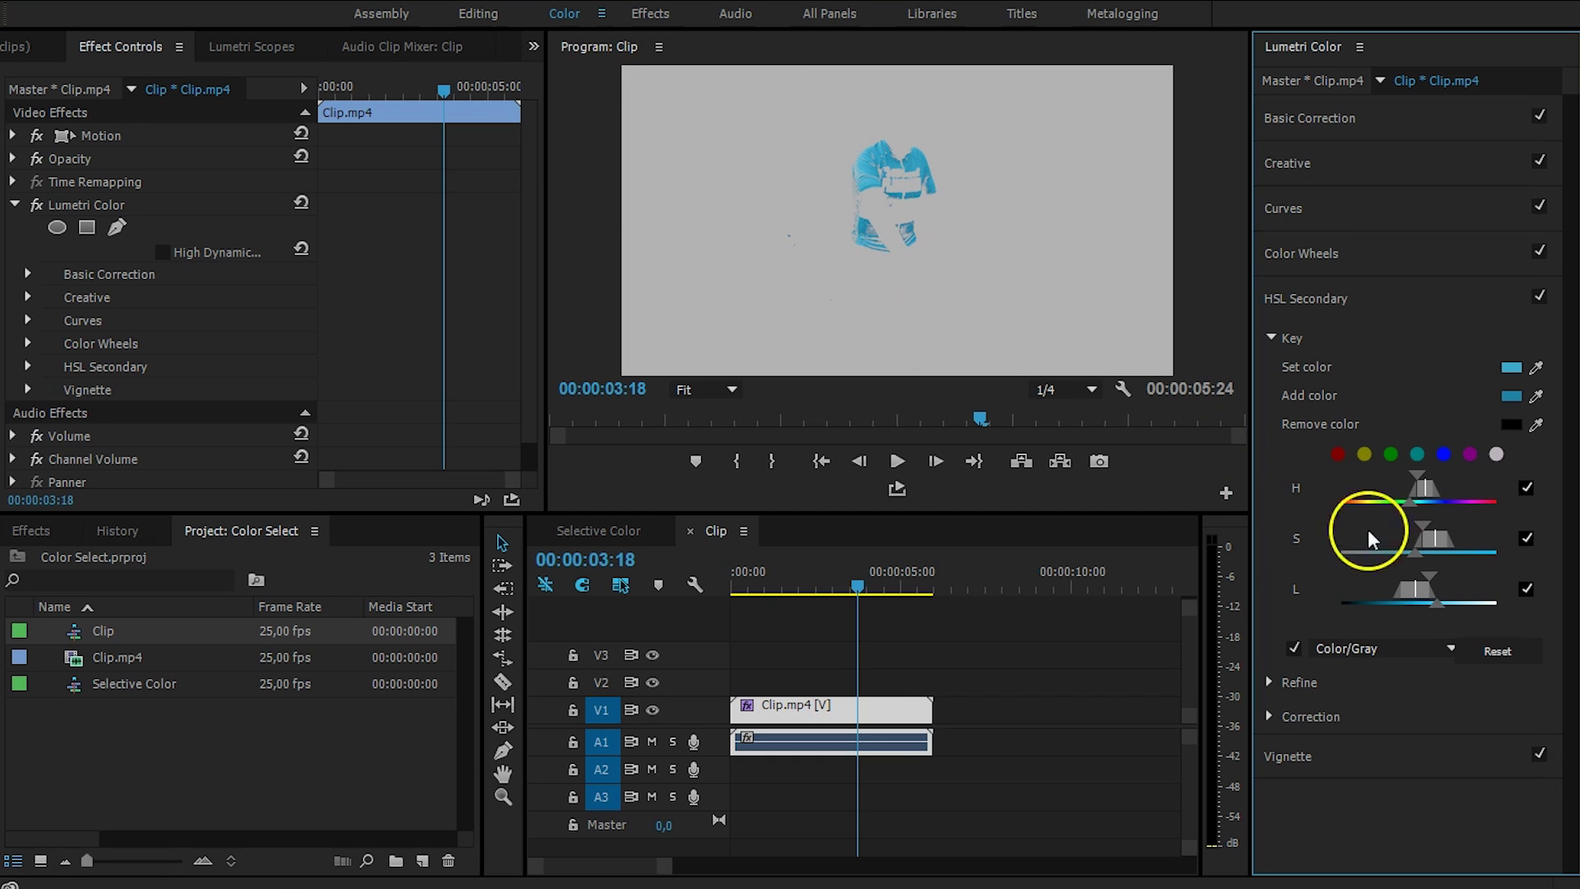
left_click(1365, 654)
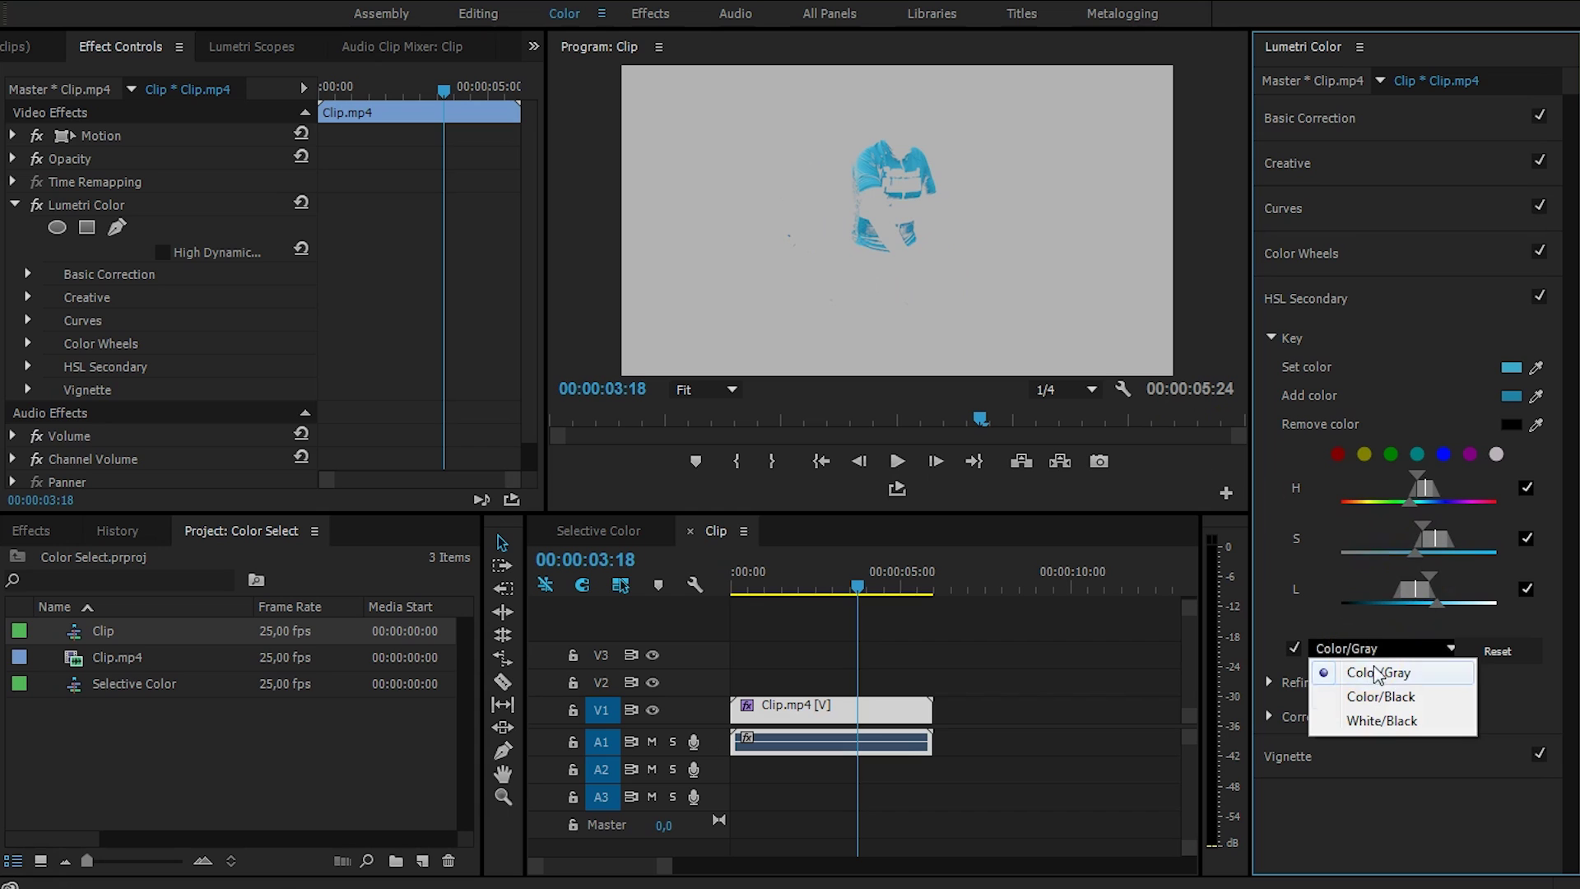
left_click(1433, 698)
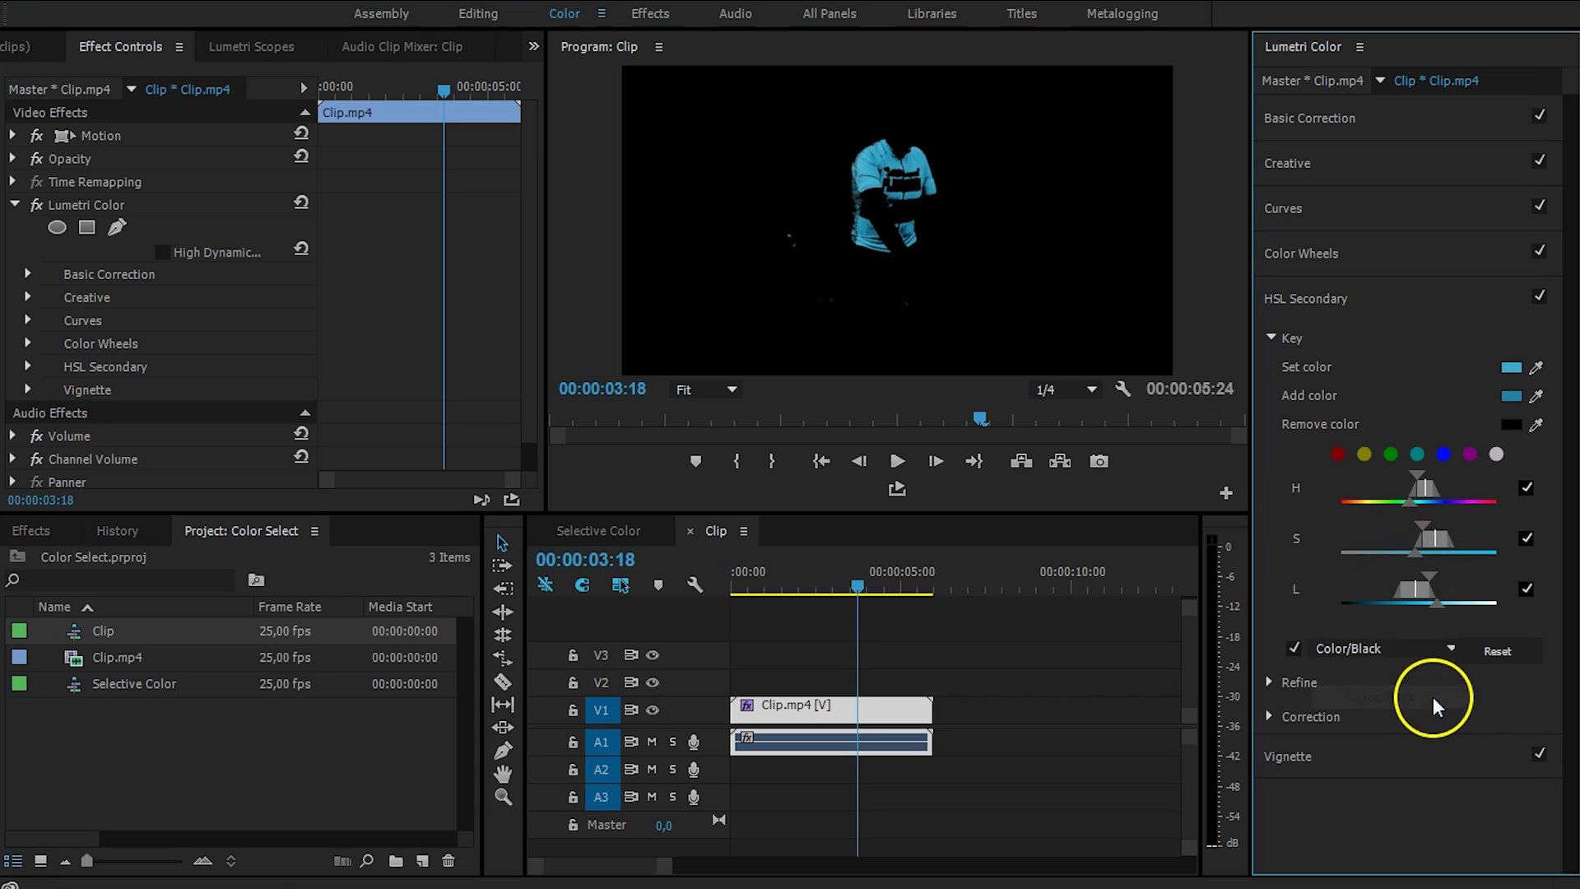
left_click(1400, 647)
left_click(1380, 721)
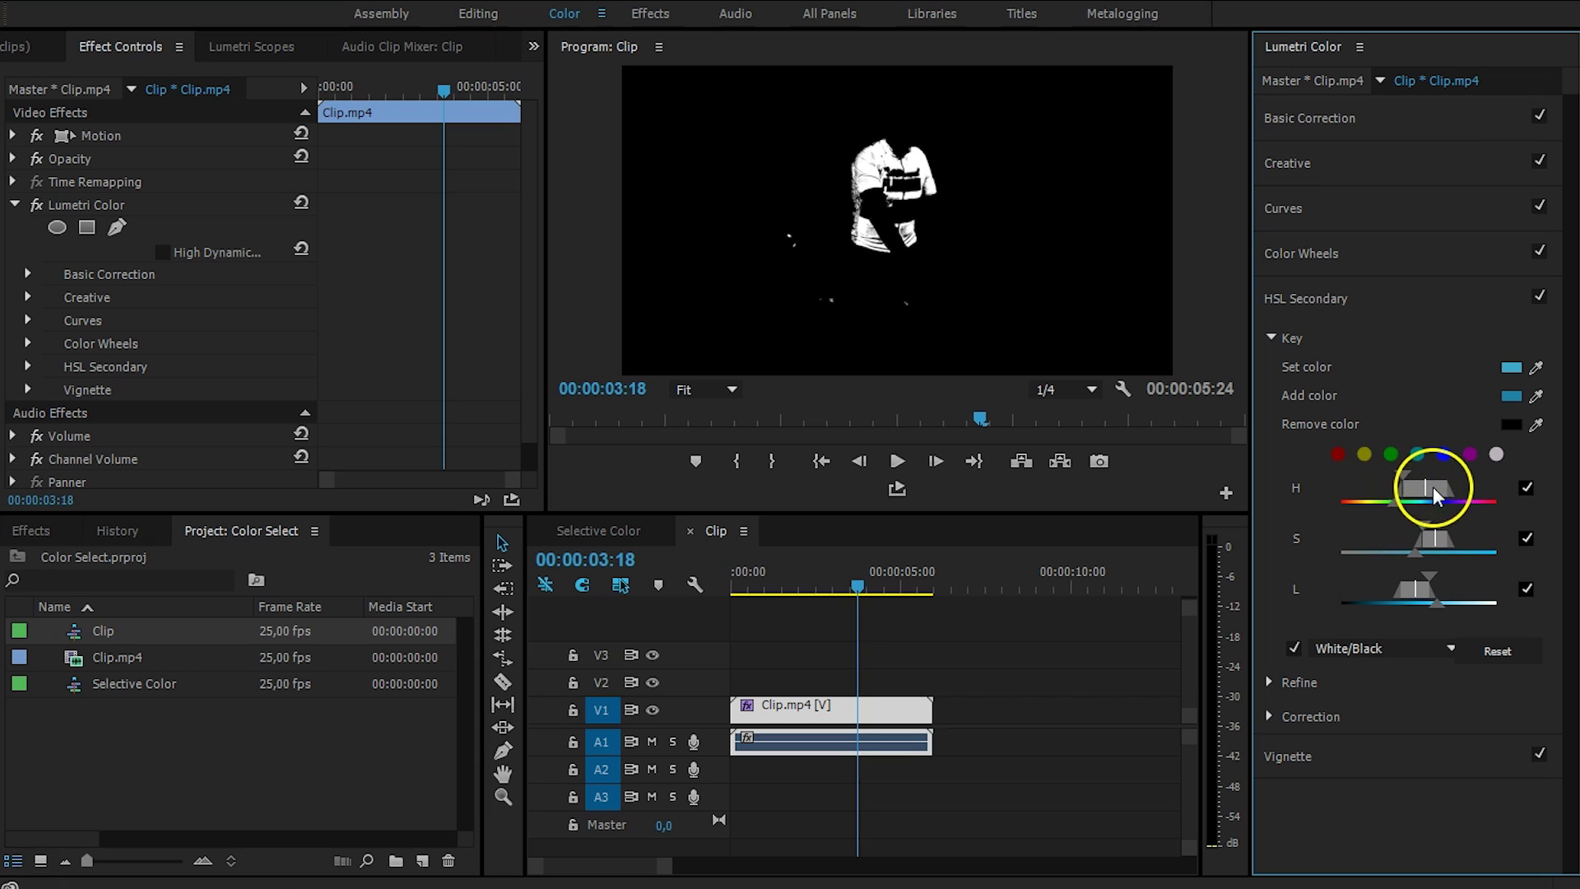
- Tune the hue, saturation and lightness ranges until the white matte covers the jersey
left_click_drag(1430, 487, 1398, 500)
left_click(1405, 503)
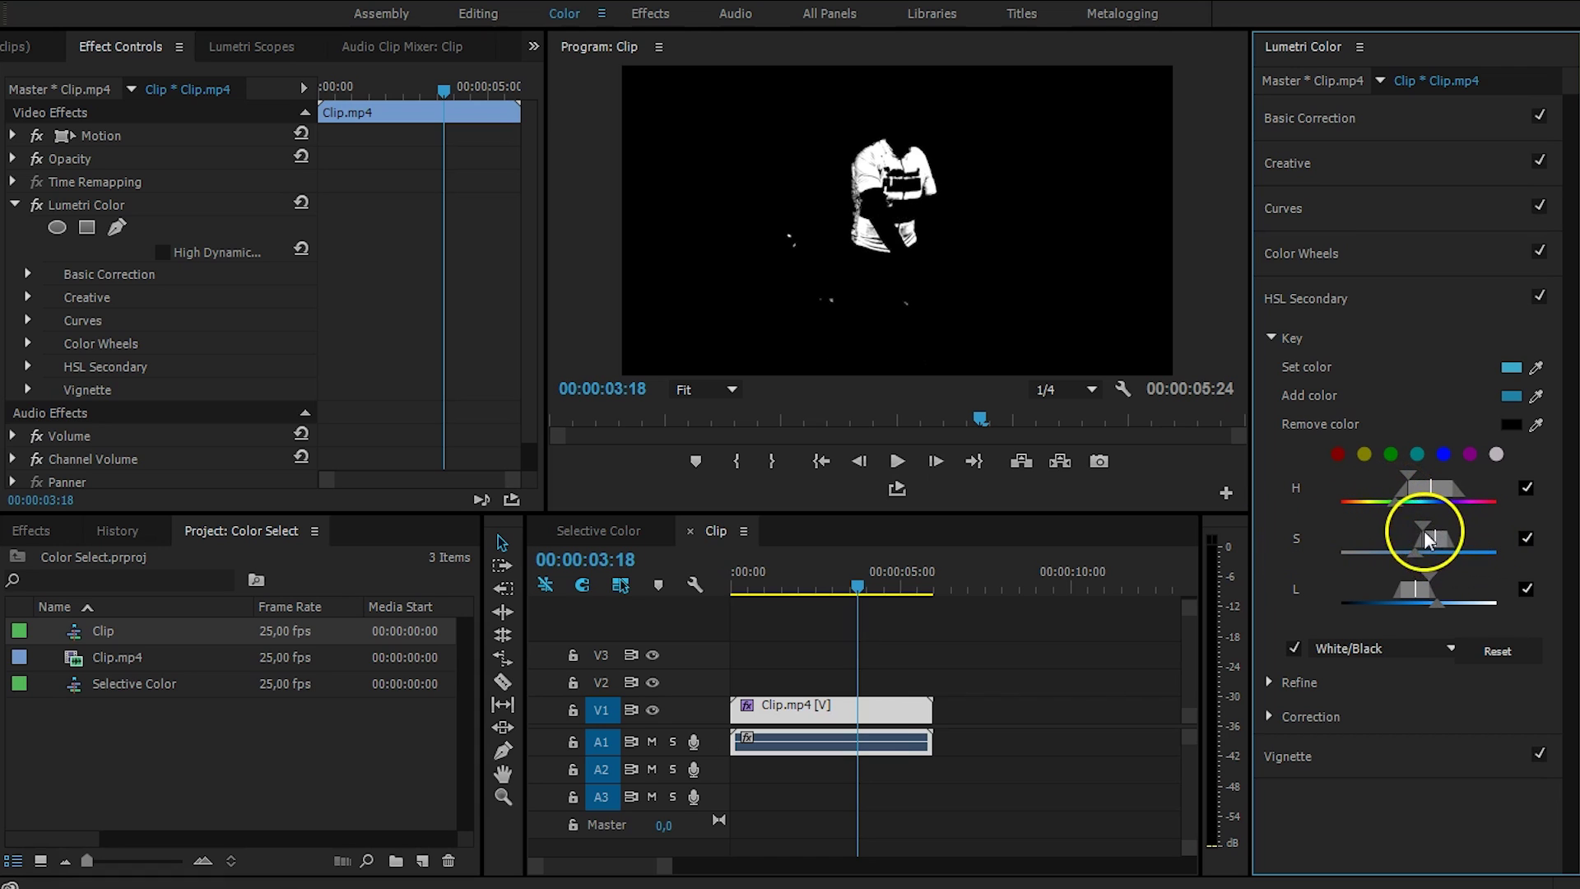
mouse_move(1420, 525)
left_mouse_down()
mouse_move(1408, 525)
mouse_move(1464, 534)
mouse_move(1429, 535)
left_mouse_up()
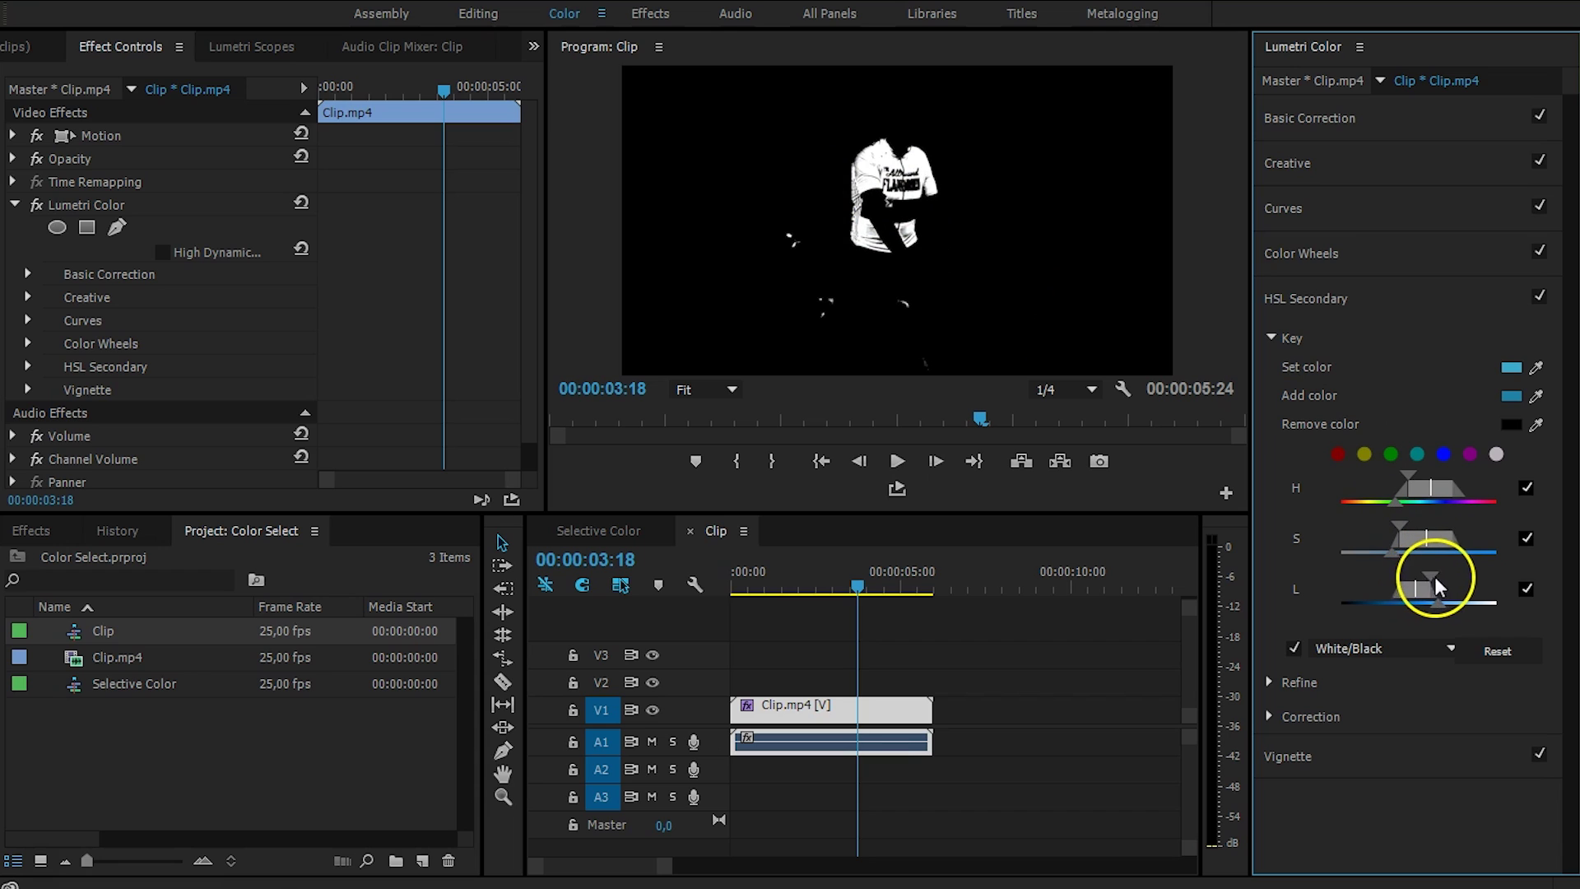
left_click_drag(1435, 576, 1422, 589)
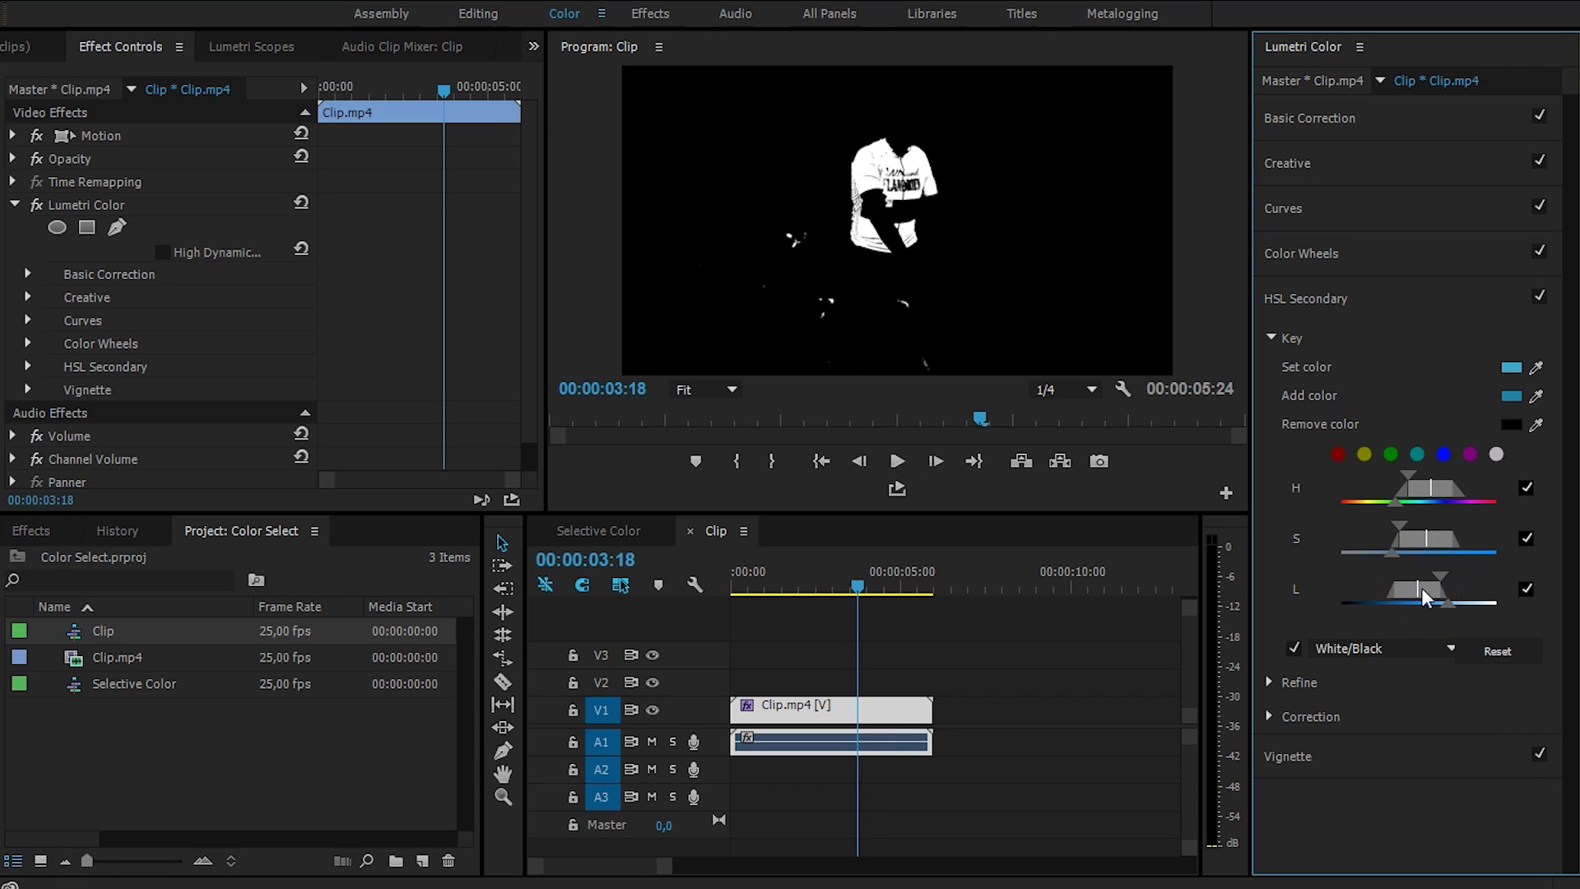
left_click_drag(1376, 424, 1309, 568)
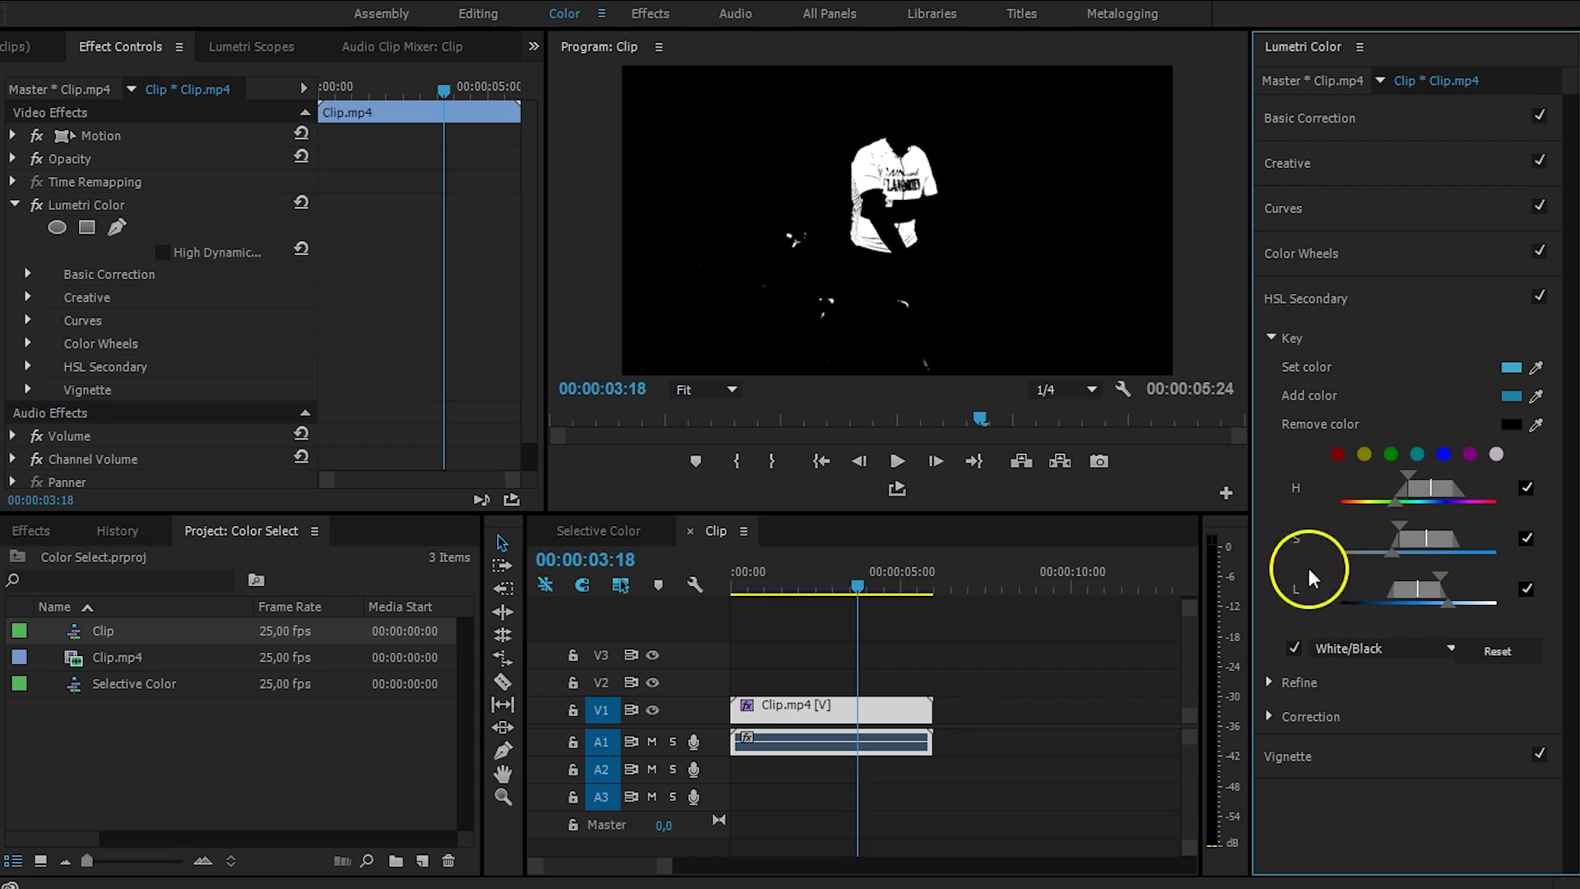
- Turn off the matte preview, save the project, and set Refine Denoise 14.6 and Blur 1.2
left_click(1293, 650)
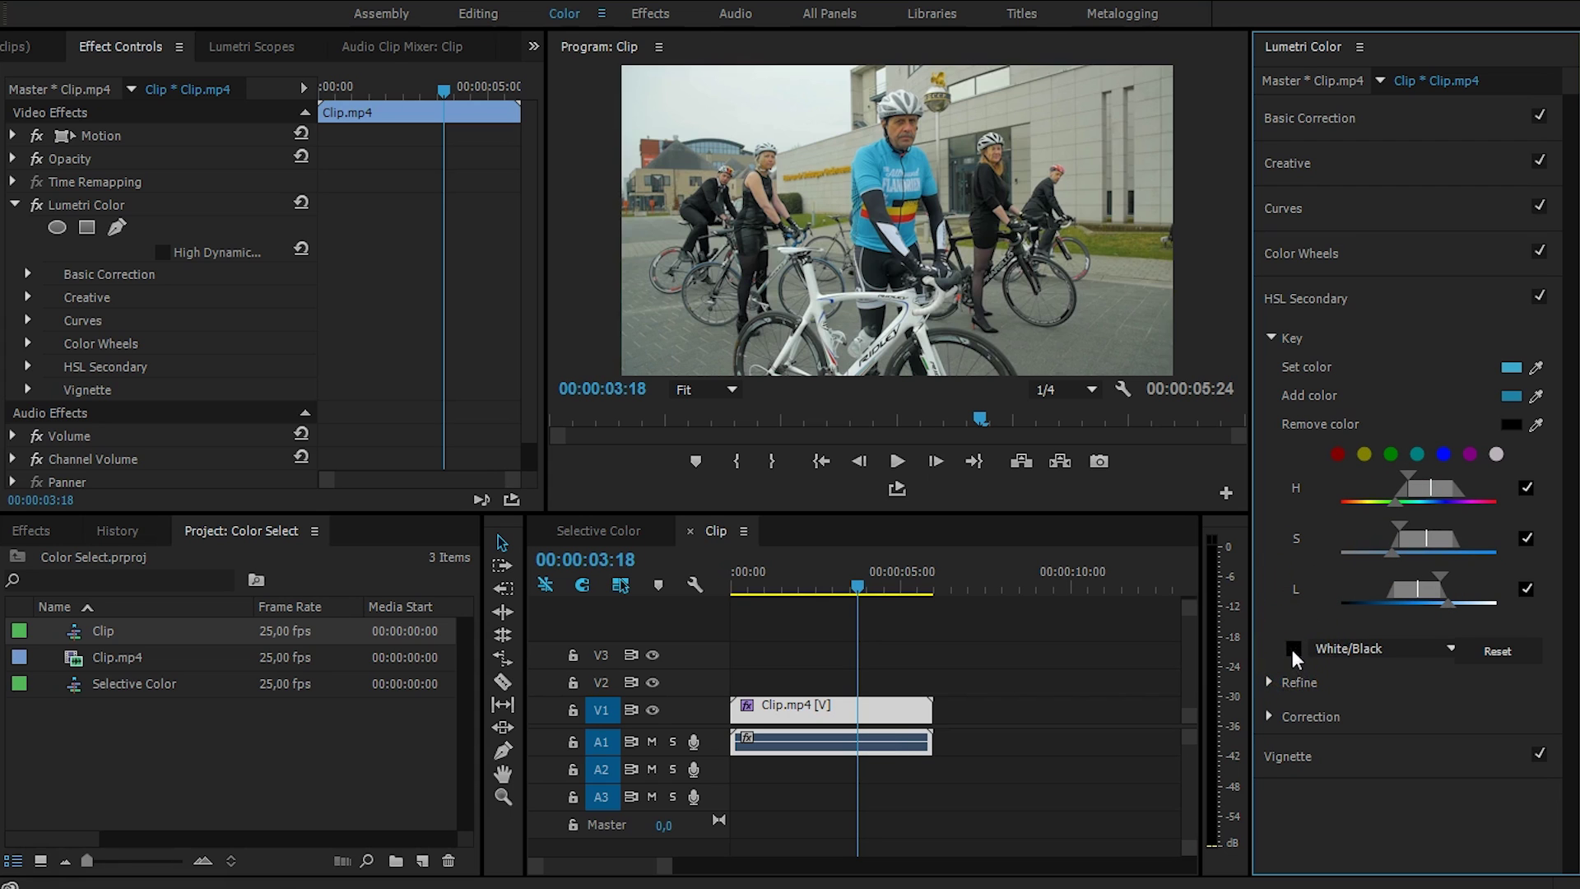
left_click(1272, 338)
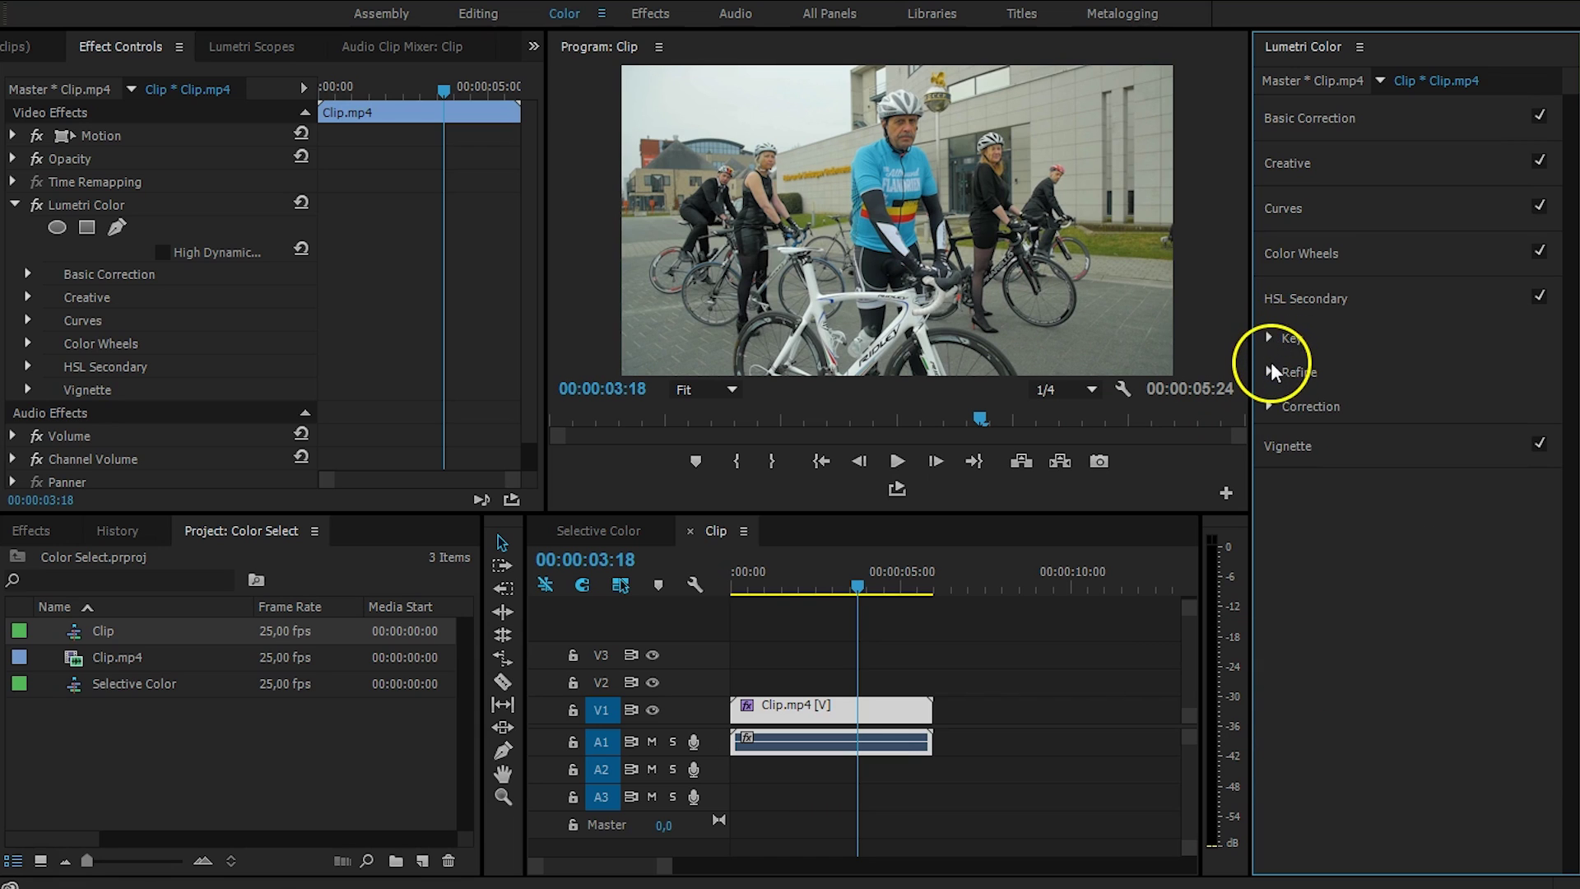
left_click(1267, 370)
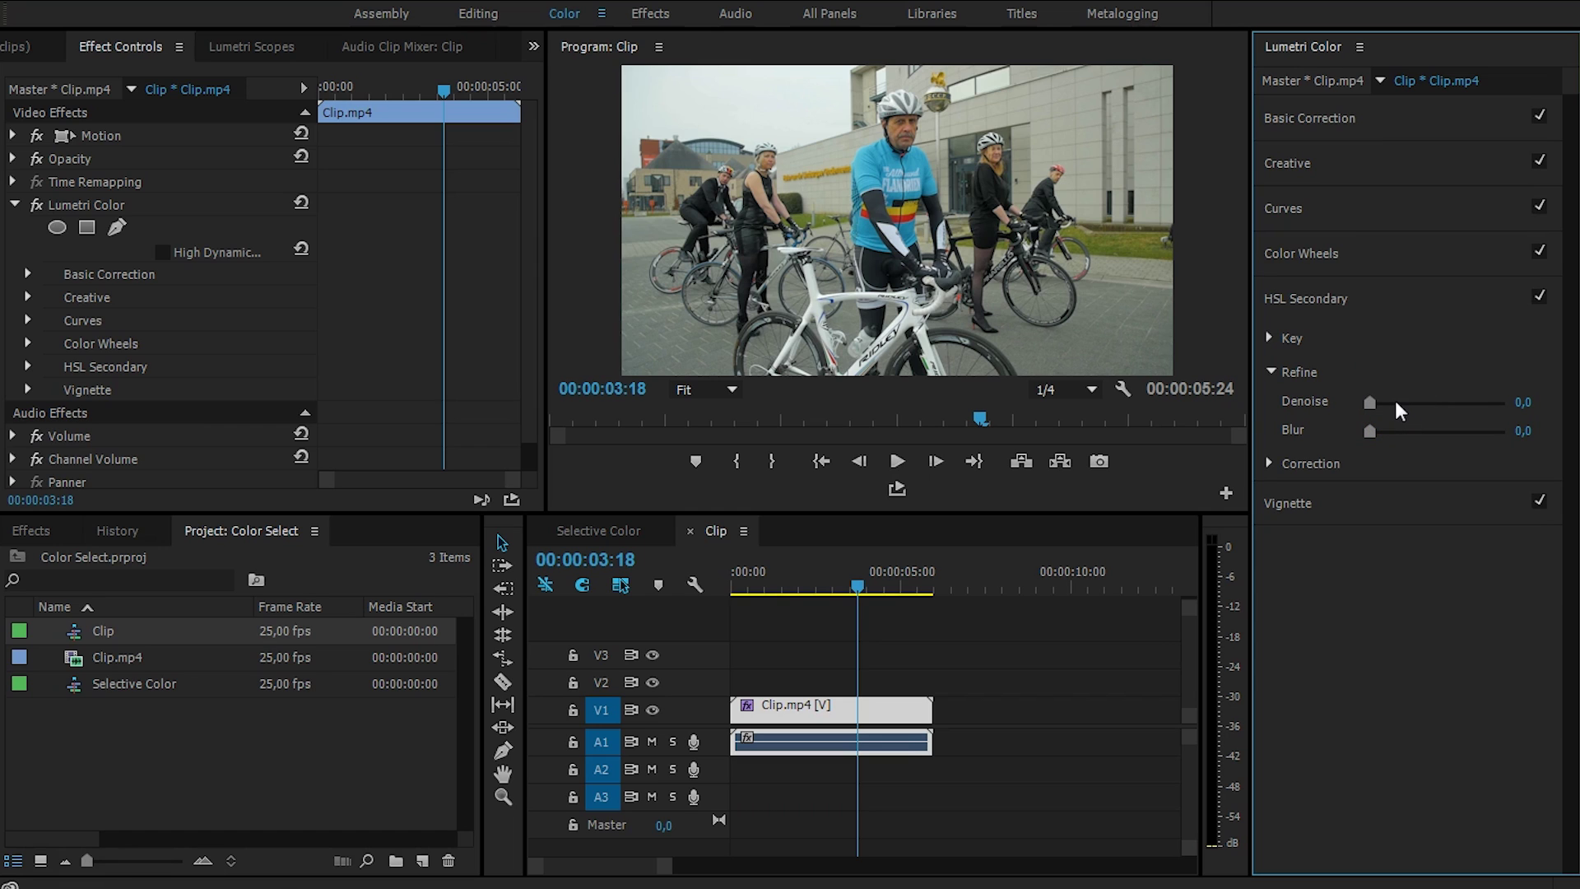
key("ctrl+s")
left_click_drag(1371, 401, 1504, 423)
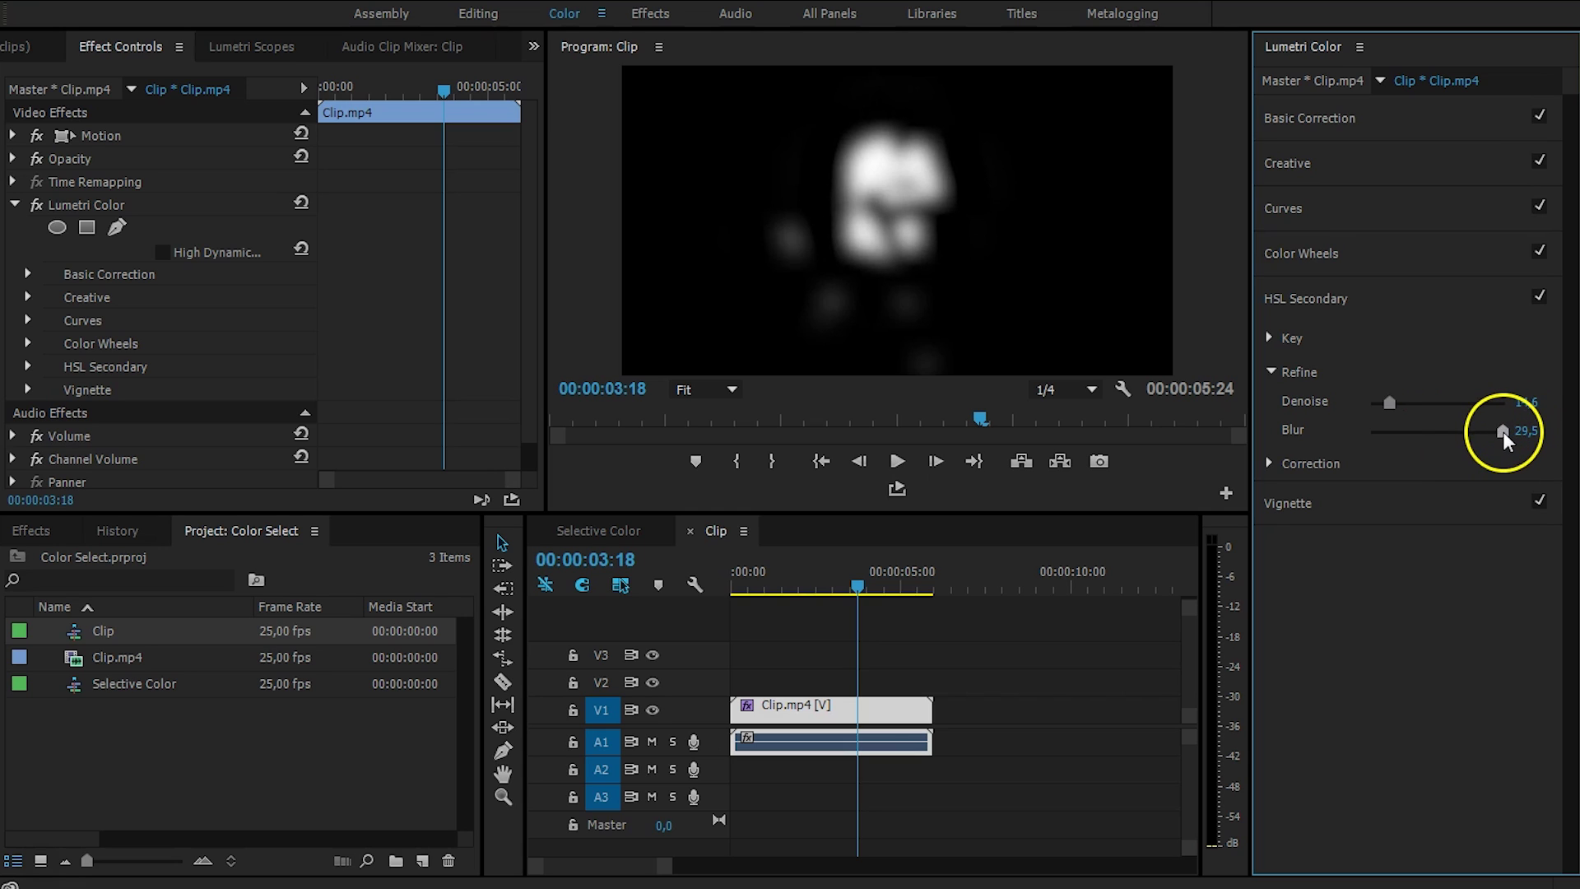
left_click_drag(1503, 432, 1375, 434)
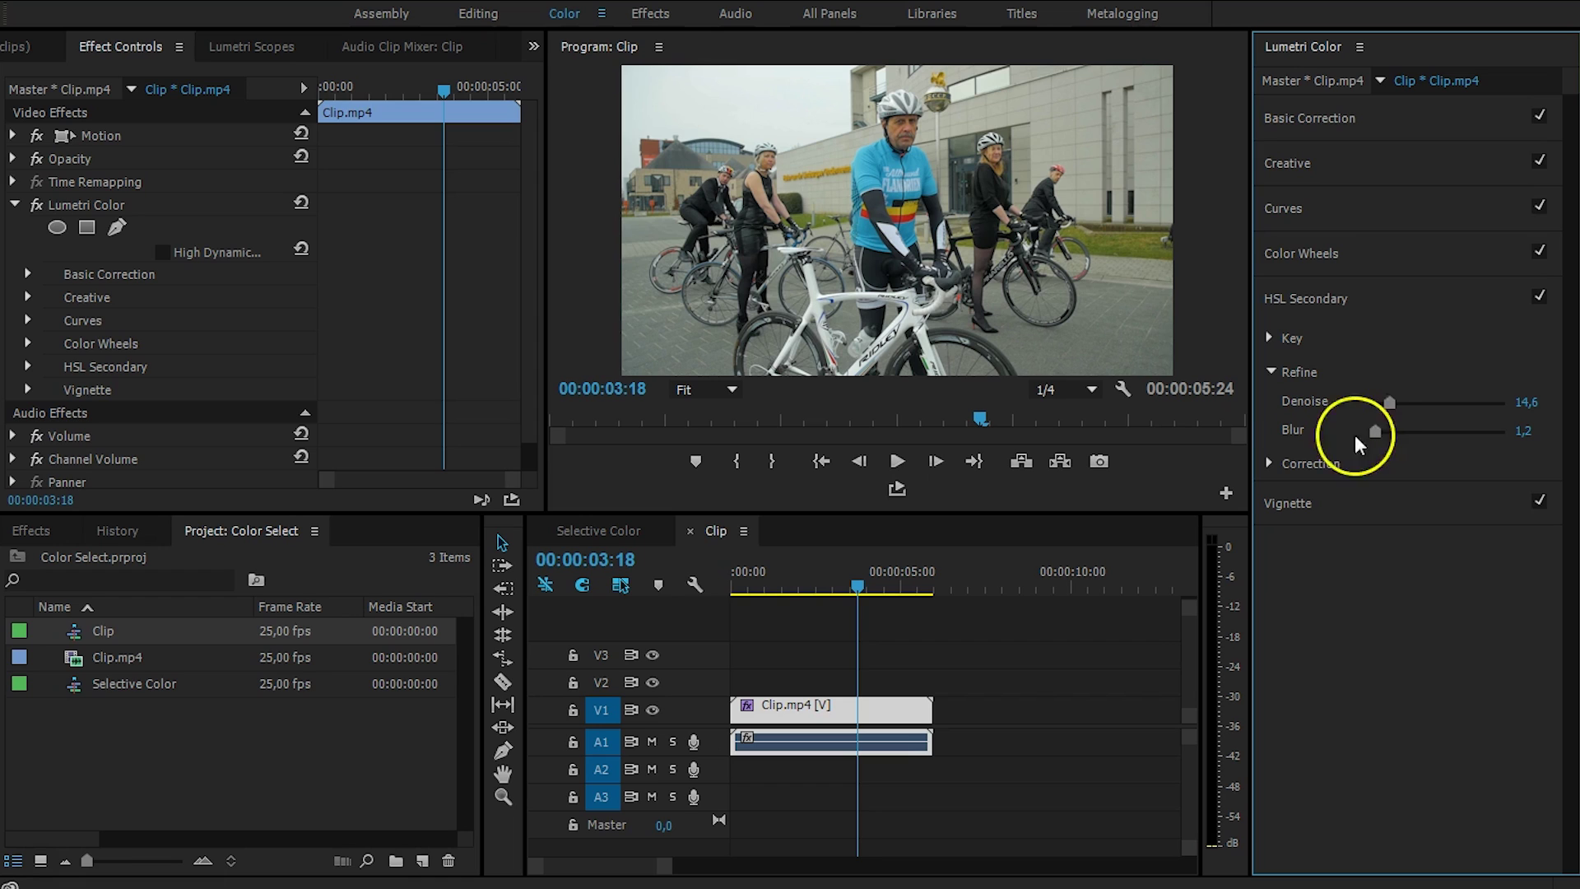
- Show Correction, try green, purple and pink shirt hues, then reset the wheel to blue
left_click(1269, 464)
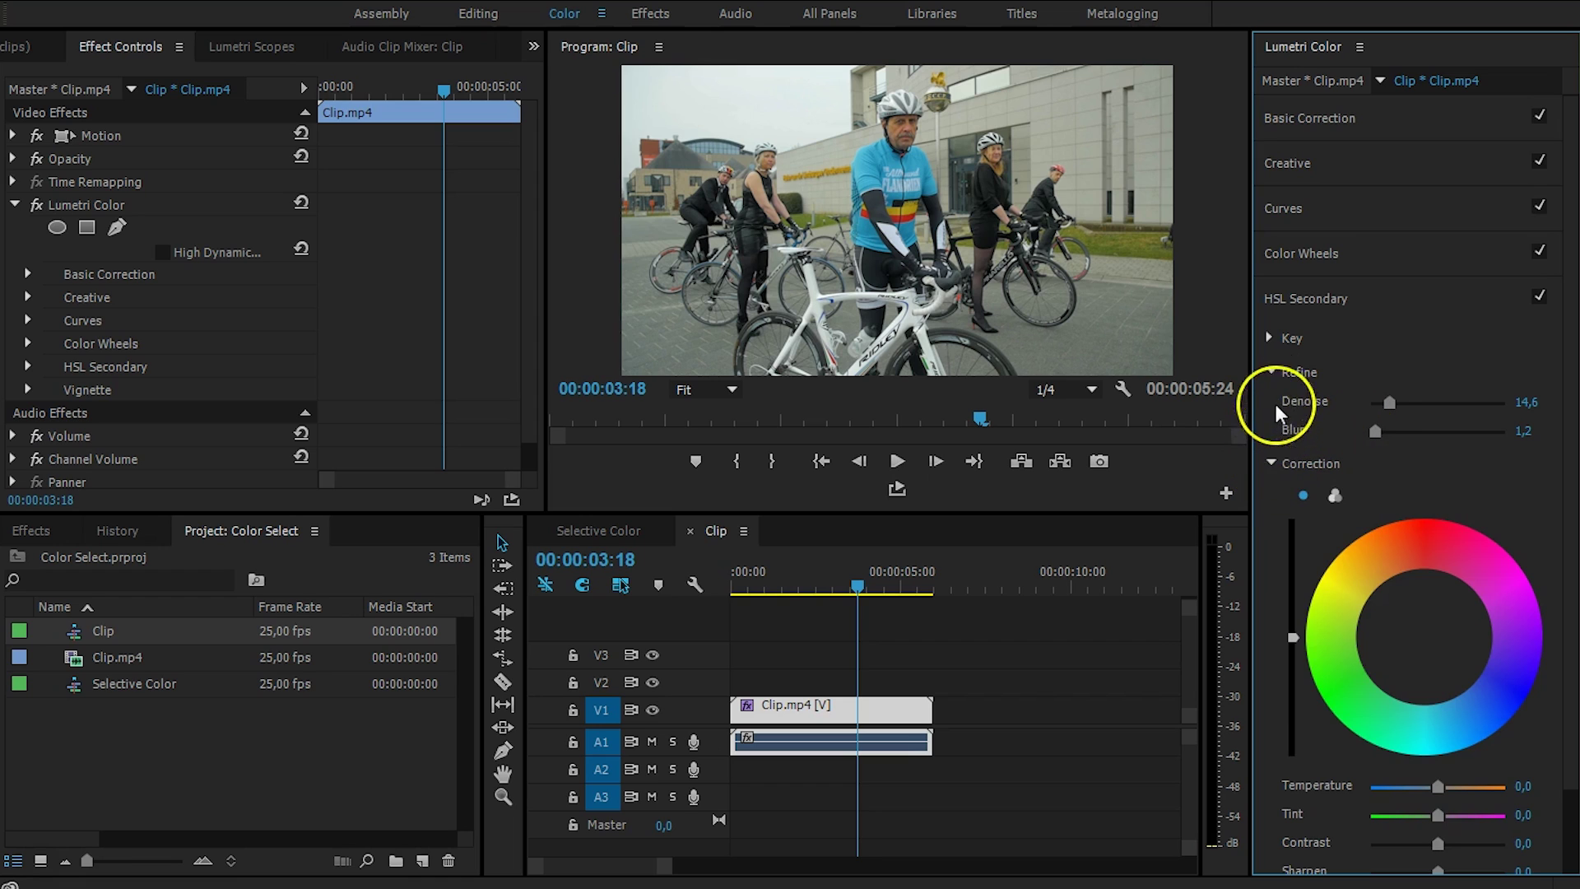
left_click(1273, 371)
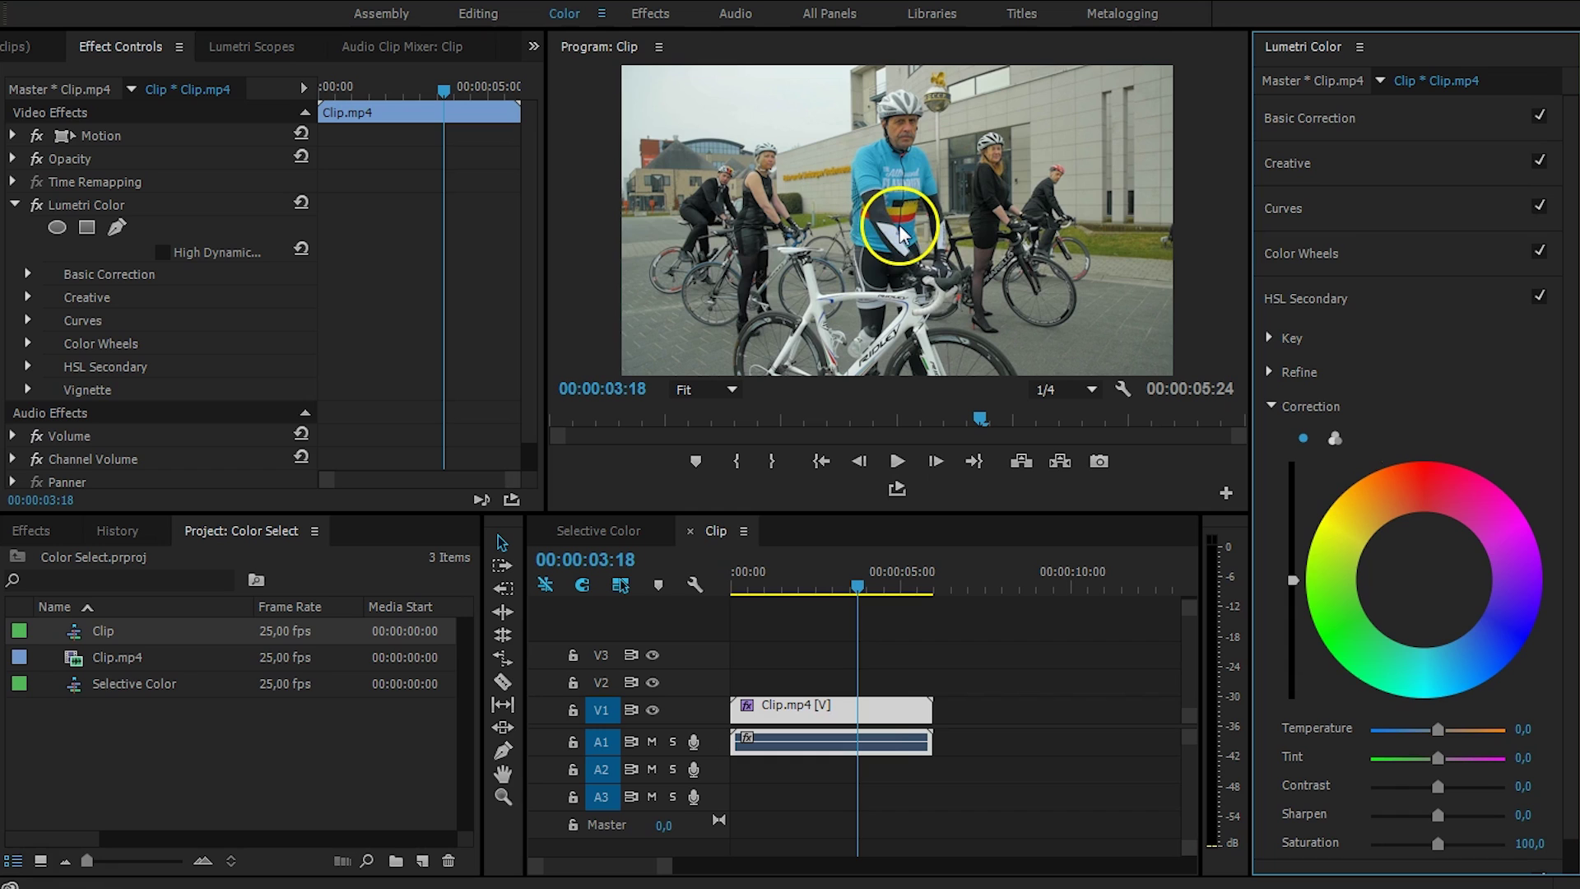
left_click(1409, 588)
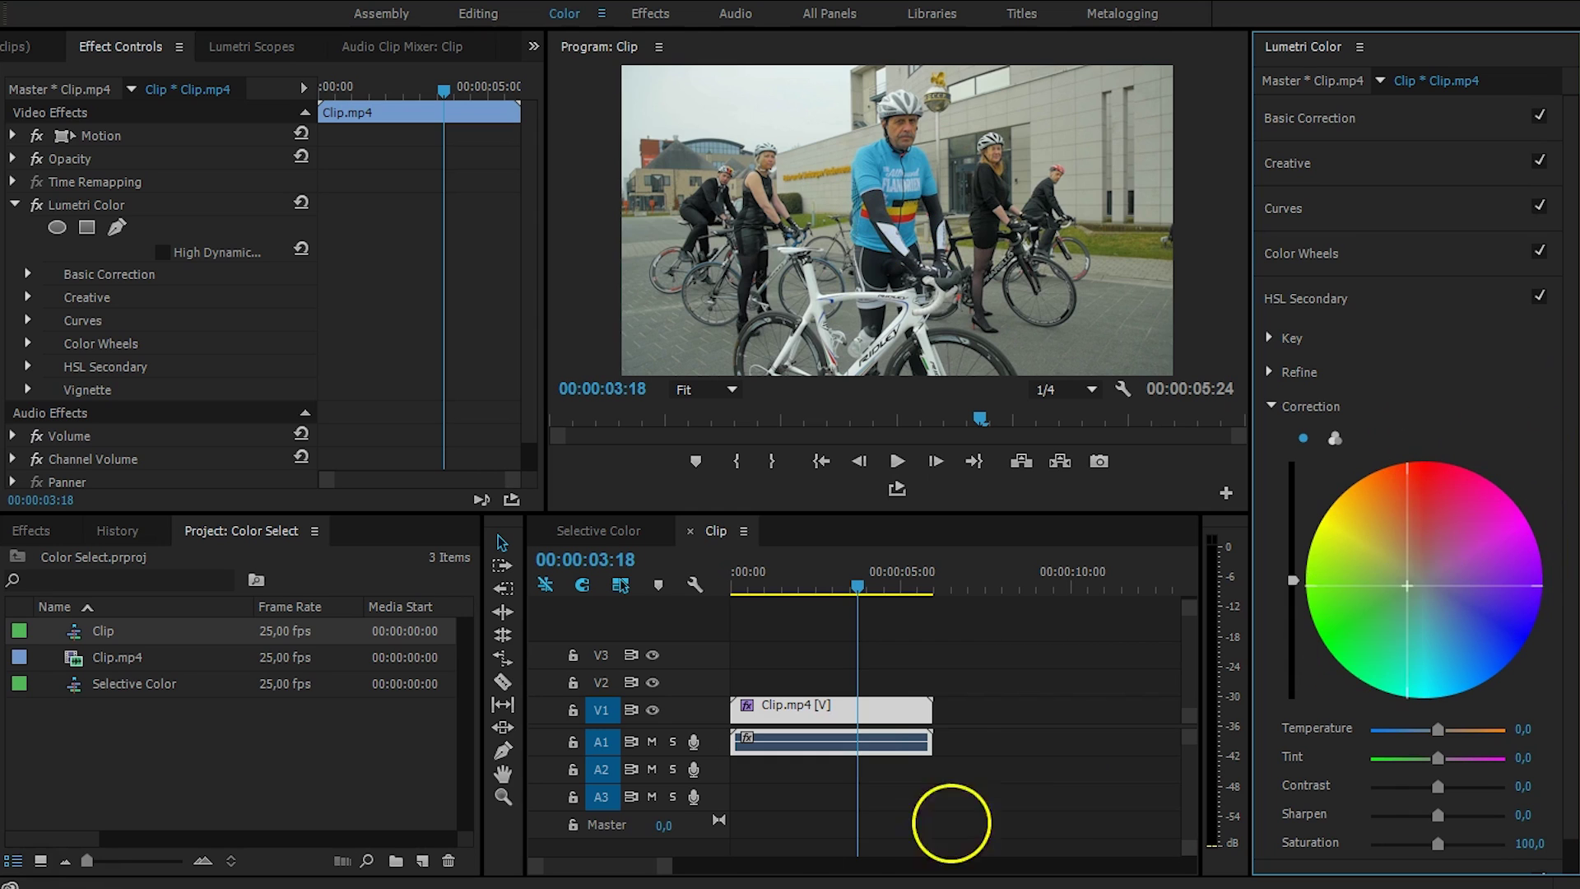
left_click_drag(1407, 586, 1385, 687)
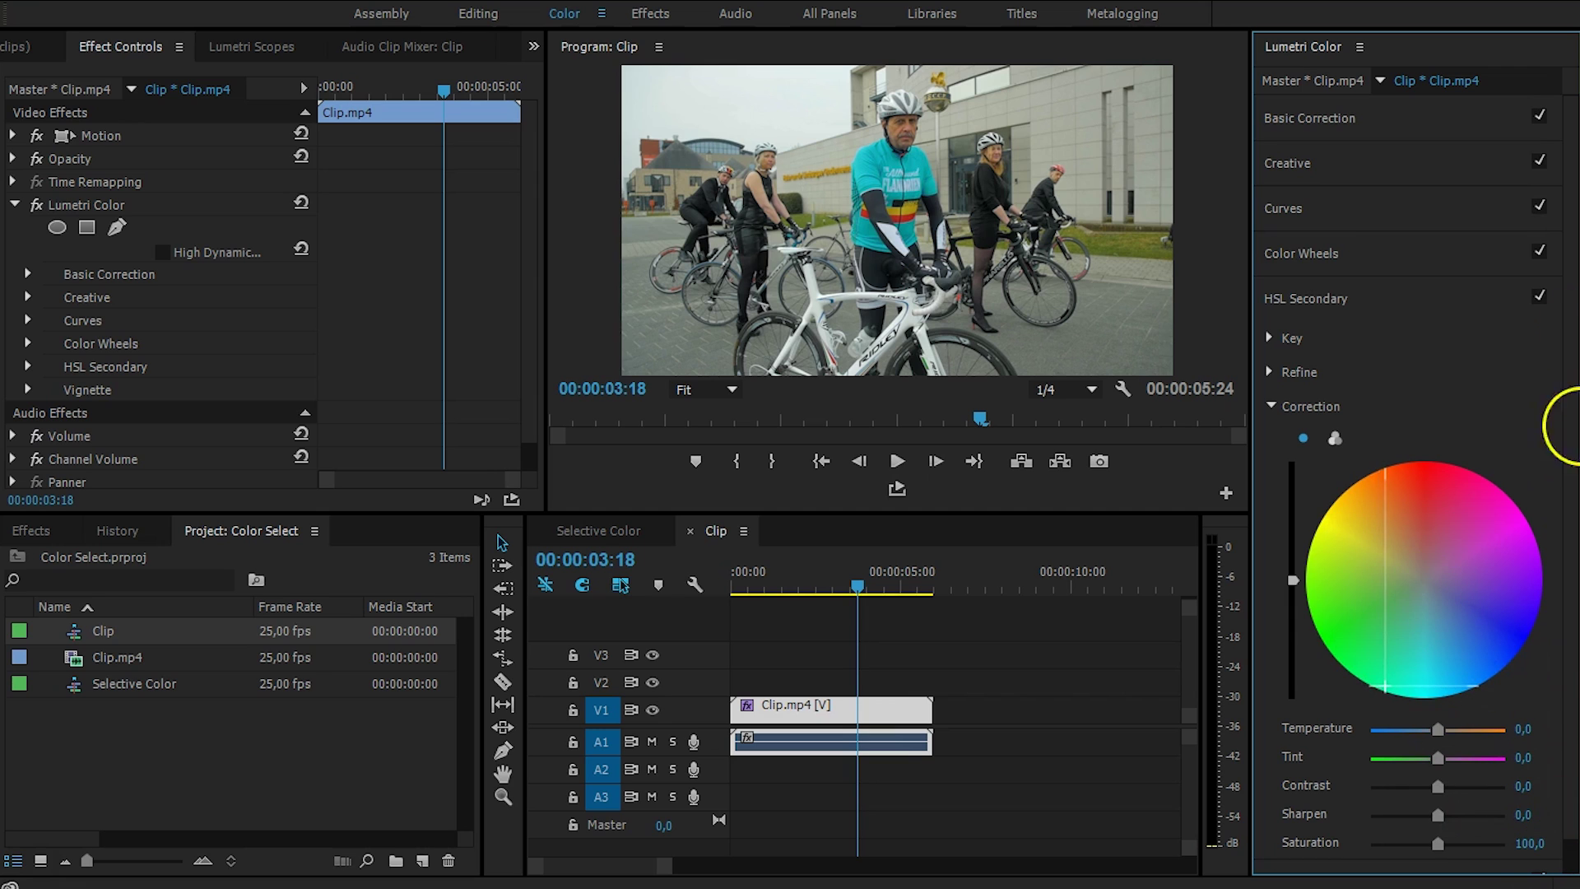
left_click_drag(1425, 576, 1482, 490)
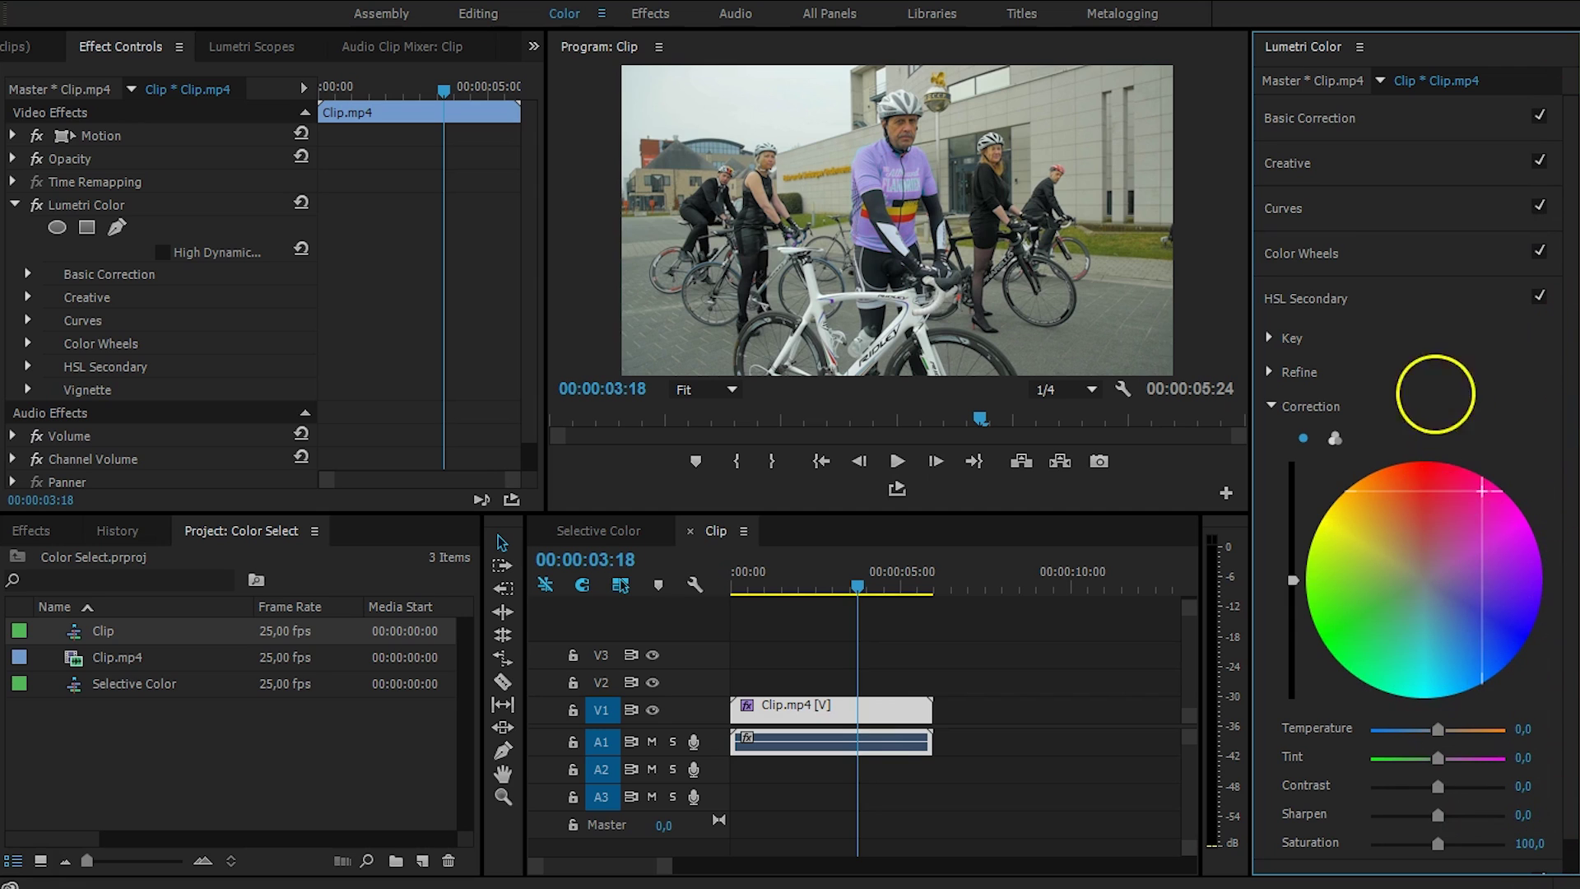
left_click_drag(1436, 394, 1482, 343)
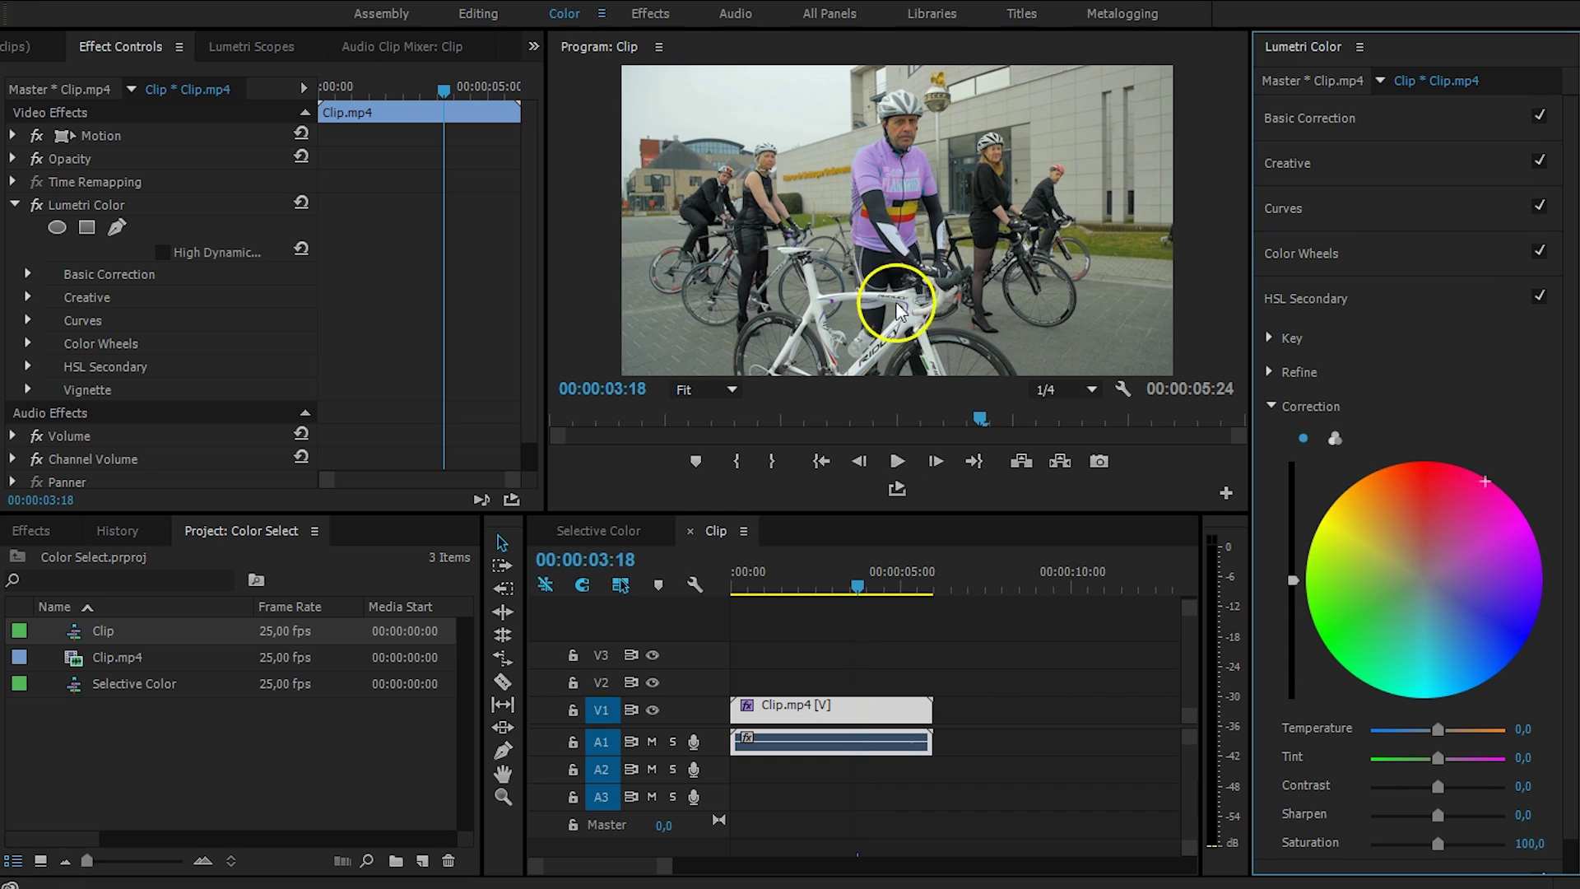
double_click(1429, 616)
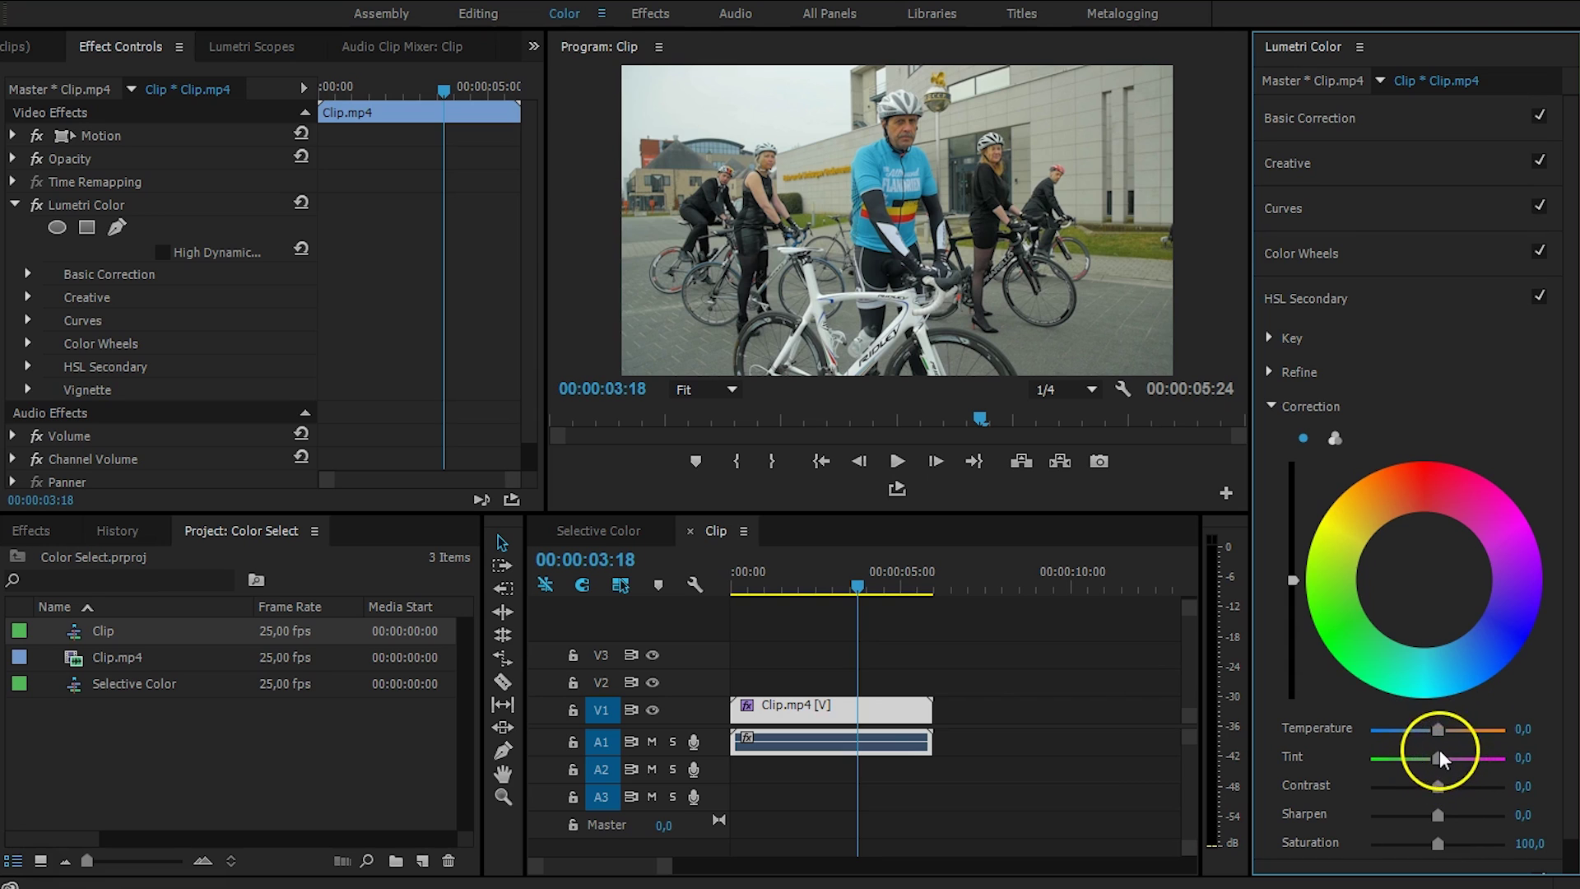
scroll(1570, 685, "down", 1)
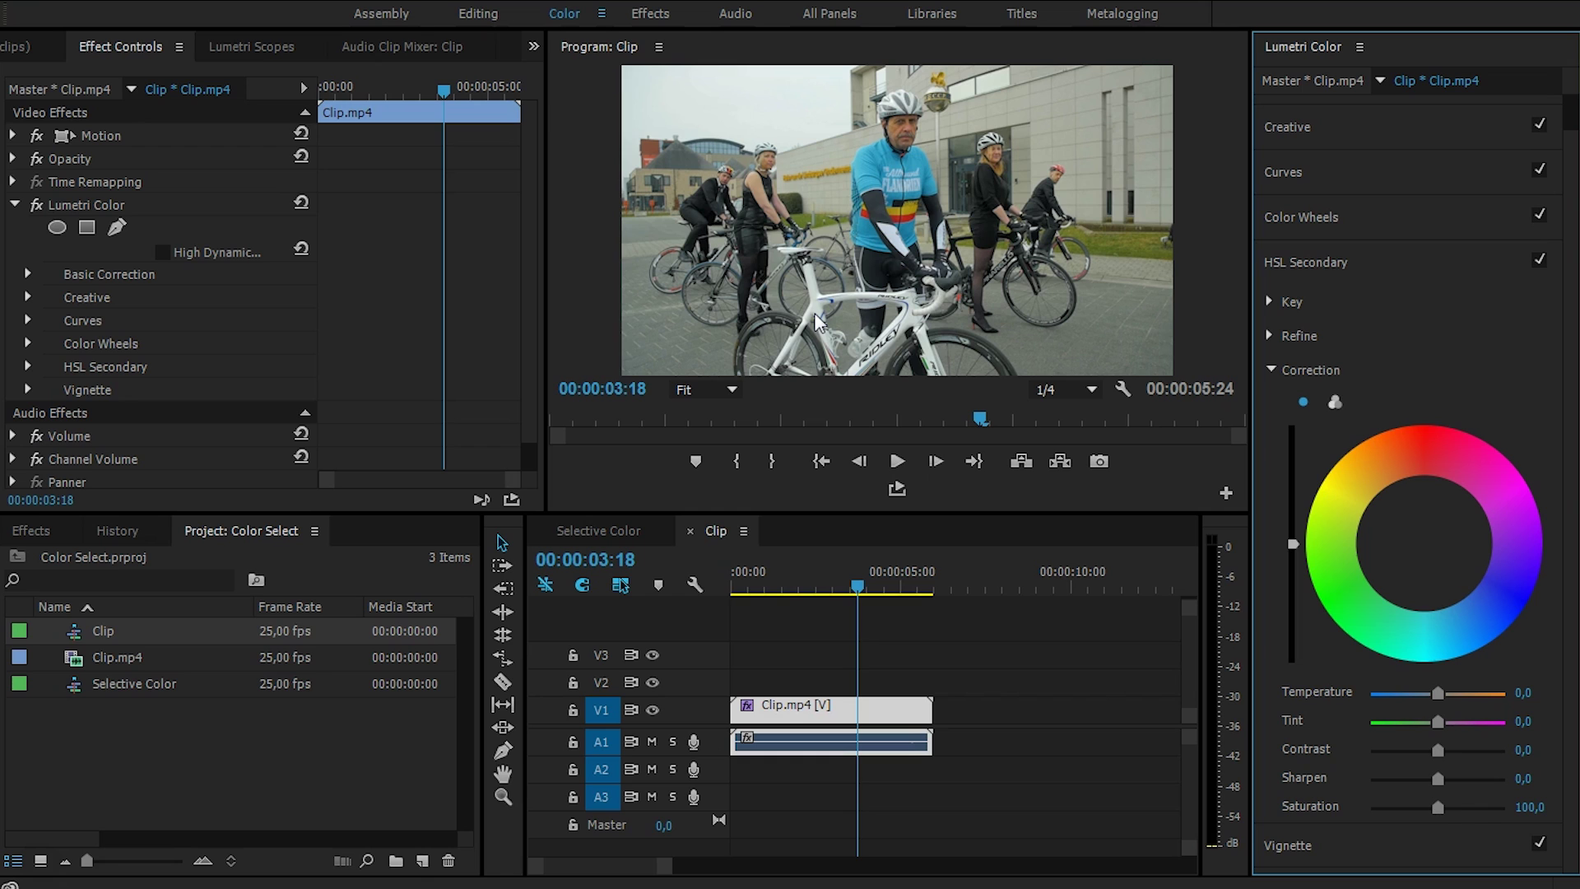
- Set Correction Saturation to 0 to grey the shirt, then reopen Key and widen the panel
left_click(1439, 809)
left_click_drag(1439, 807, 1322, 820)
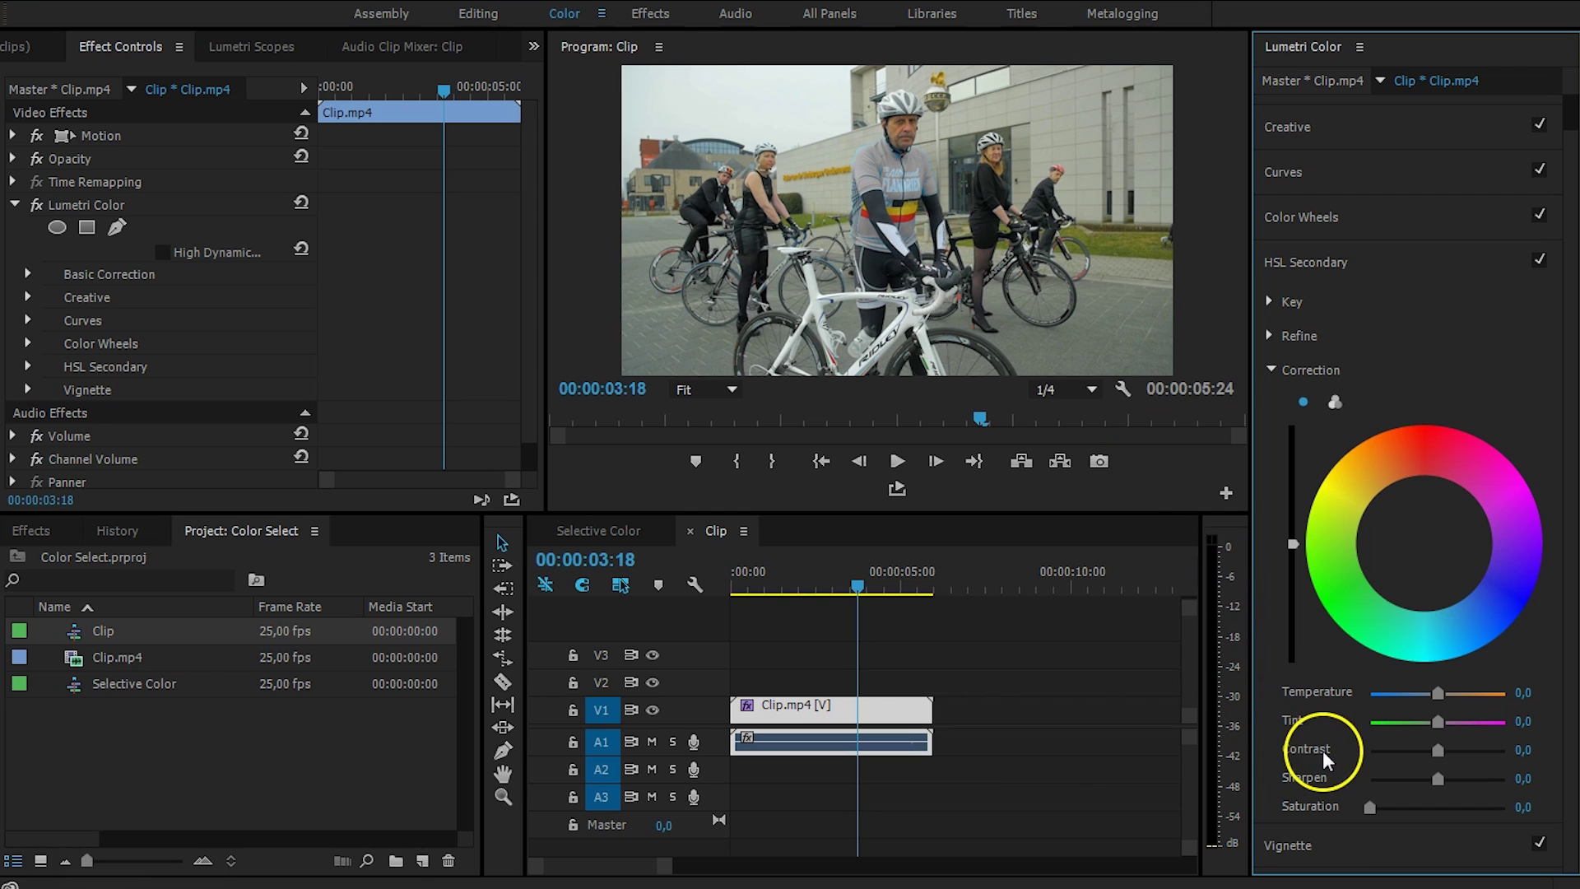
left_click(1271, 301)
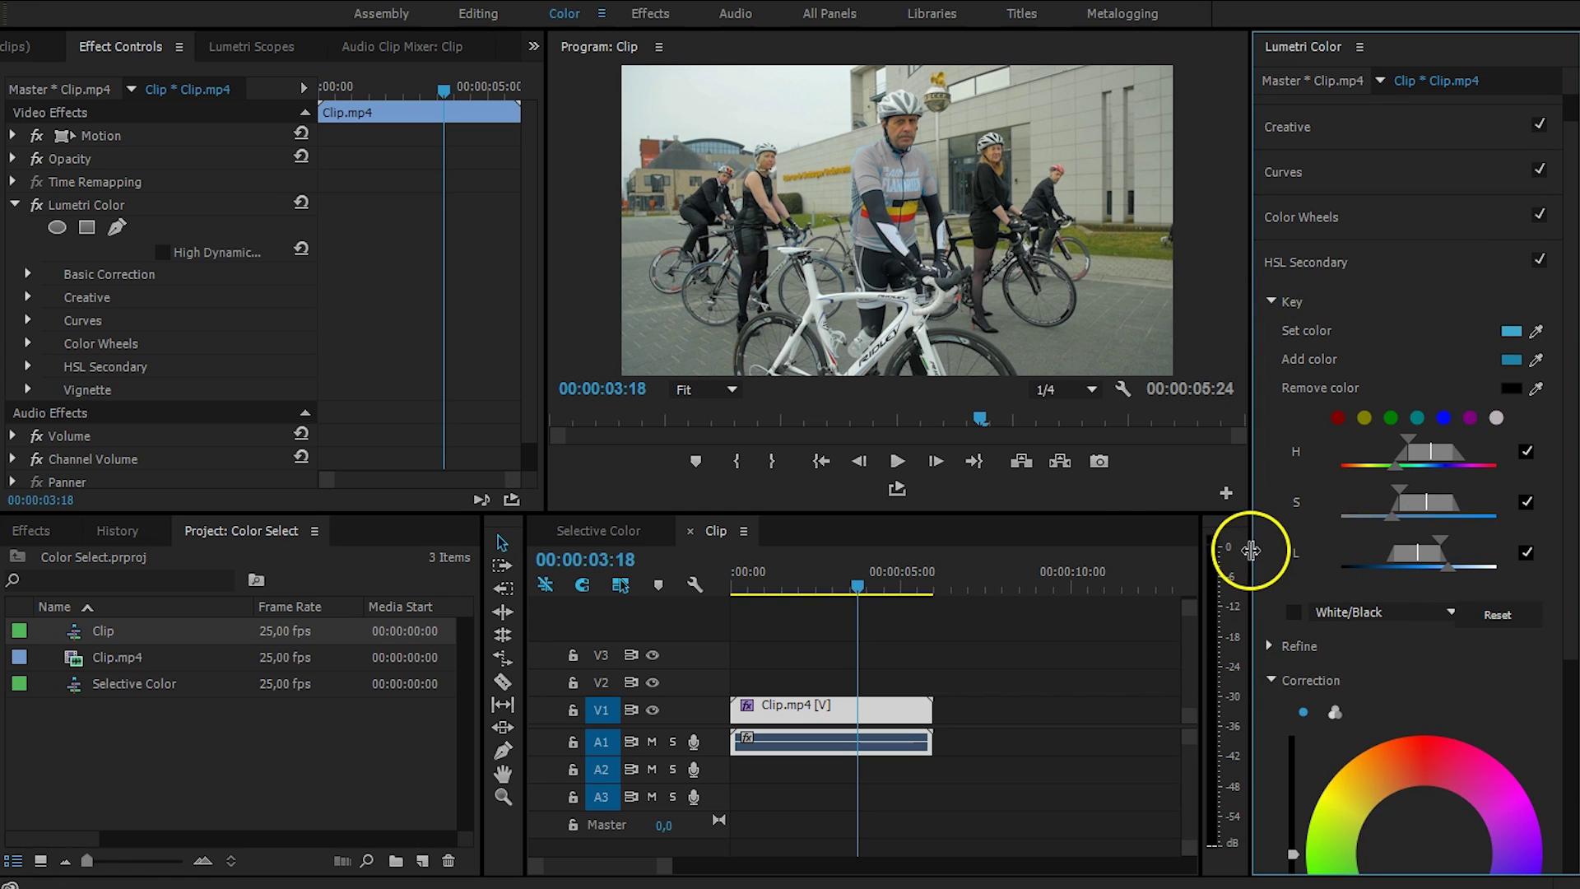
left_click_drag(1252, 546, 1171, 546)
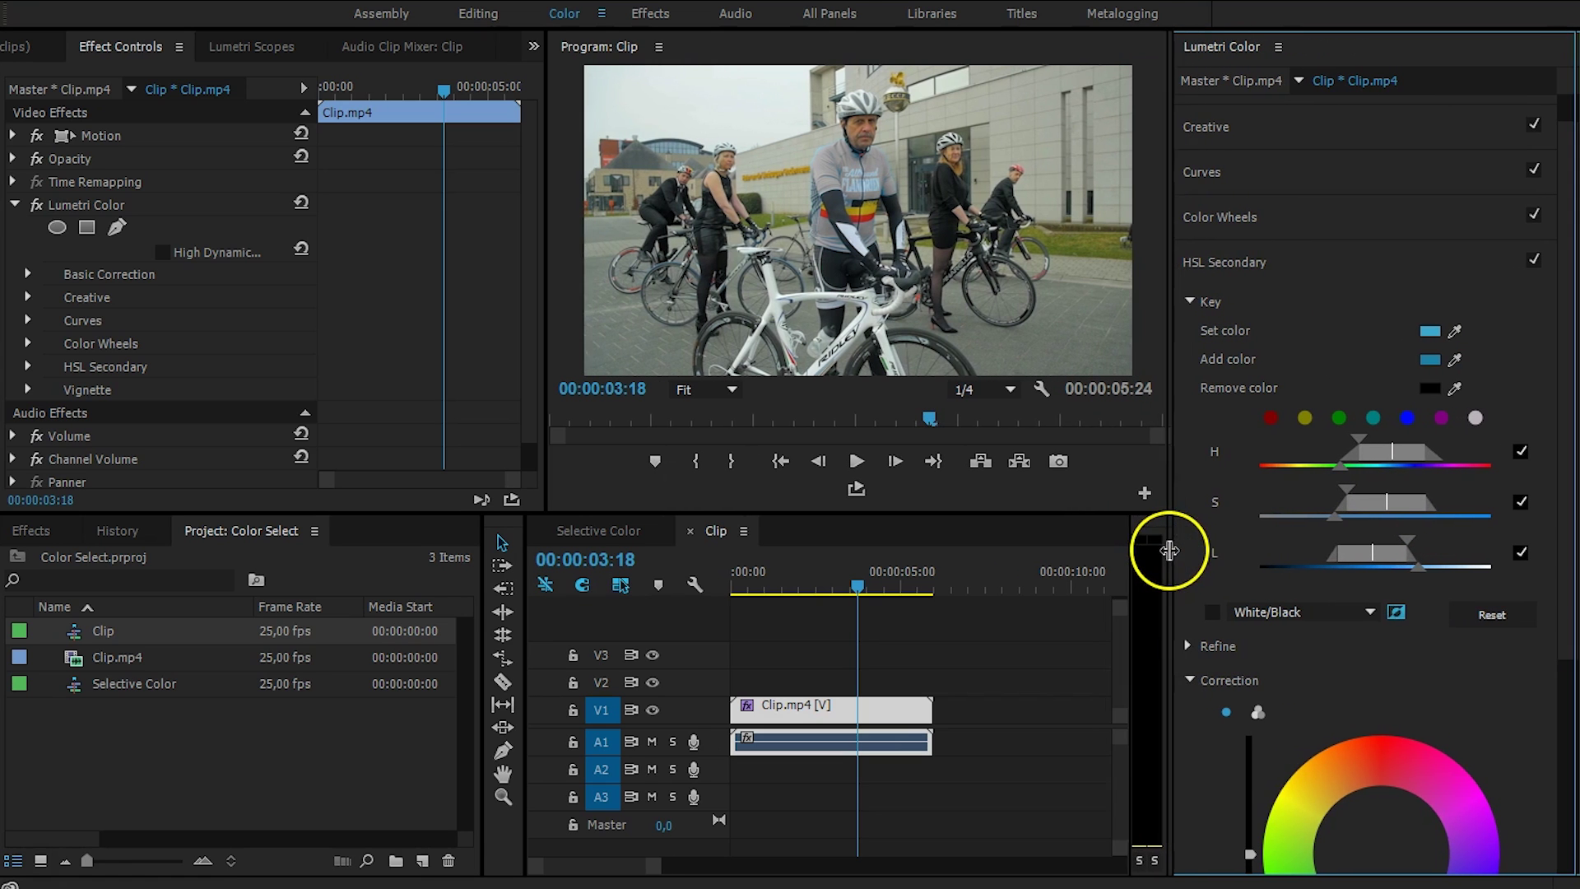
- Invert the key mask so only the blue shirt keeps colour, then collapse Key
left_click(1397, 612)
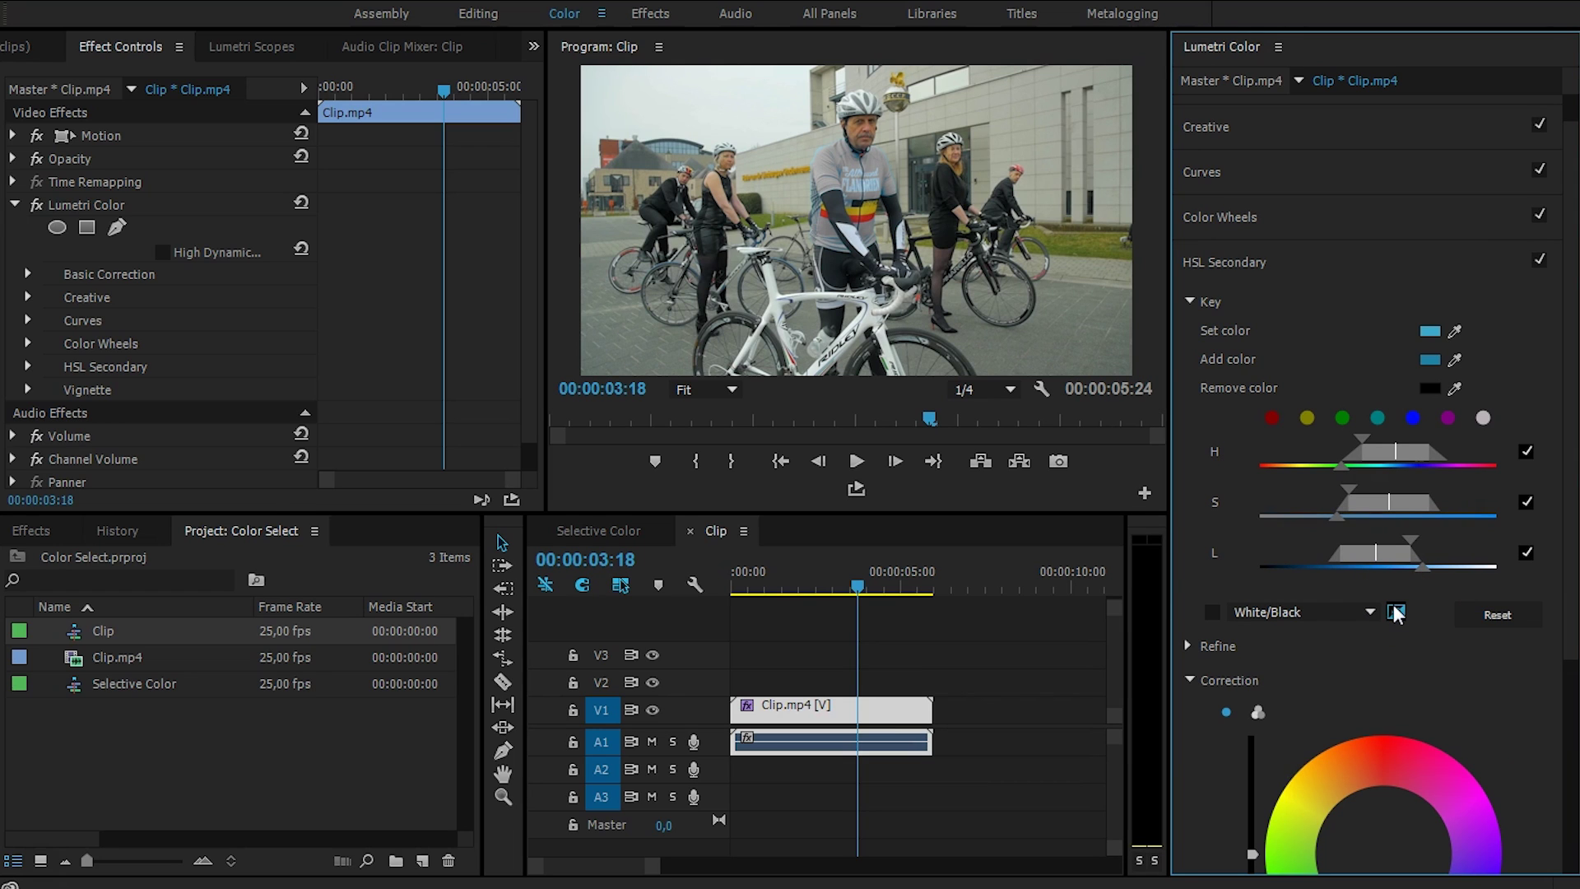
left_click(1397, 611)
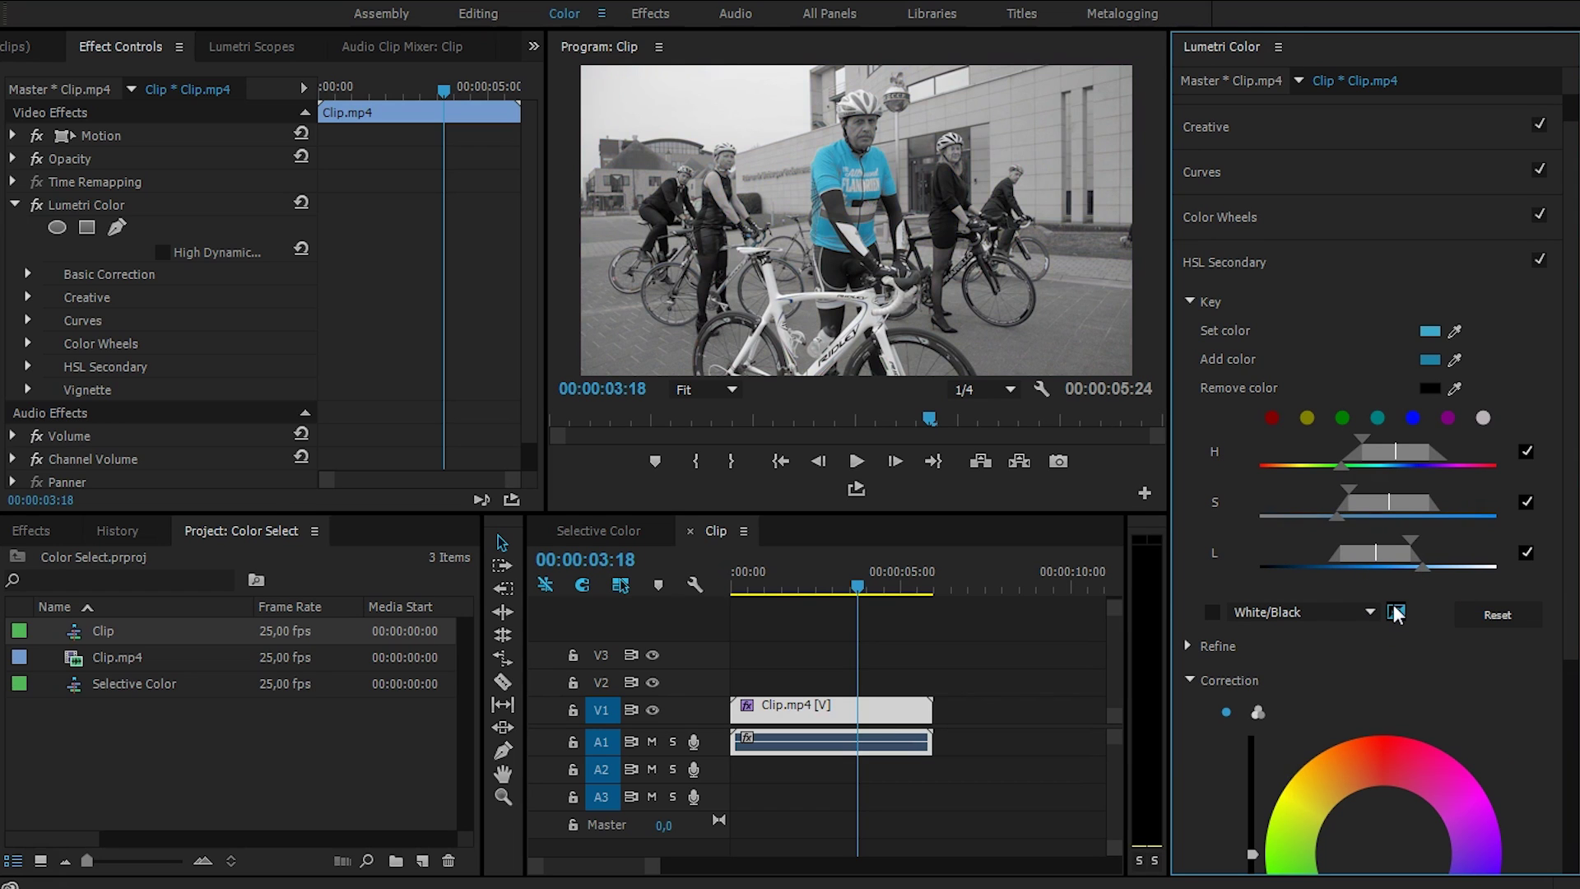
left_click(1022, 280)
left_click(1192, 301)
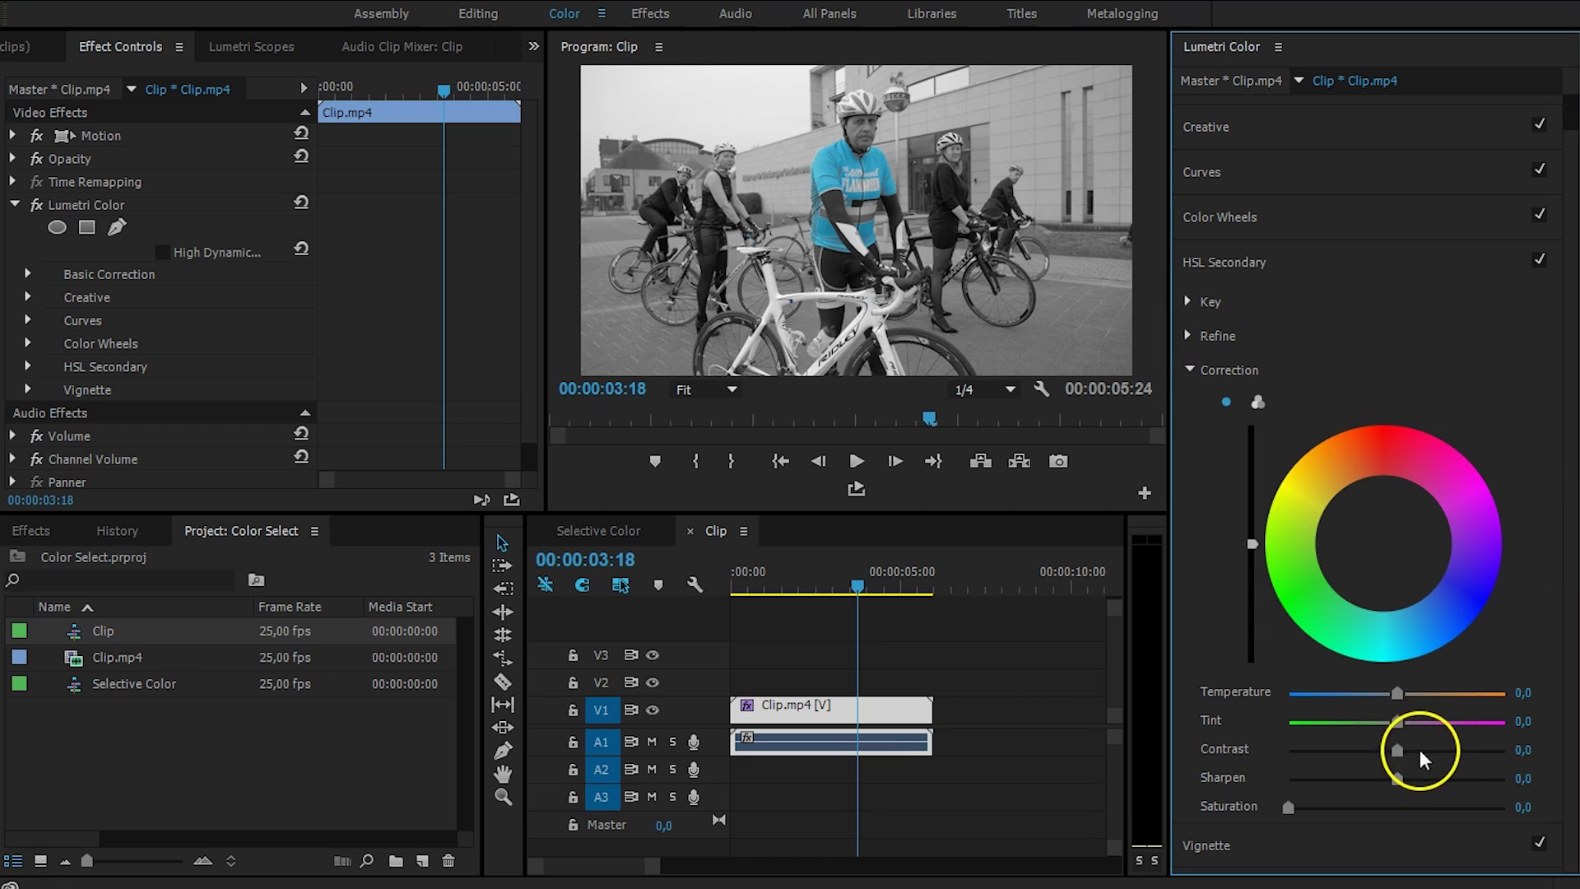
- Set Contrast 49.2 and Sharpen 11.7, then in three-way wheels lift Shadows and lower Highlights
left_click_drag(1420, 750, 1405, 782)
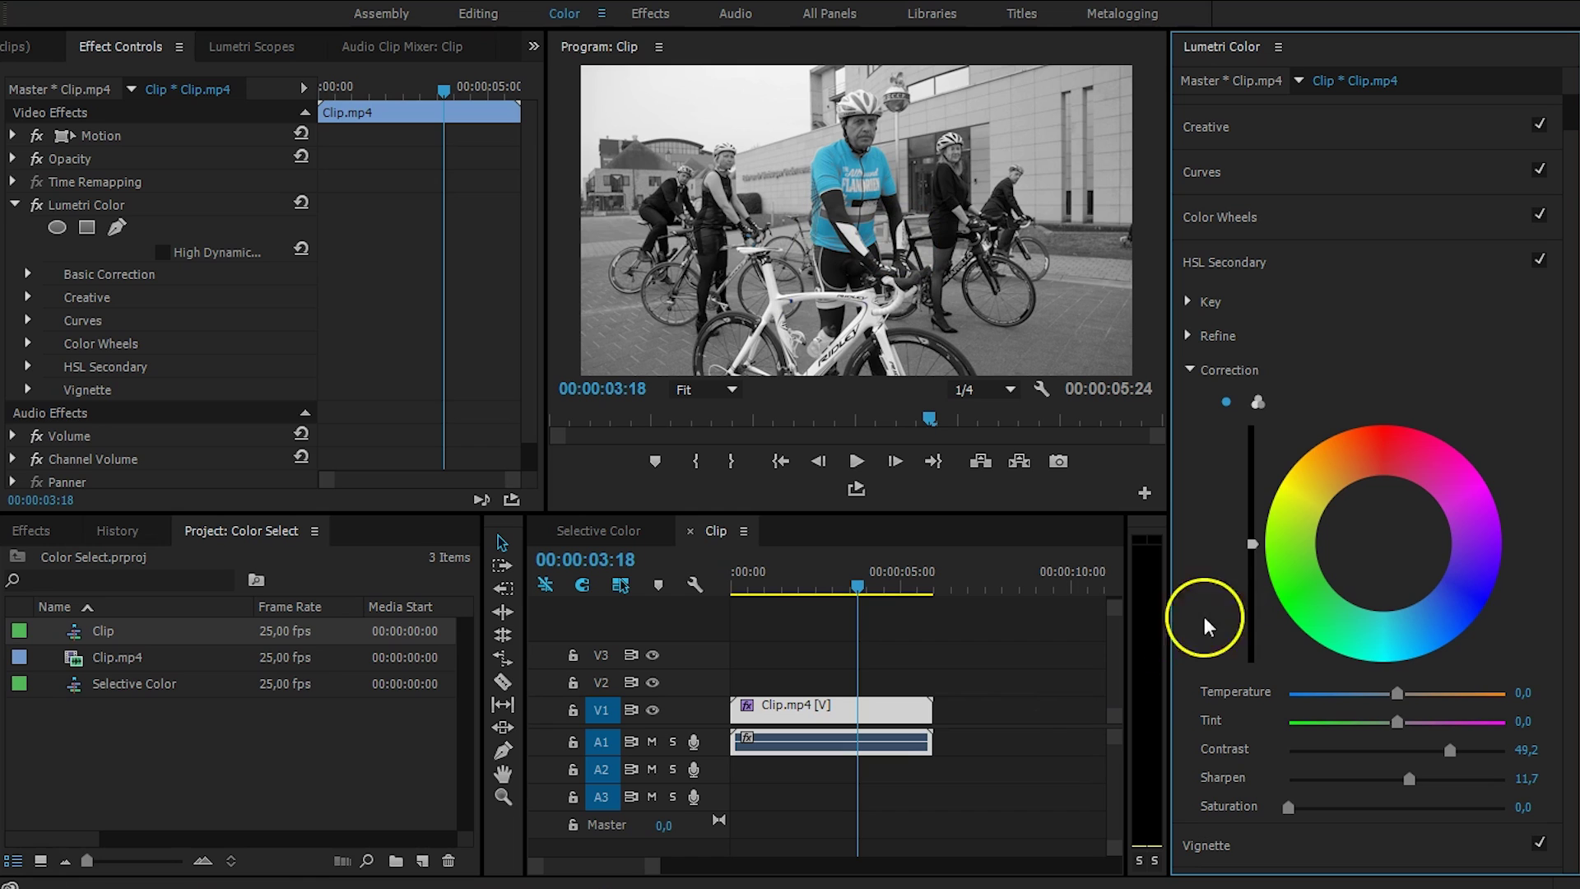
left_click(1258, 402)
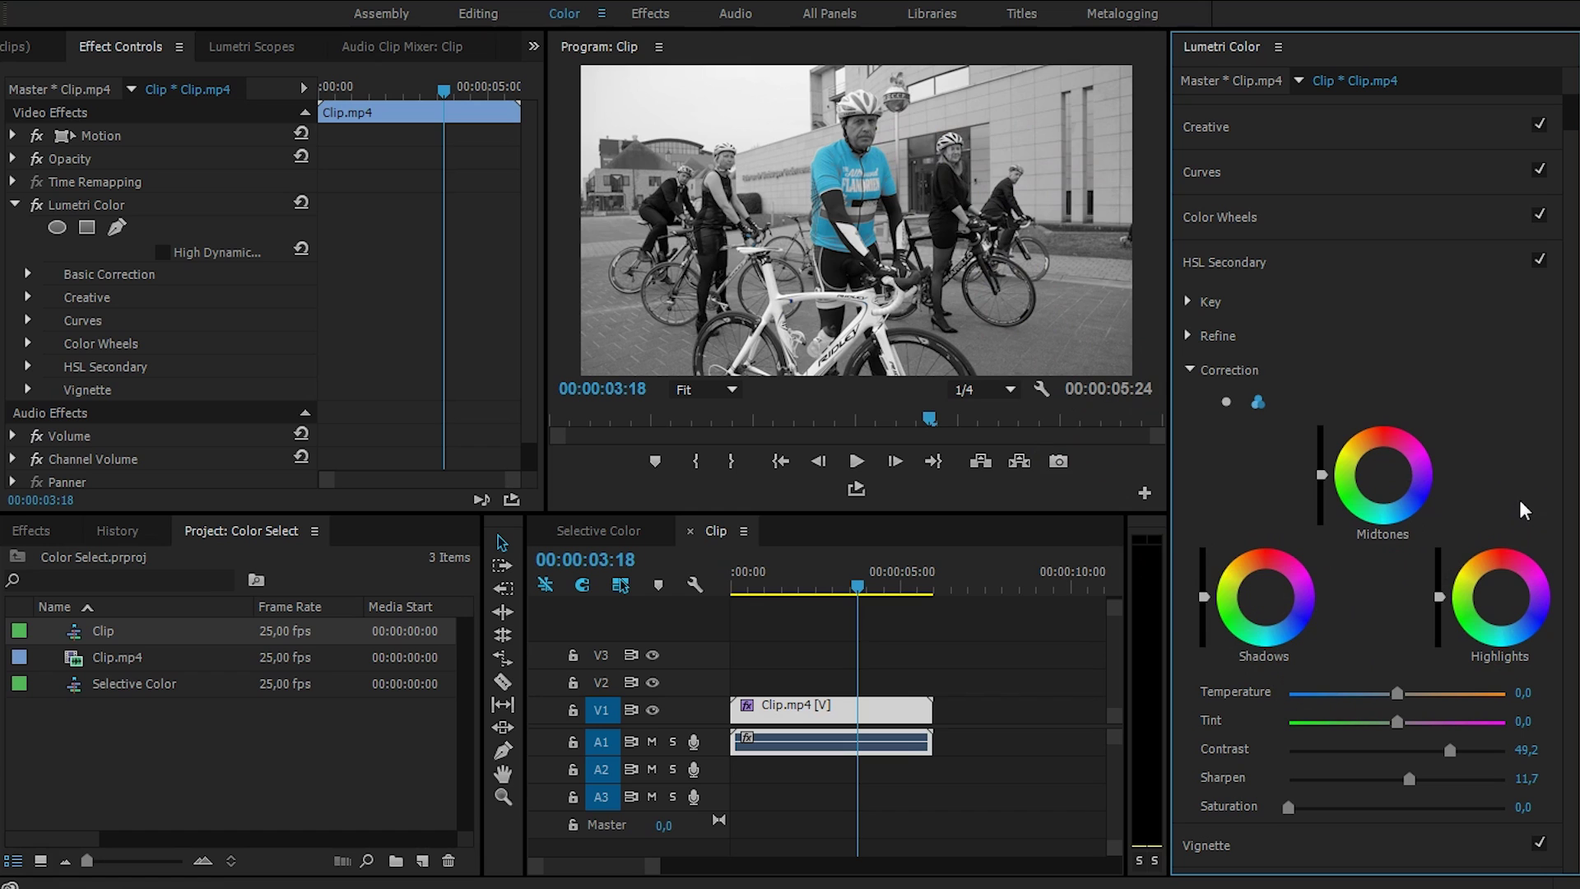
left_click_drag(1205, 596, 1224, 469)
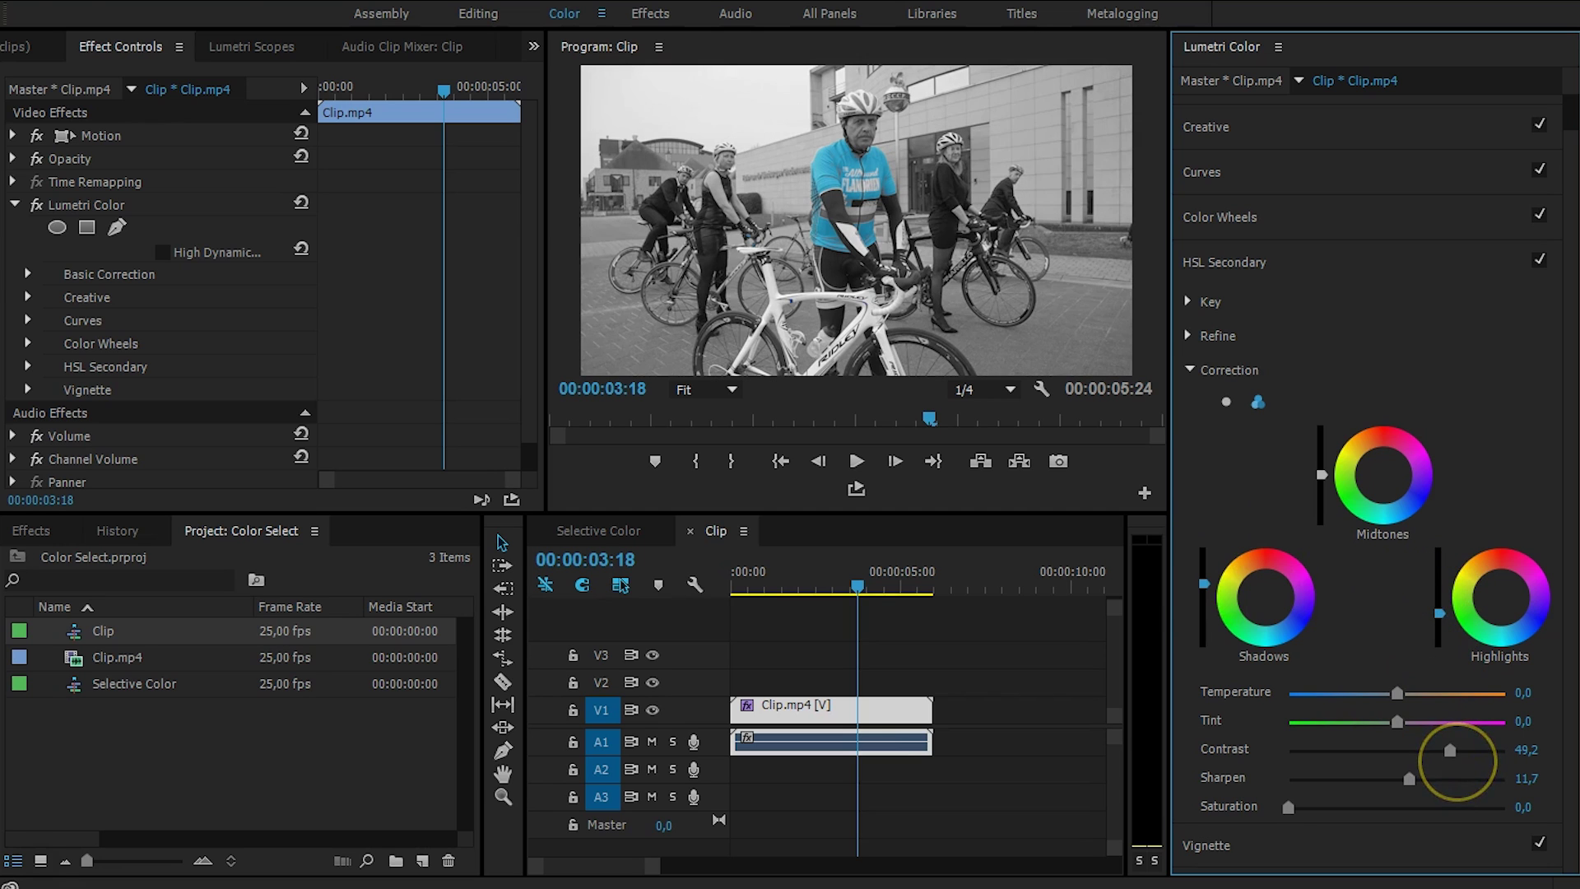
left_click_drag(1440, 596, 1441, 609)
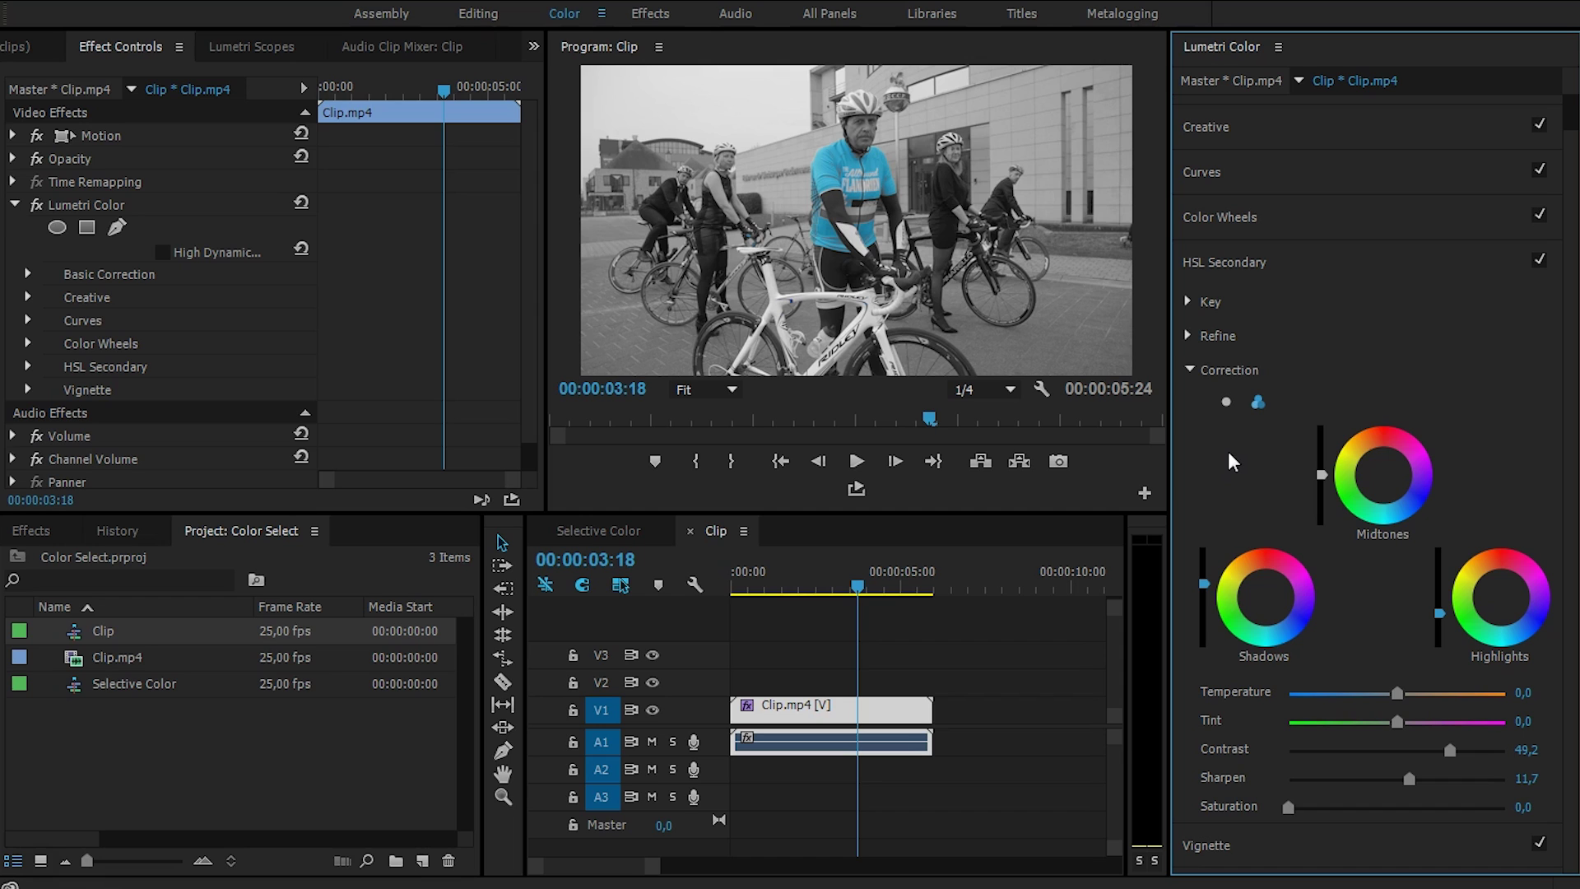
- Zoom the Program monitor to 100% to inspect the key around the bike, then set it back to Fit
left_click(933, 181)
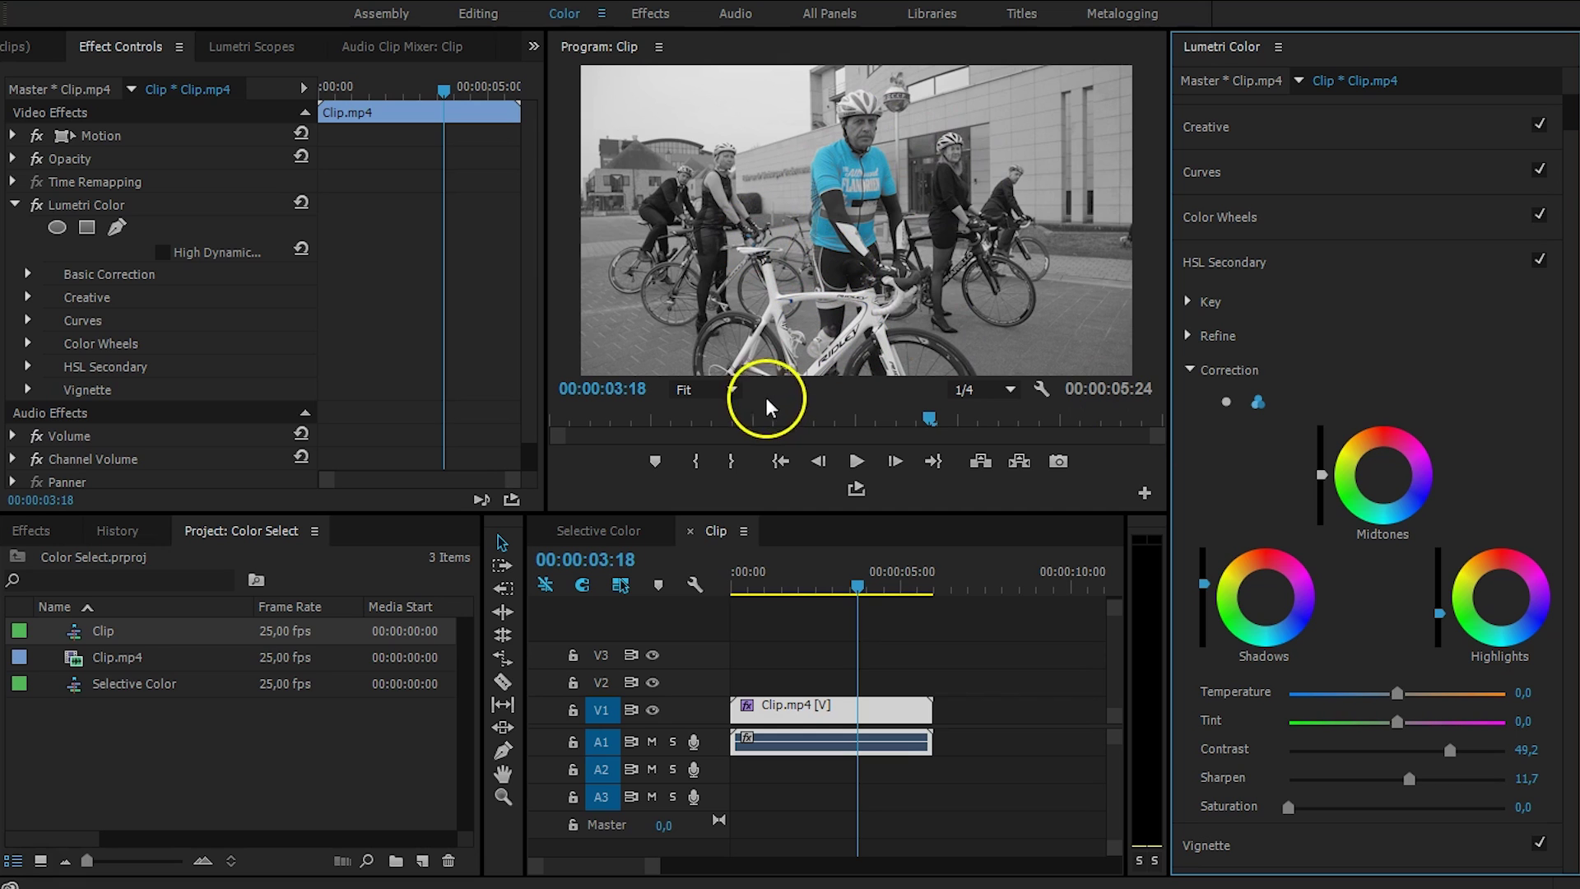
left_click(731, 390)
left_click(724, 544)
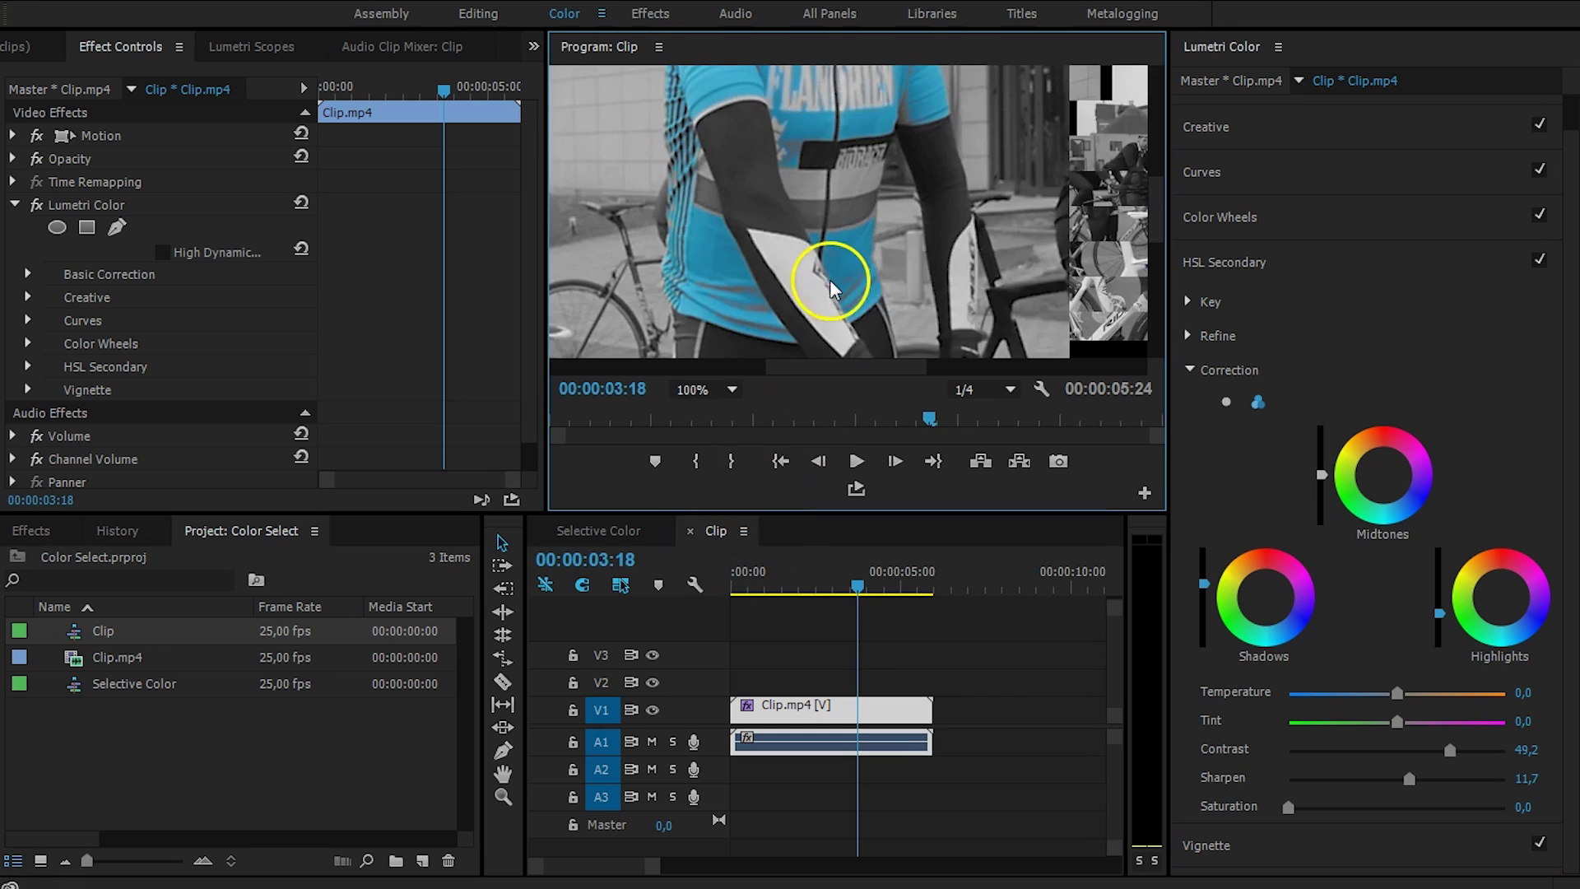
key("h")
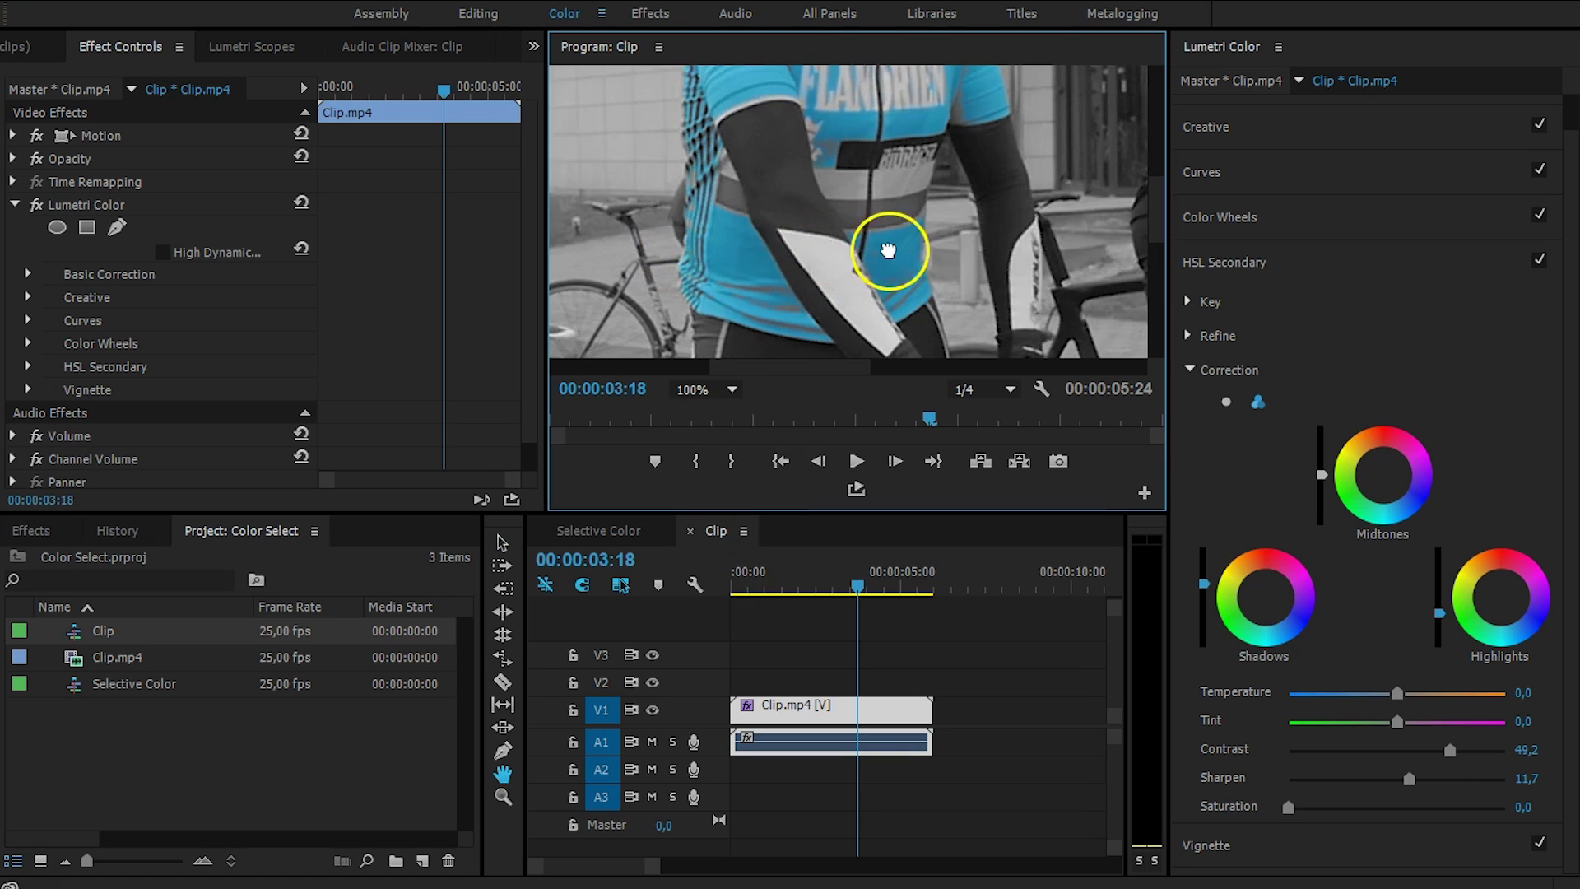
left_click_drag(893, 254, 967, 257)
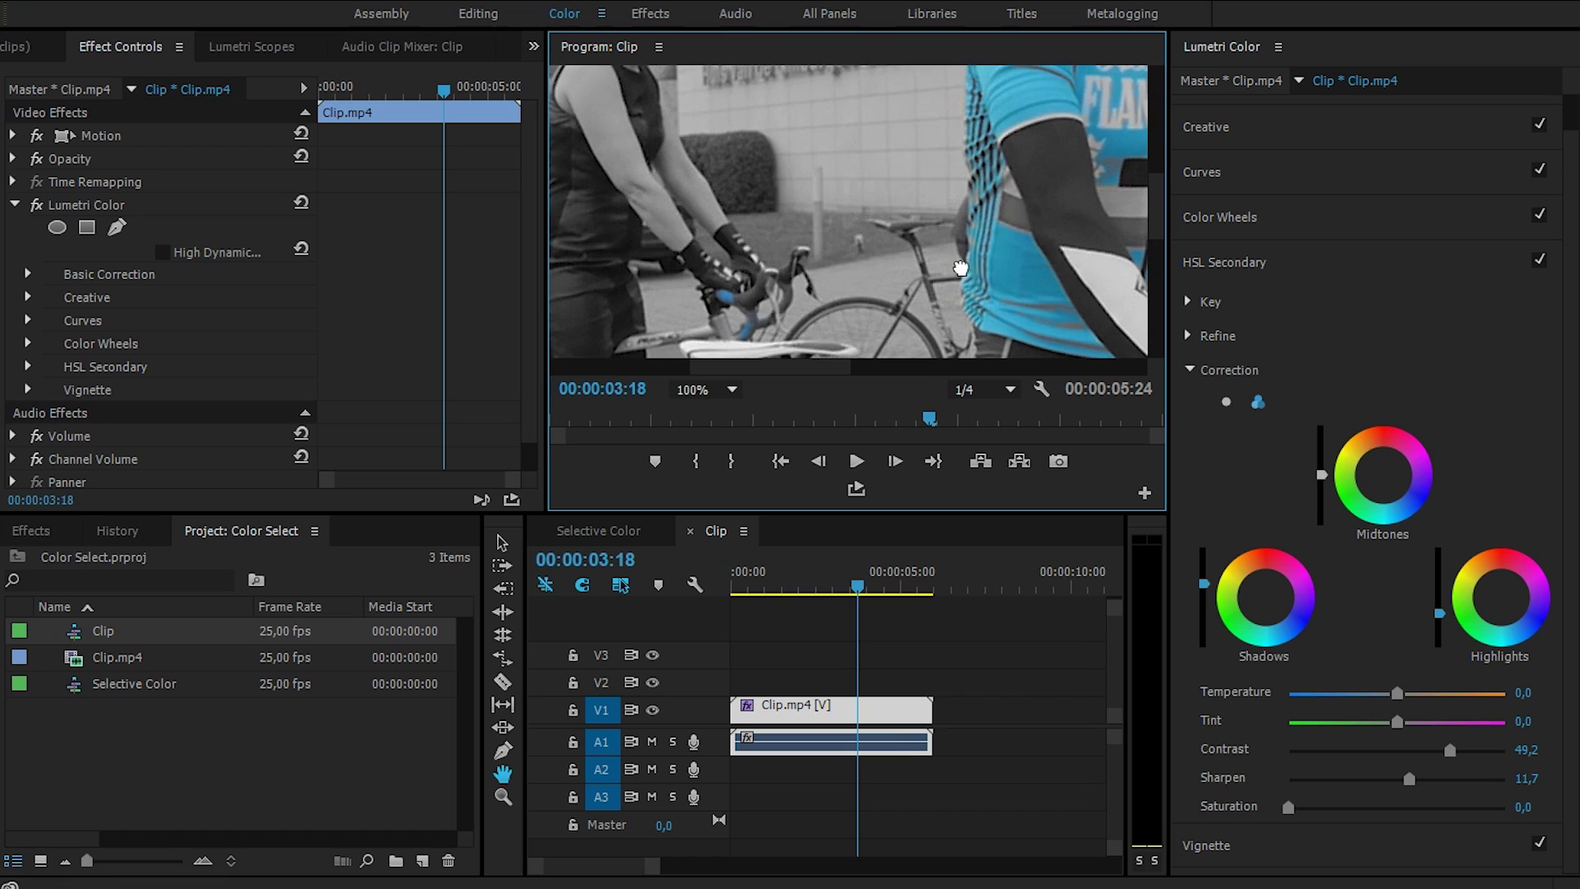
left_click_drag(961, 268, 757, 188)
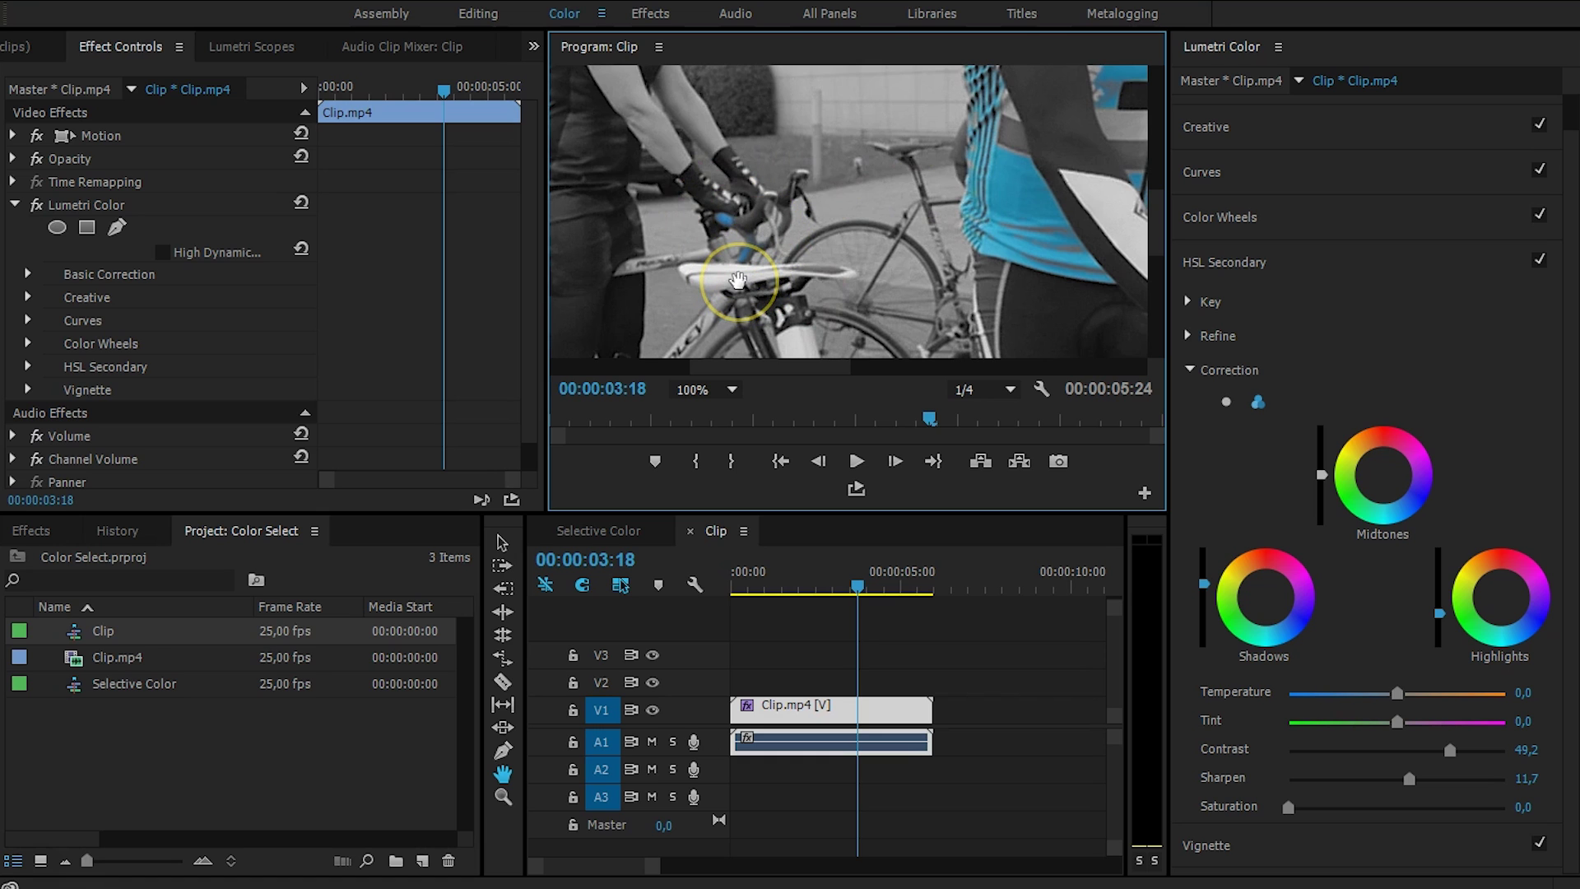
left_click(732, 389)
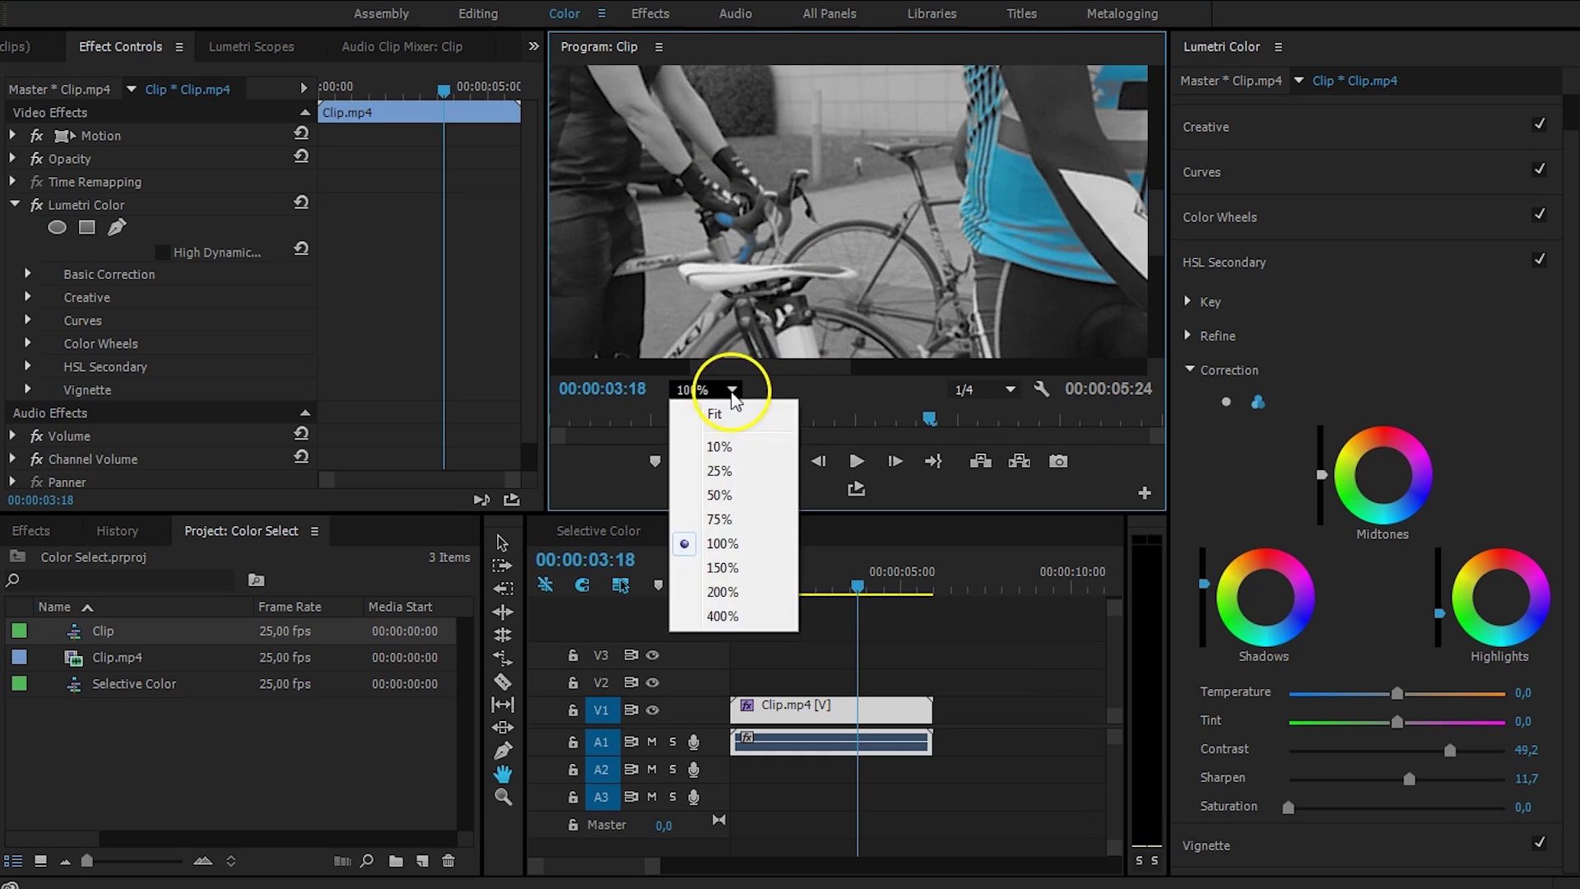
left_click(724, 412)
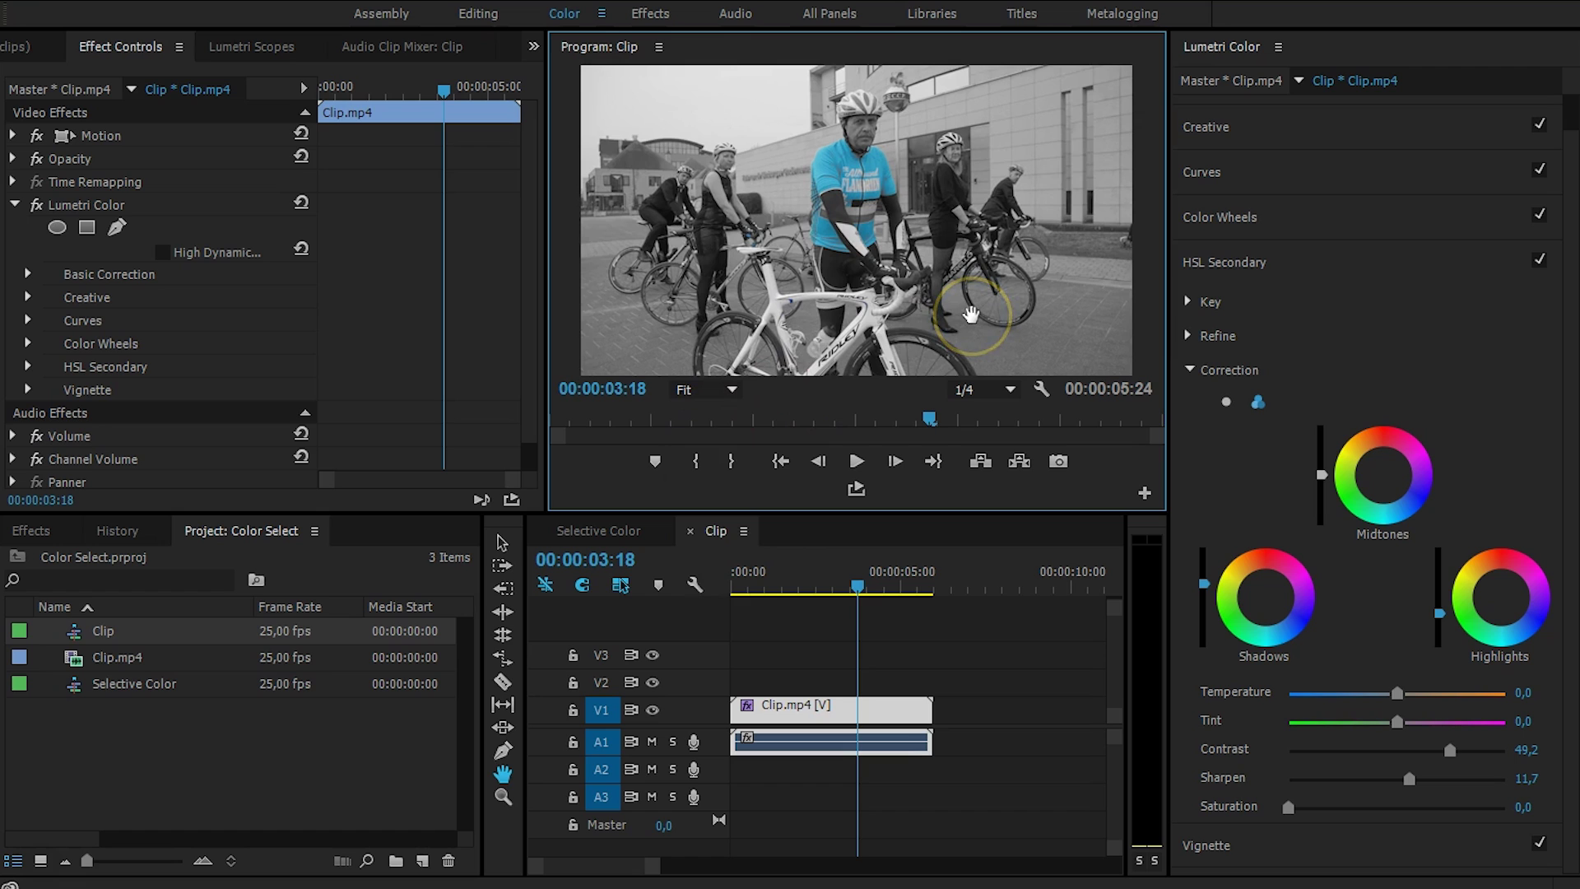
- Widen the HSL Secondary key's hue, saturation and lightness ranges, checking the White/Black matte
key("v")
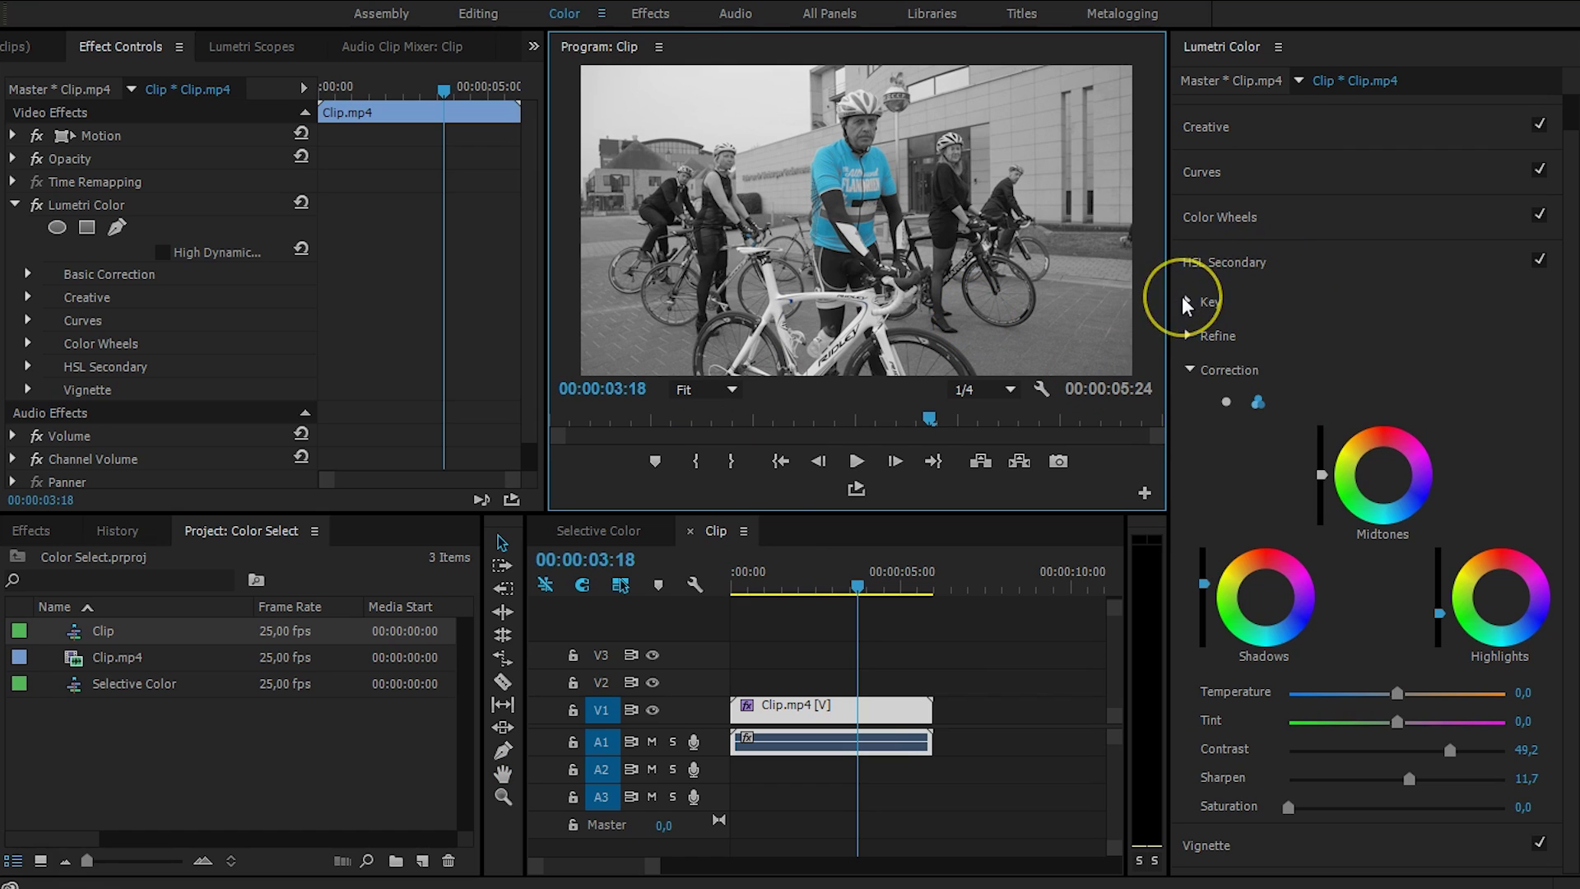
left_click(1186, 305)
left_click(1187, 302)
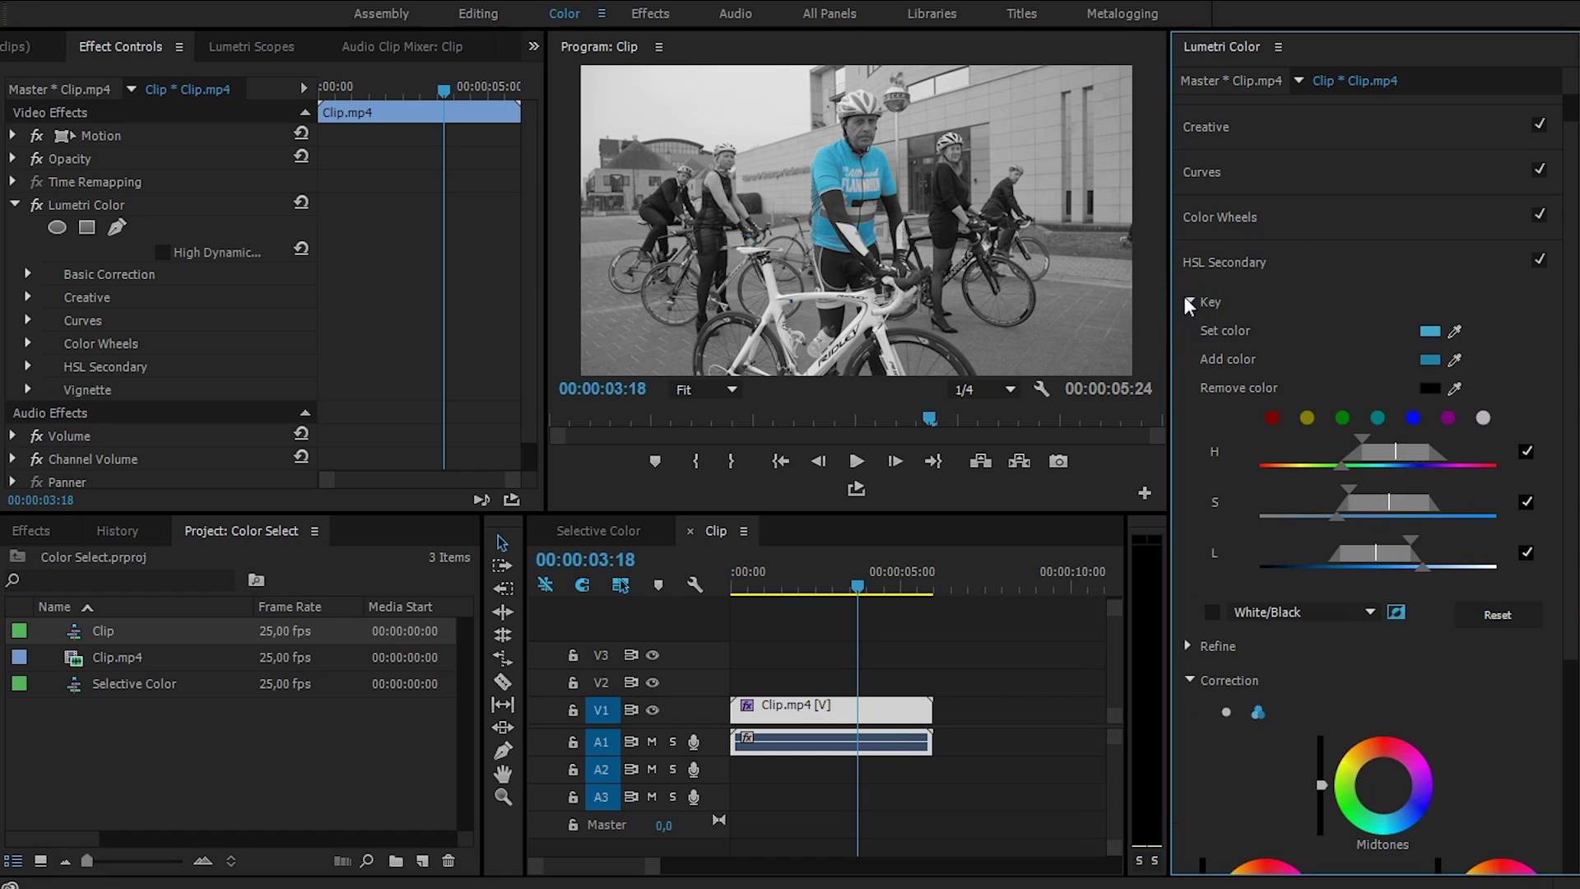
left_click_drag(1362, 442, 1436, 452)
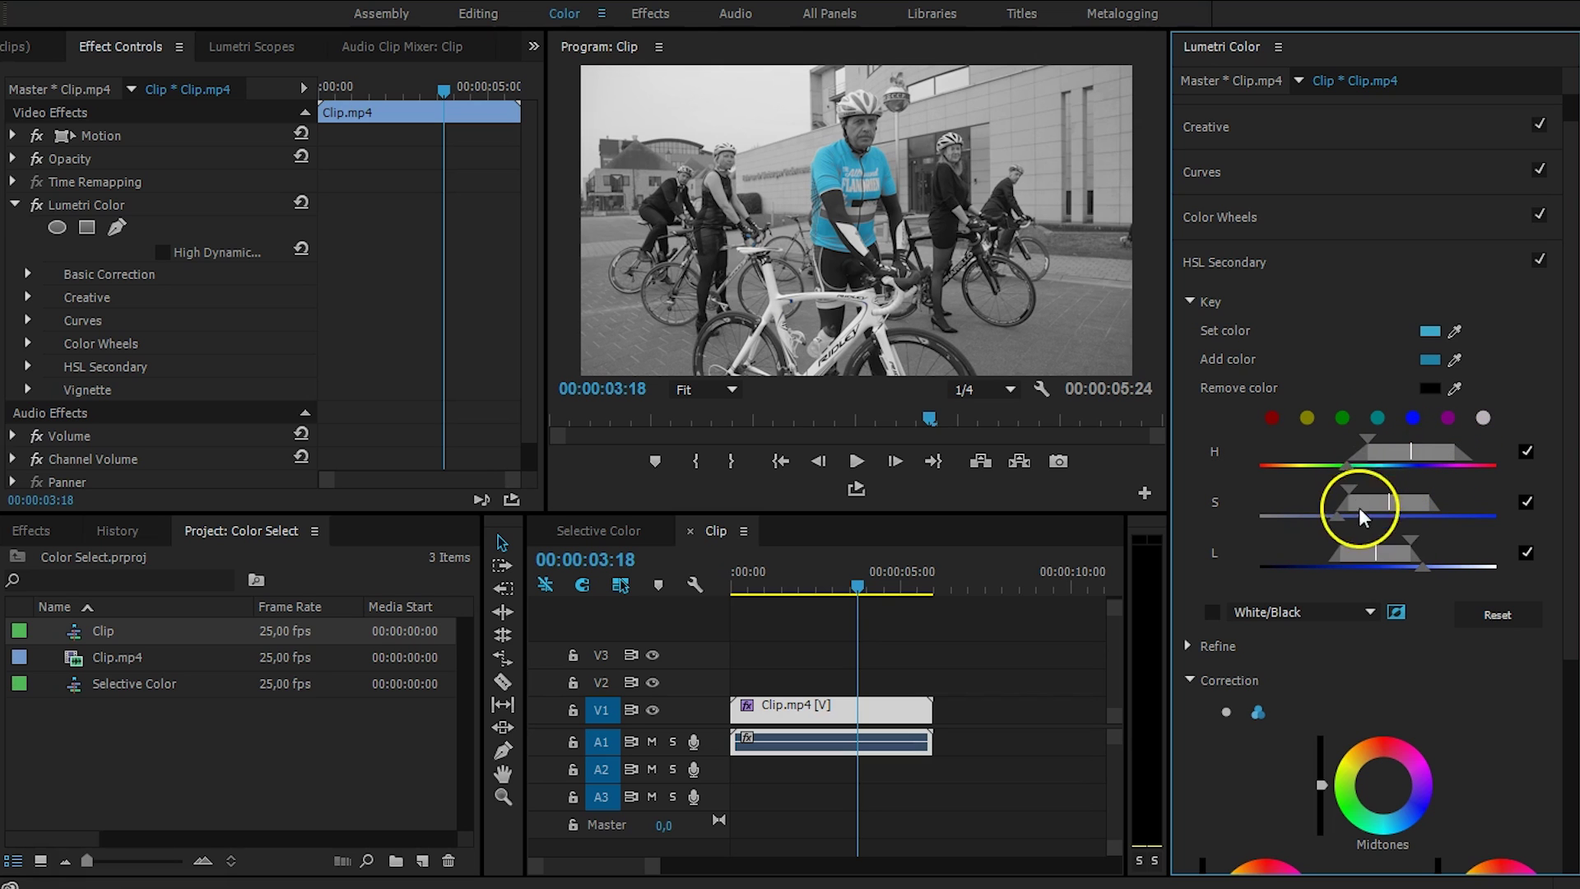
left_click_drag(1349, 492, 1405, 505)
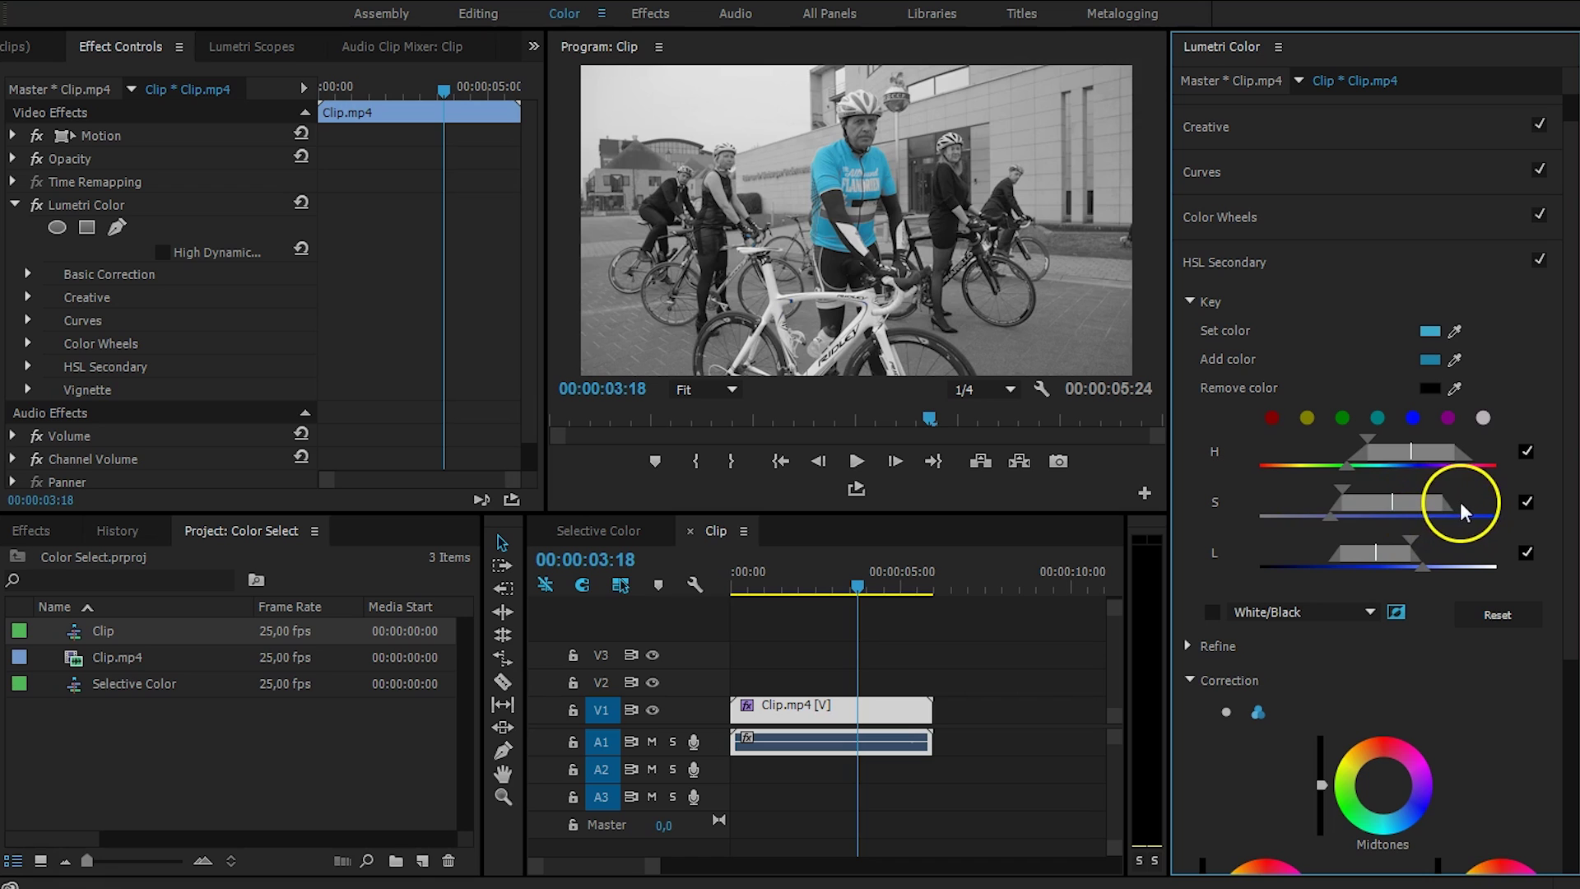
left_click_drag(1343, 489, 1323, 497)
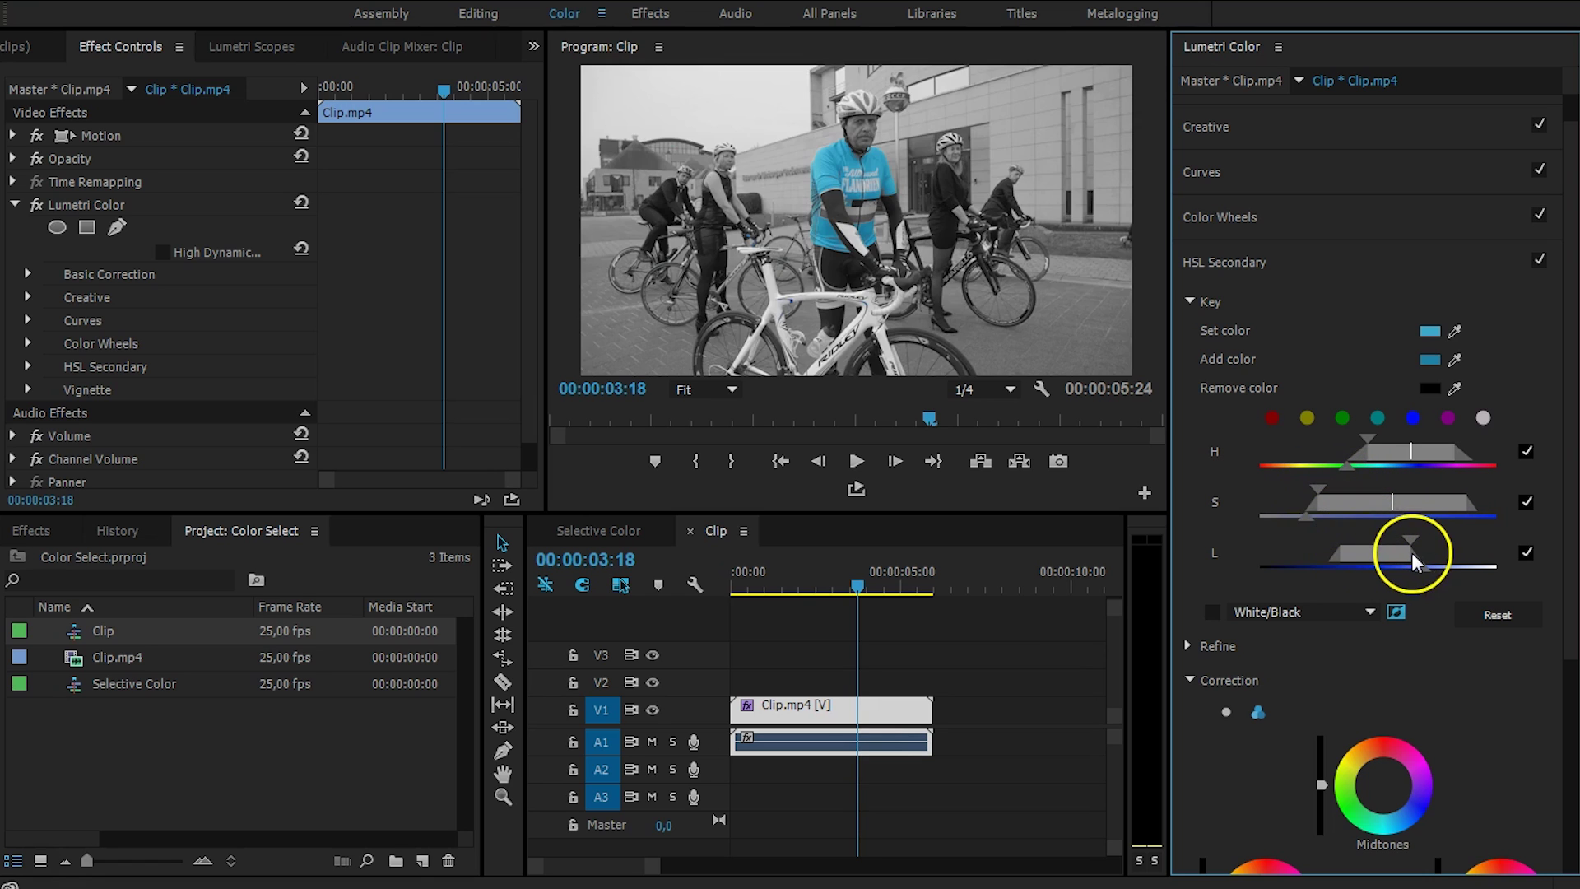
left_click_drag(1409, 537, 1421, 542)
left_click(1213, 614)
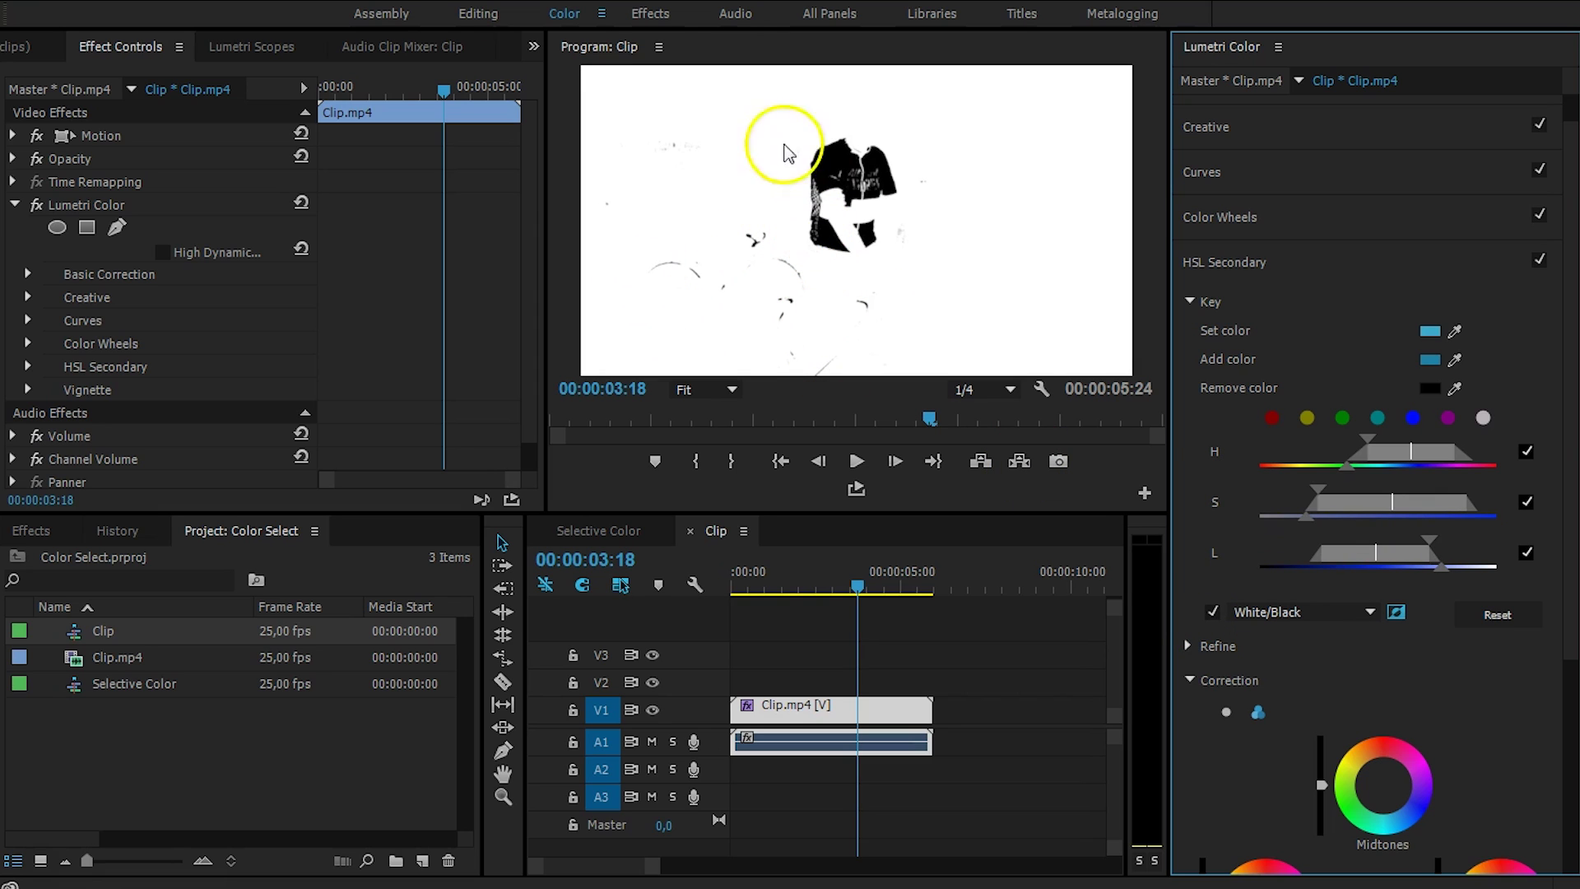
left_click(1211, 612)
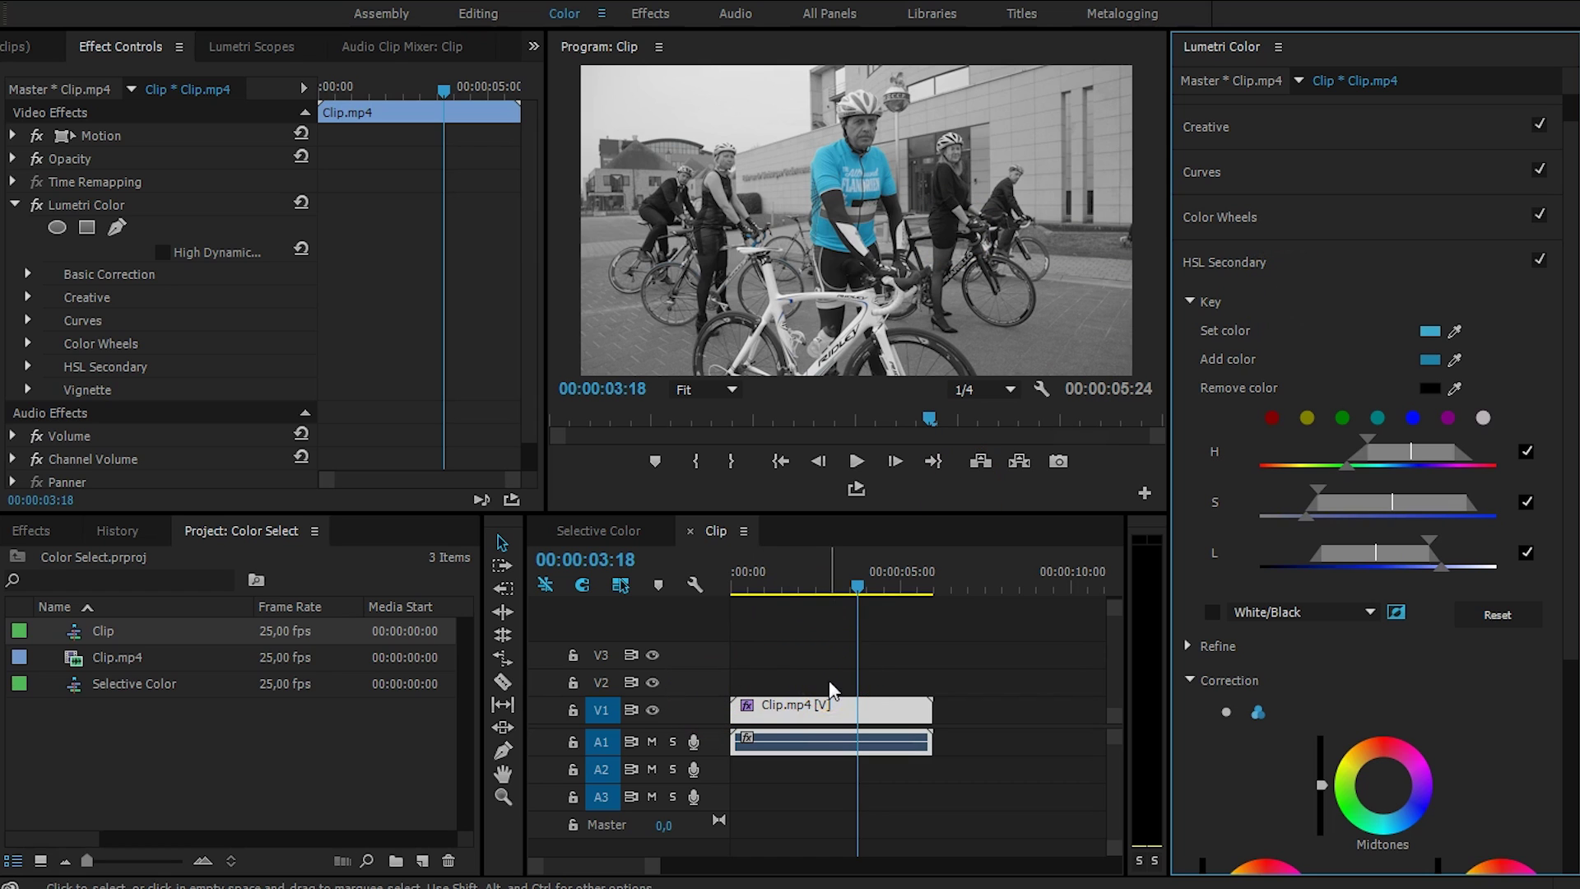
- Alt-drag Clip.mp4 from V1 onto V2 to duplicate it, and expand the V1 clip's Opacity settings
left_click(812, 705)
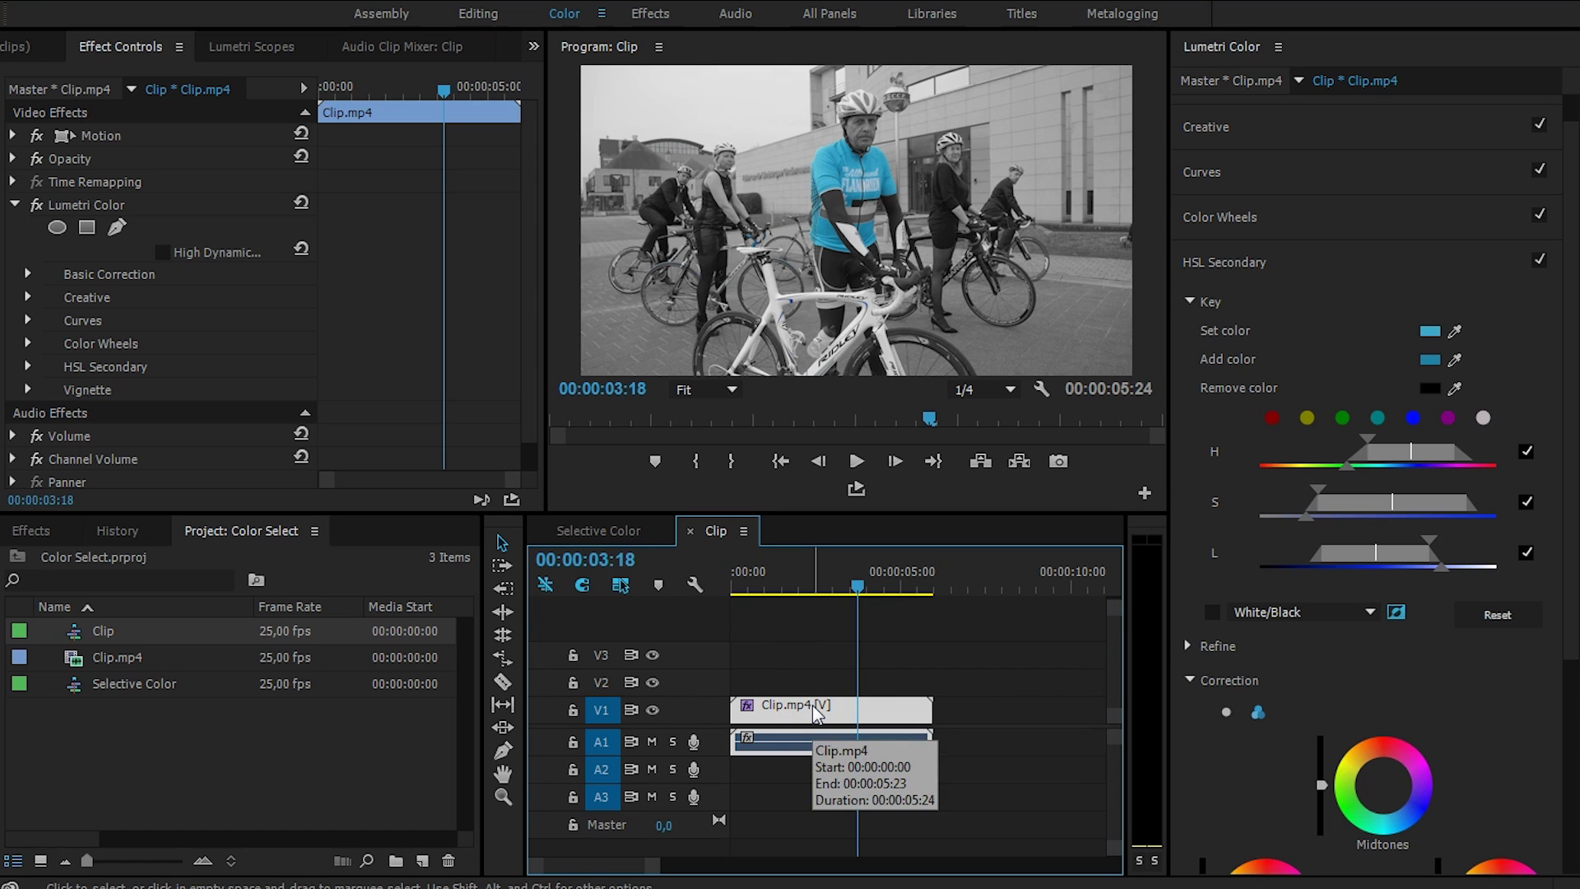
left_click_drag(813, 705, 793, 679)
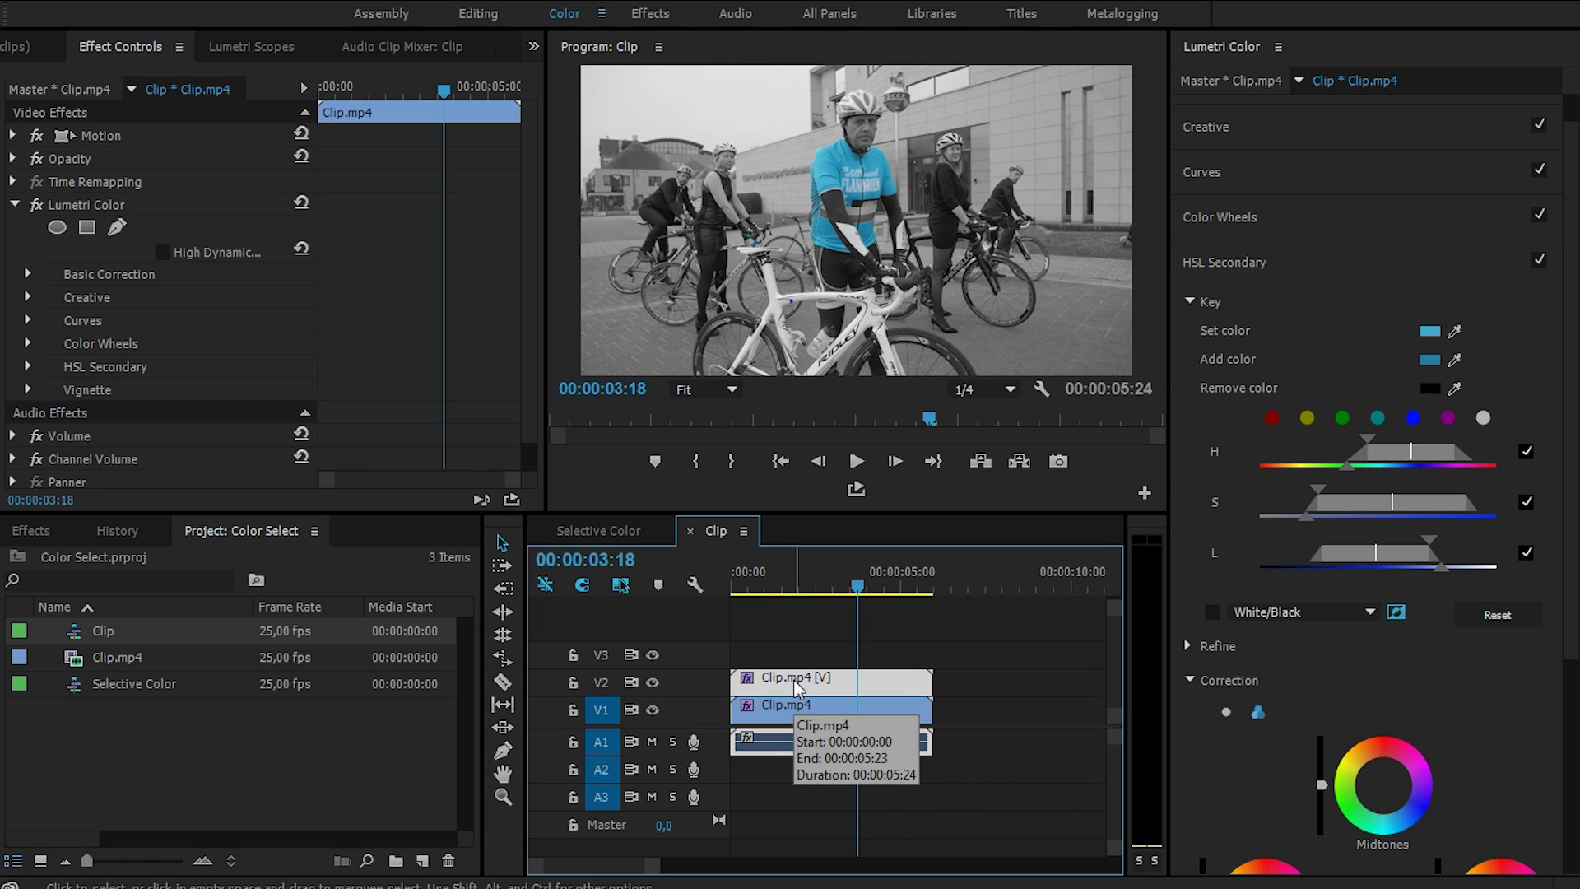
left_click(14, 159)
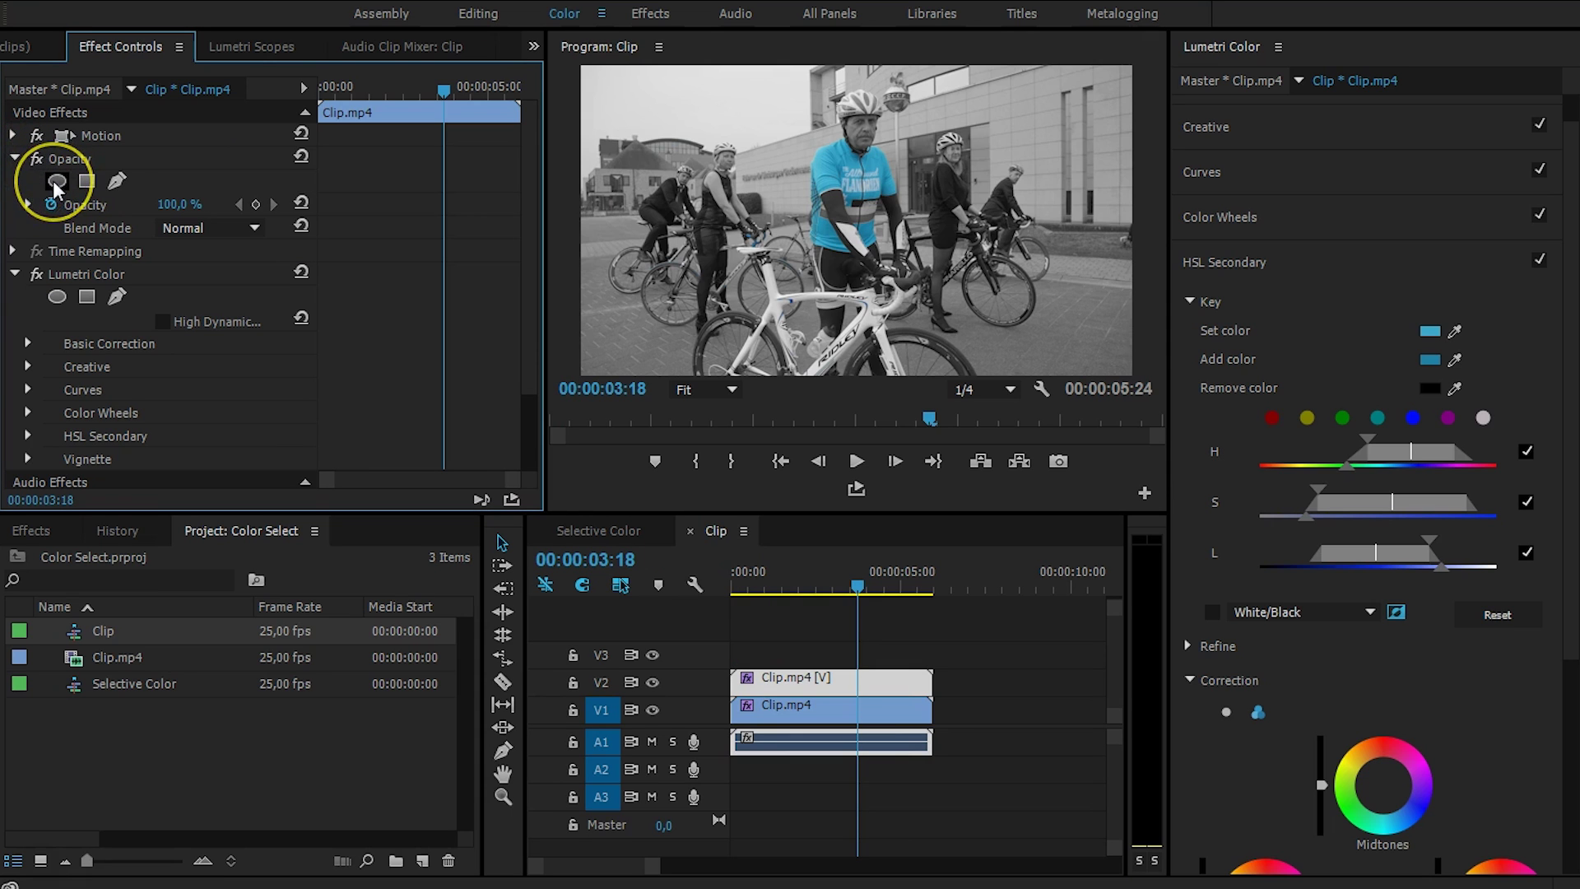
- At 00:00:00:00, place an elliptical opacity mask over the rider's chest and check it with White/Black
left_click_drag(430, 85, 295, 76)
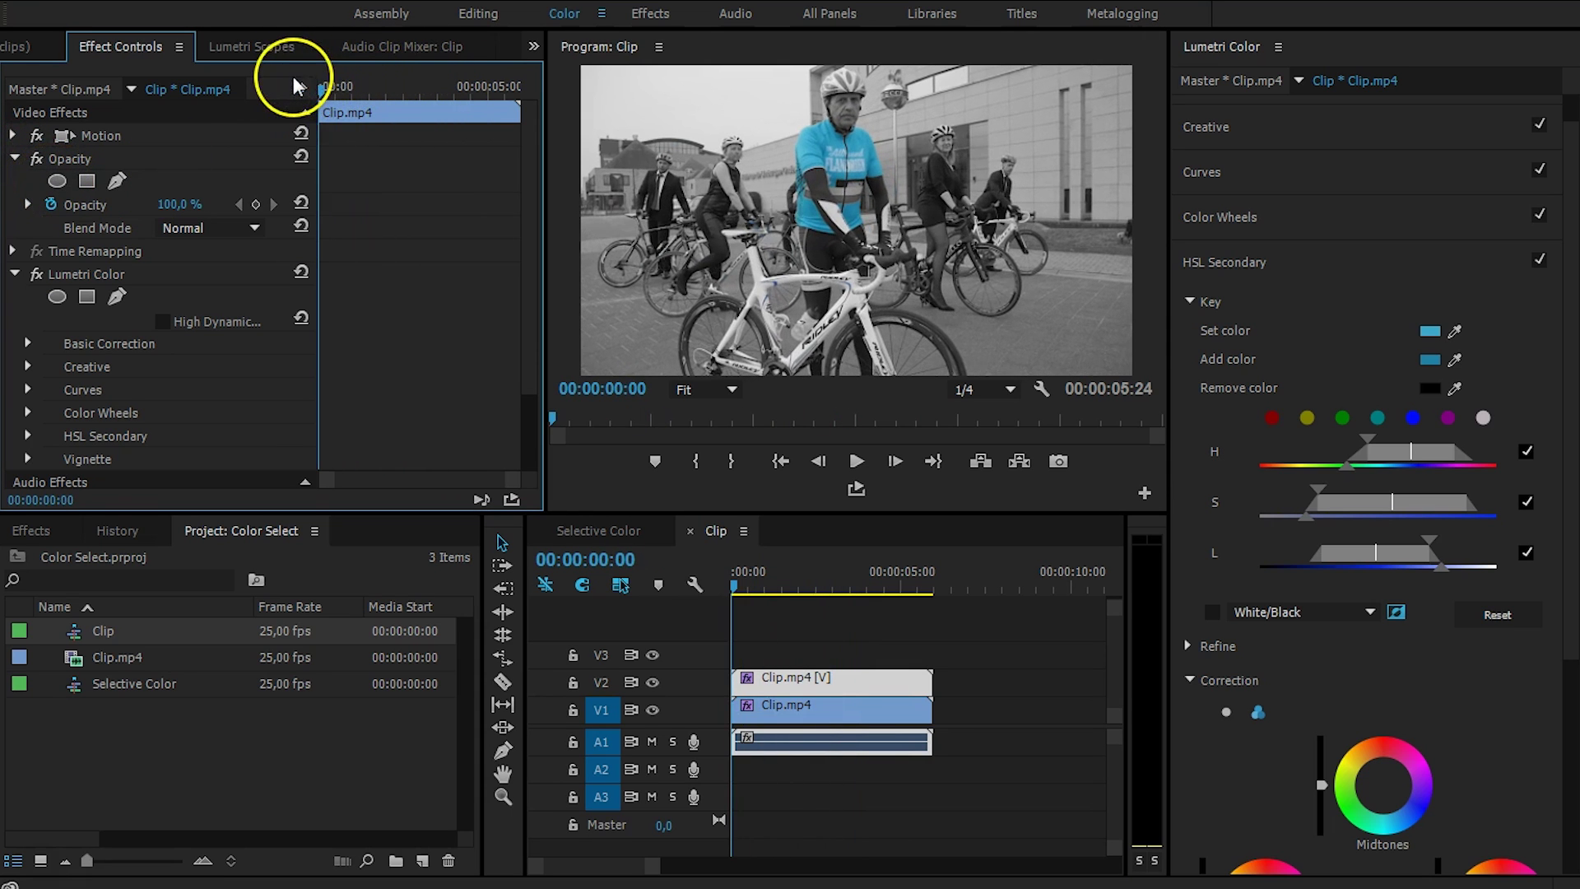
left_click(57, 181)
left_click_drag(880, 225, 831, 145)
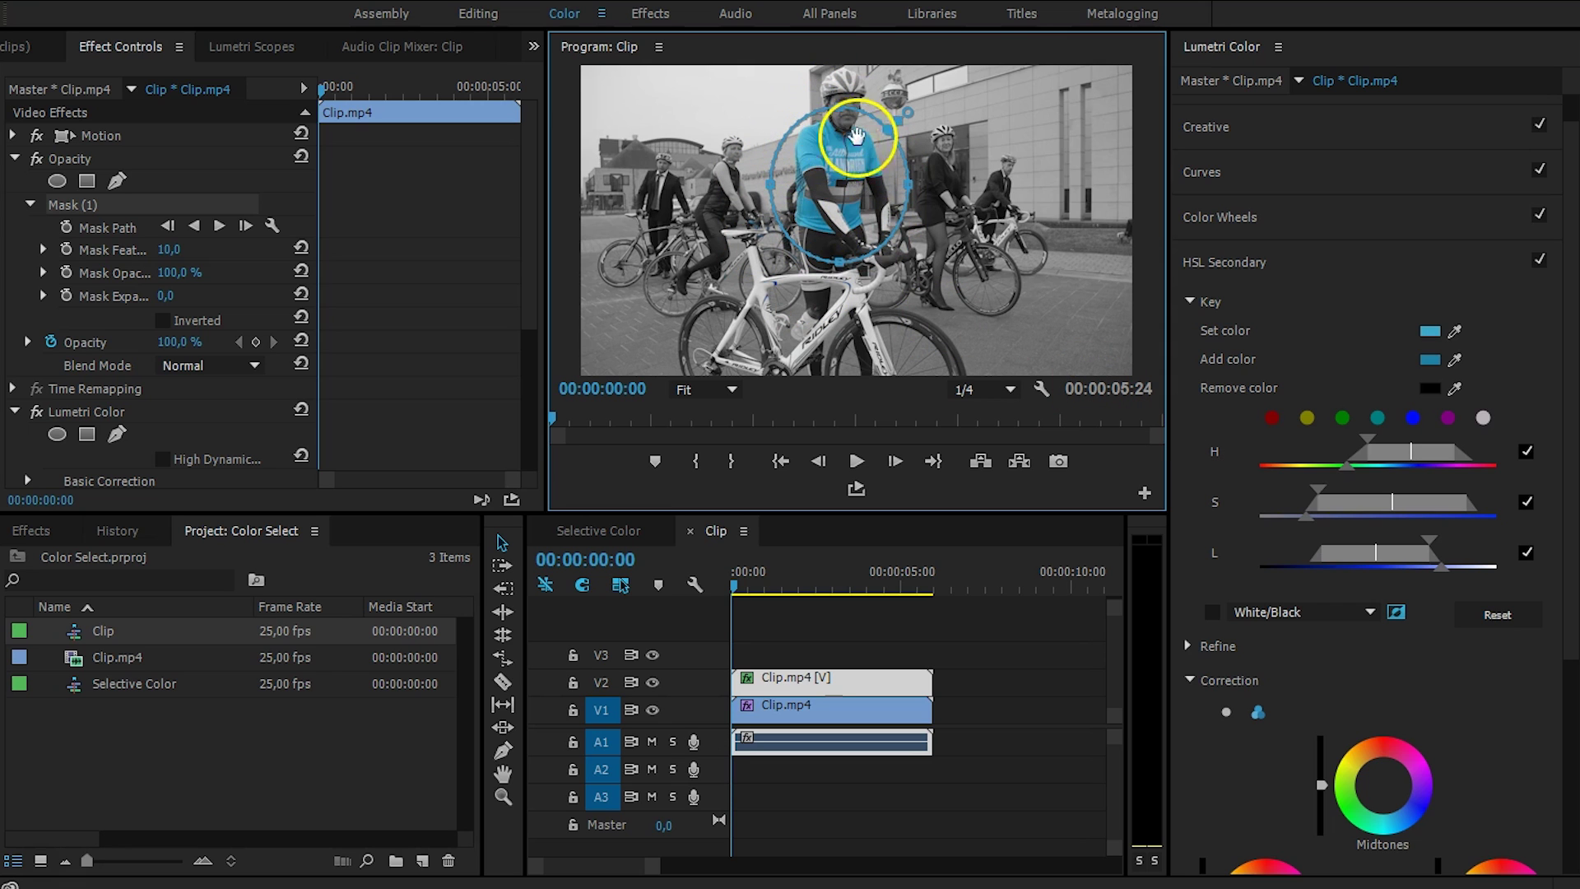
left_click(1213, 613)
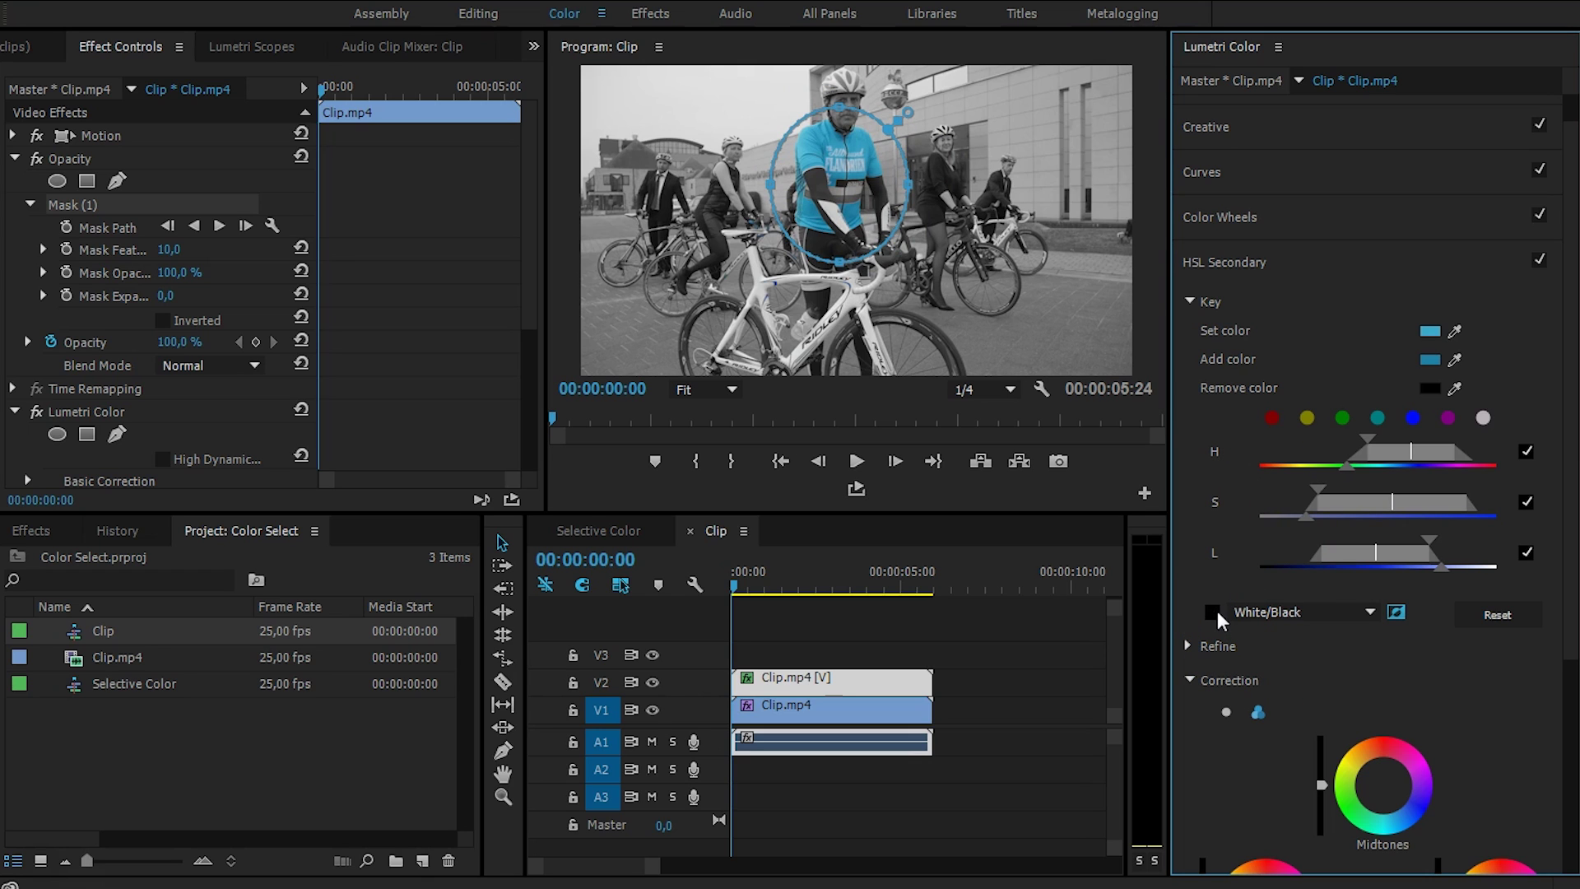
left_click(1214, 612)
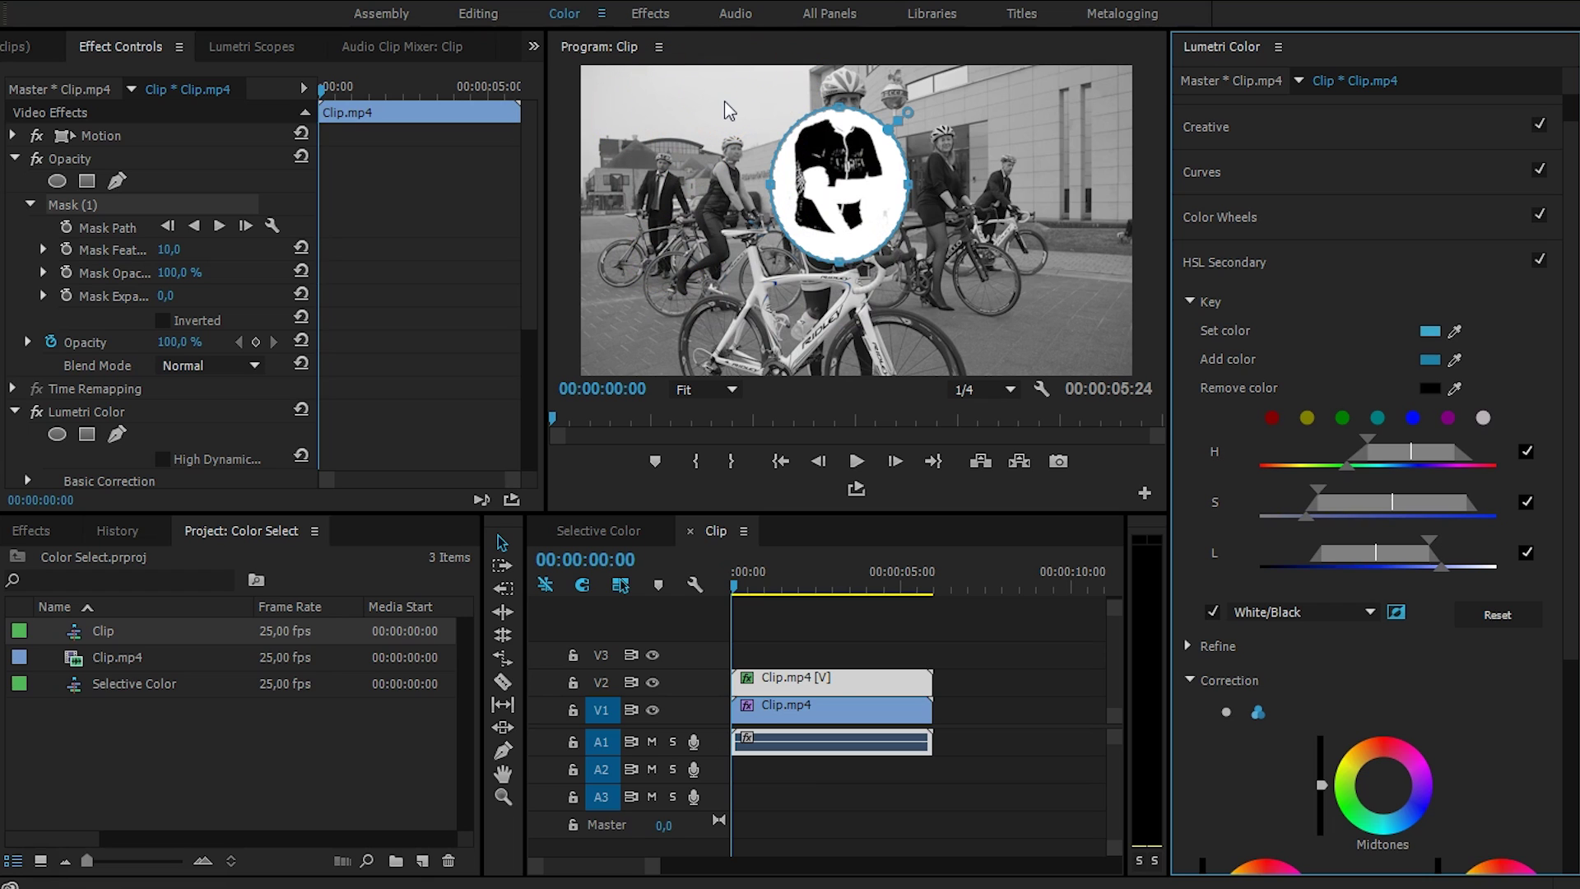
left_click(1215, 613)
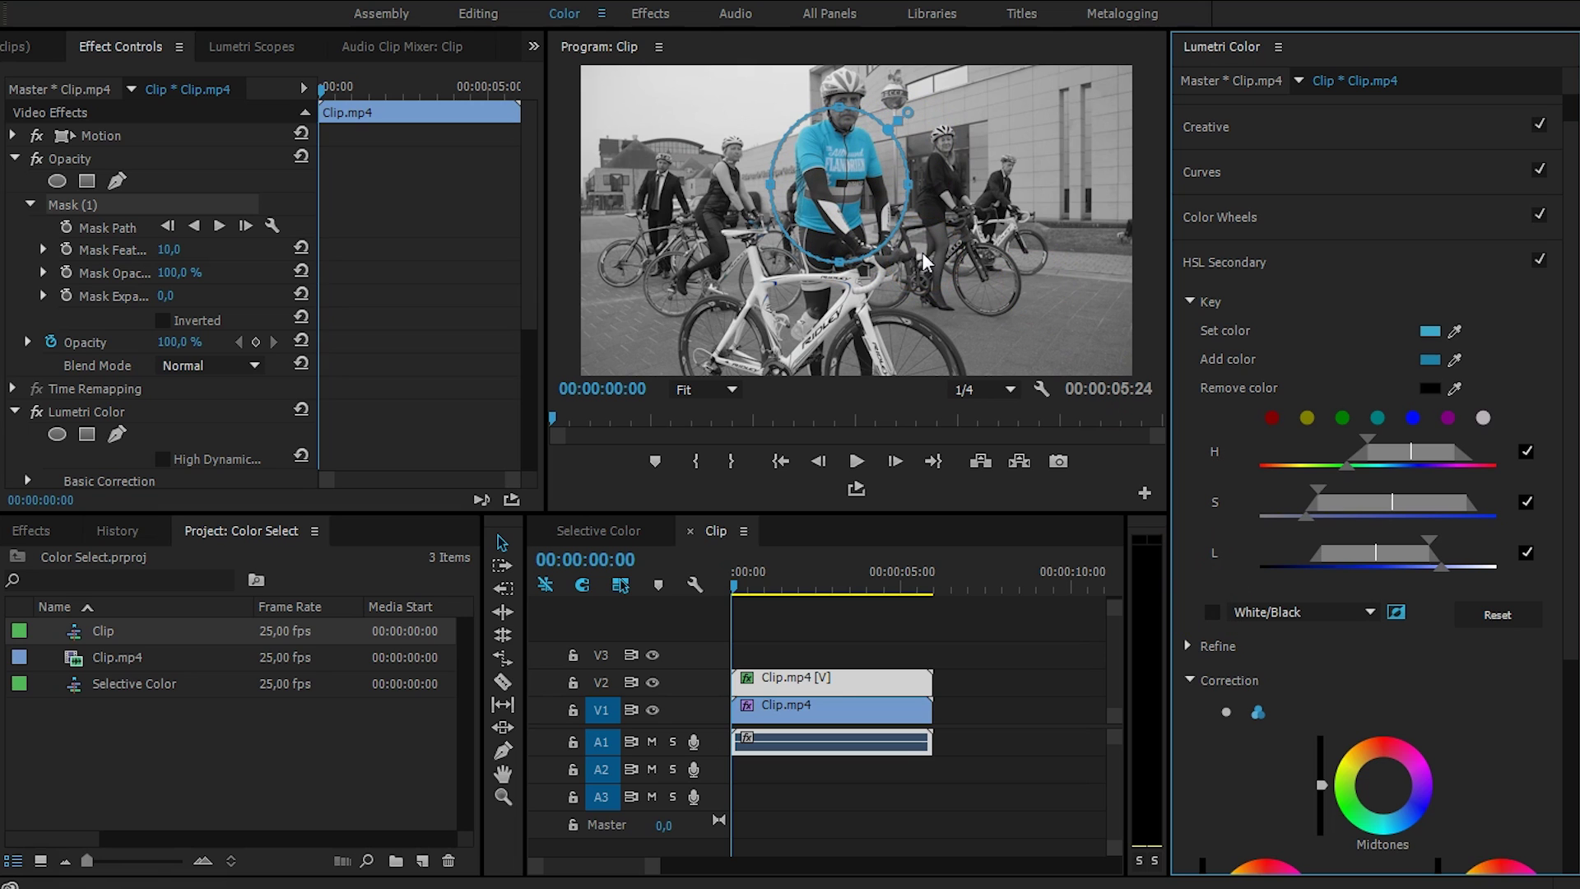
- Track the ellipse mask forward, replay the clip from the start, then select the V2 copy
left_click(219, 225)
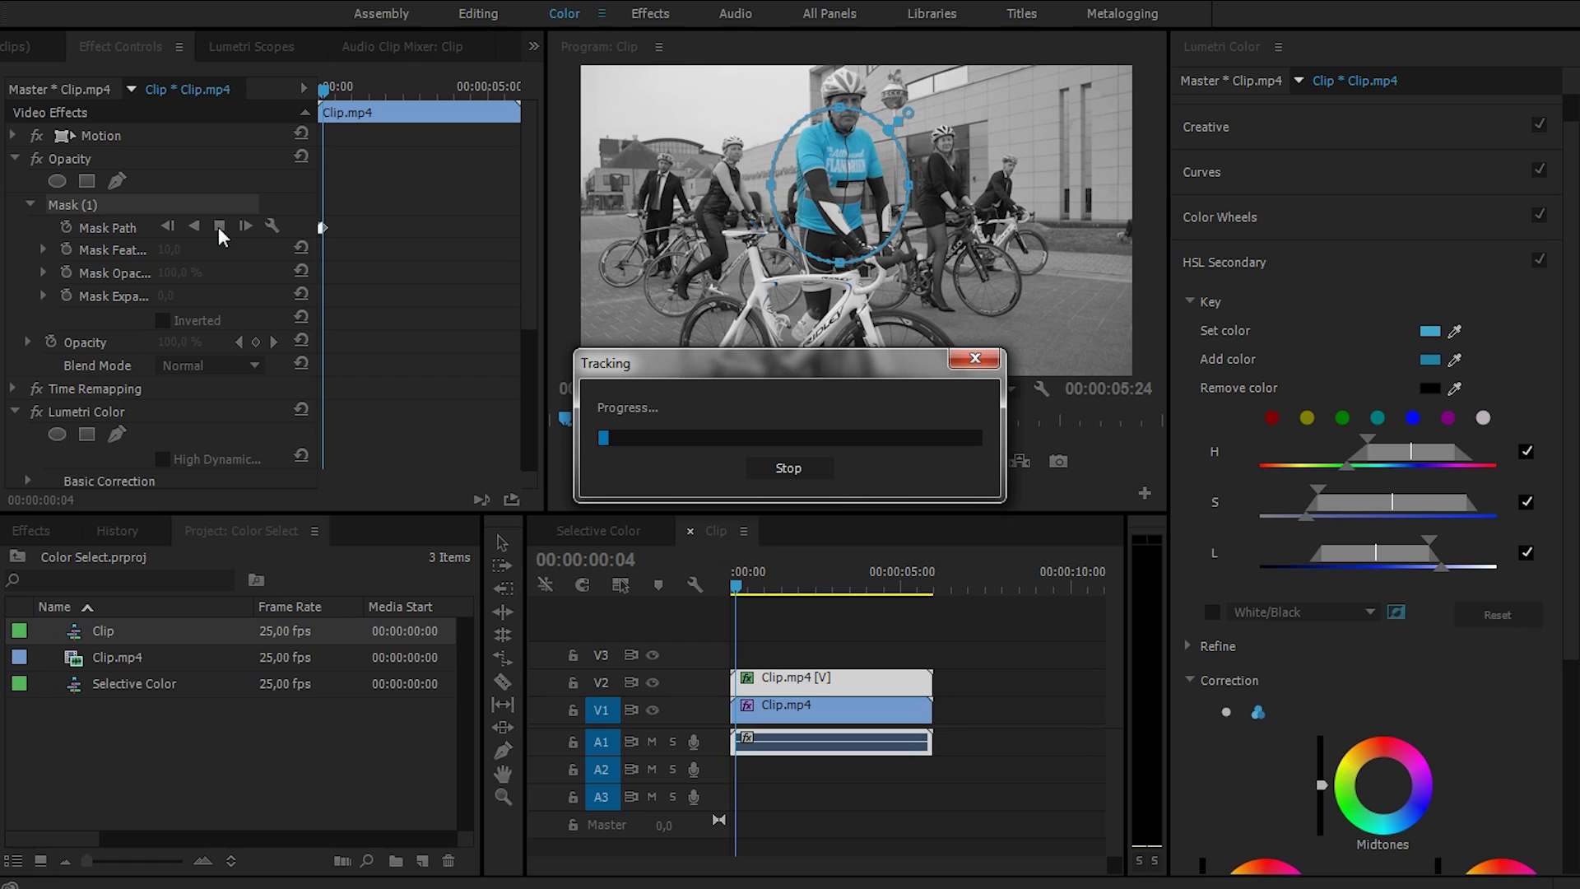
left_click(818, 272)
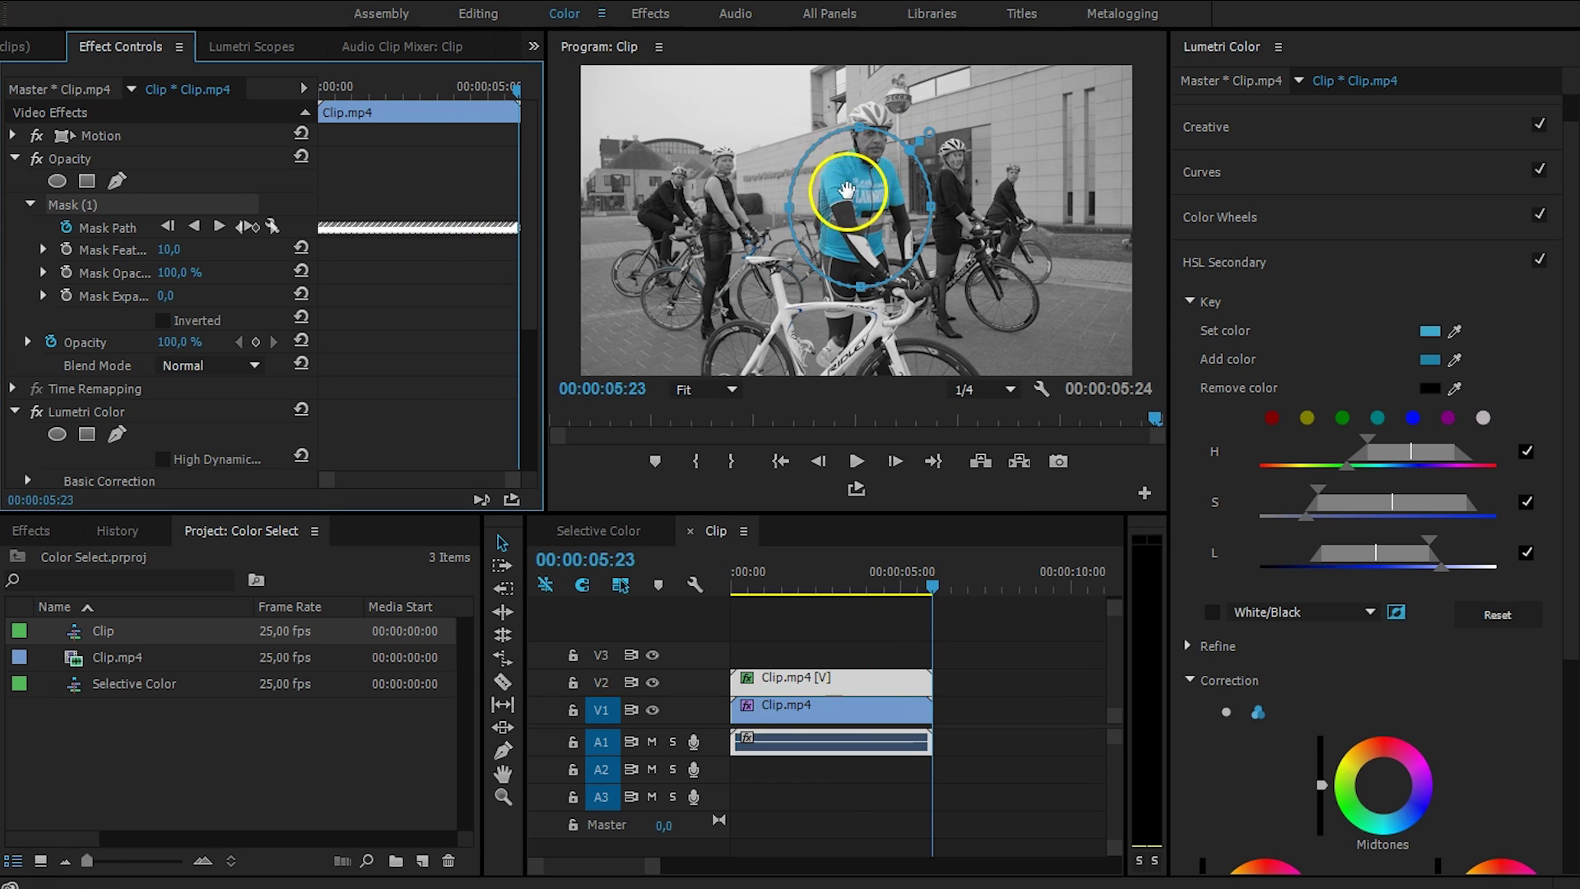
mouse_move(882, 581)
left_mouse_down()
mouse_move(690, 589)
mouse_move(869, 571)
left_mouse_up()
left_click(856, 461)
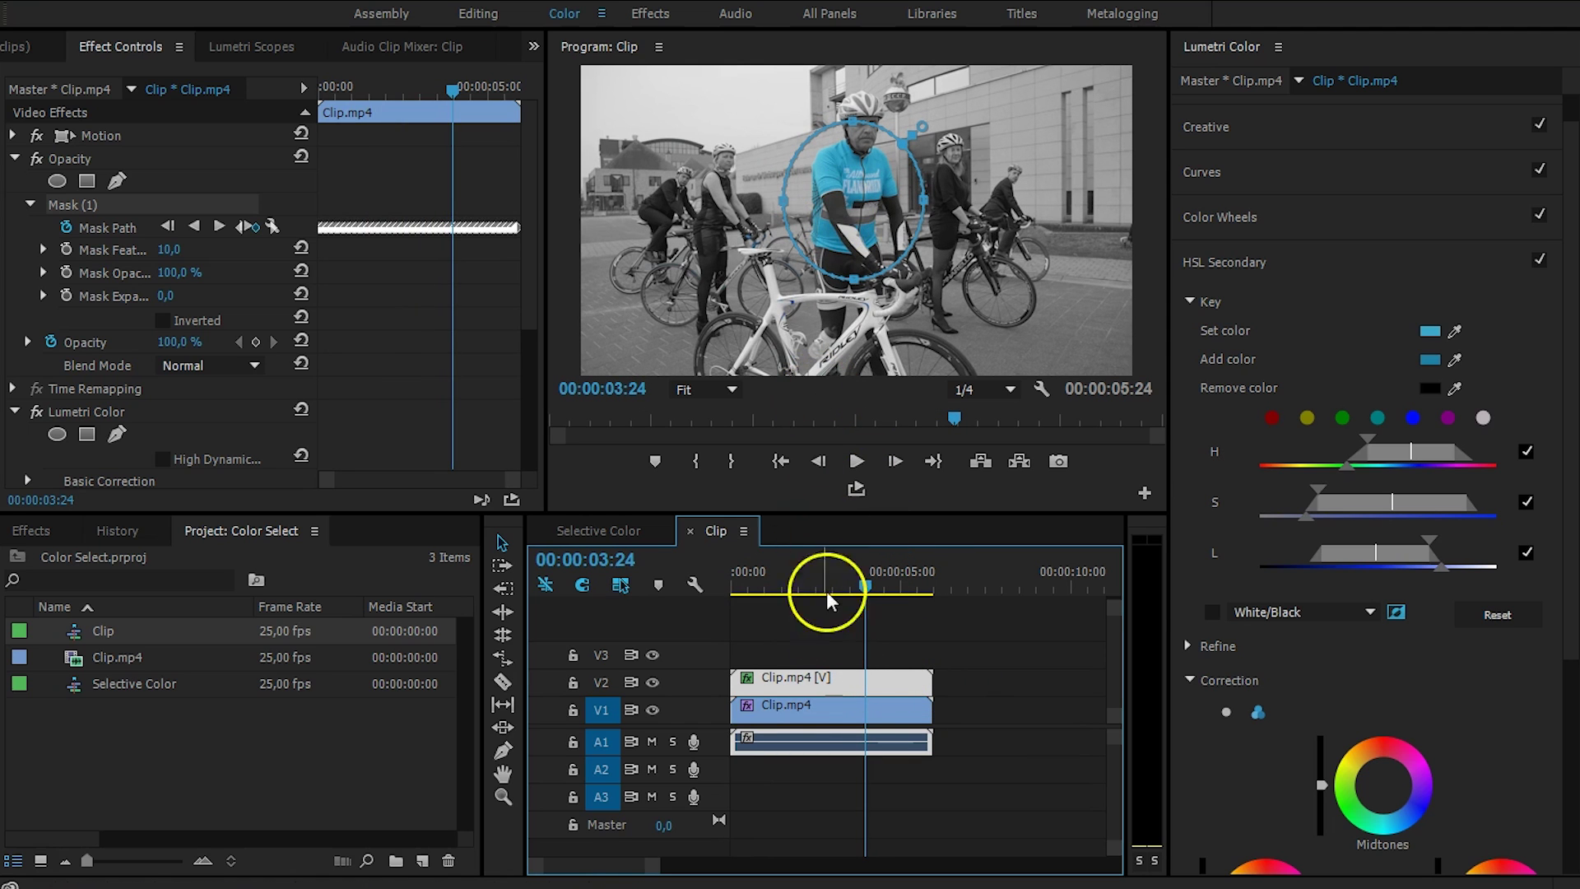
left_click(833, 706)
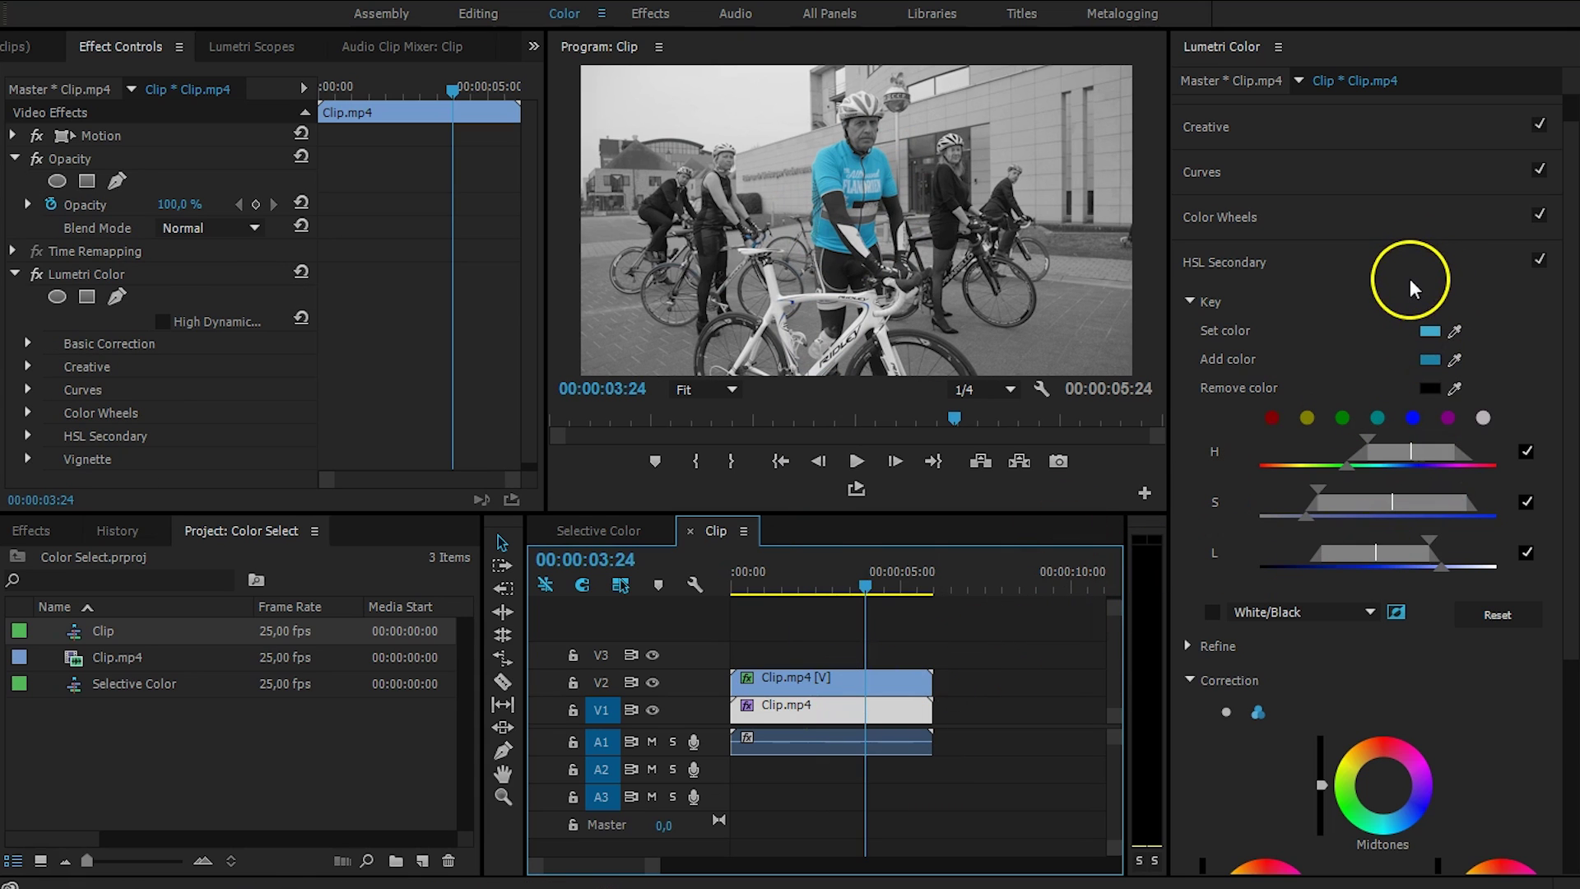
- Drag the V2 clip's hue, saturation and lightness key handles inward to a tight range
left_click_drag(1370, 435, 1391, 434)
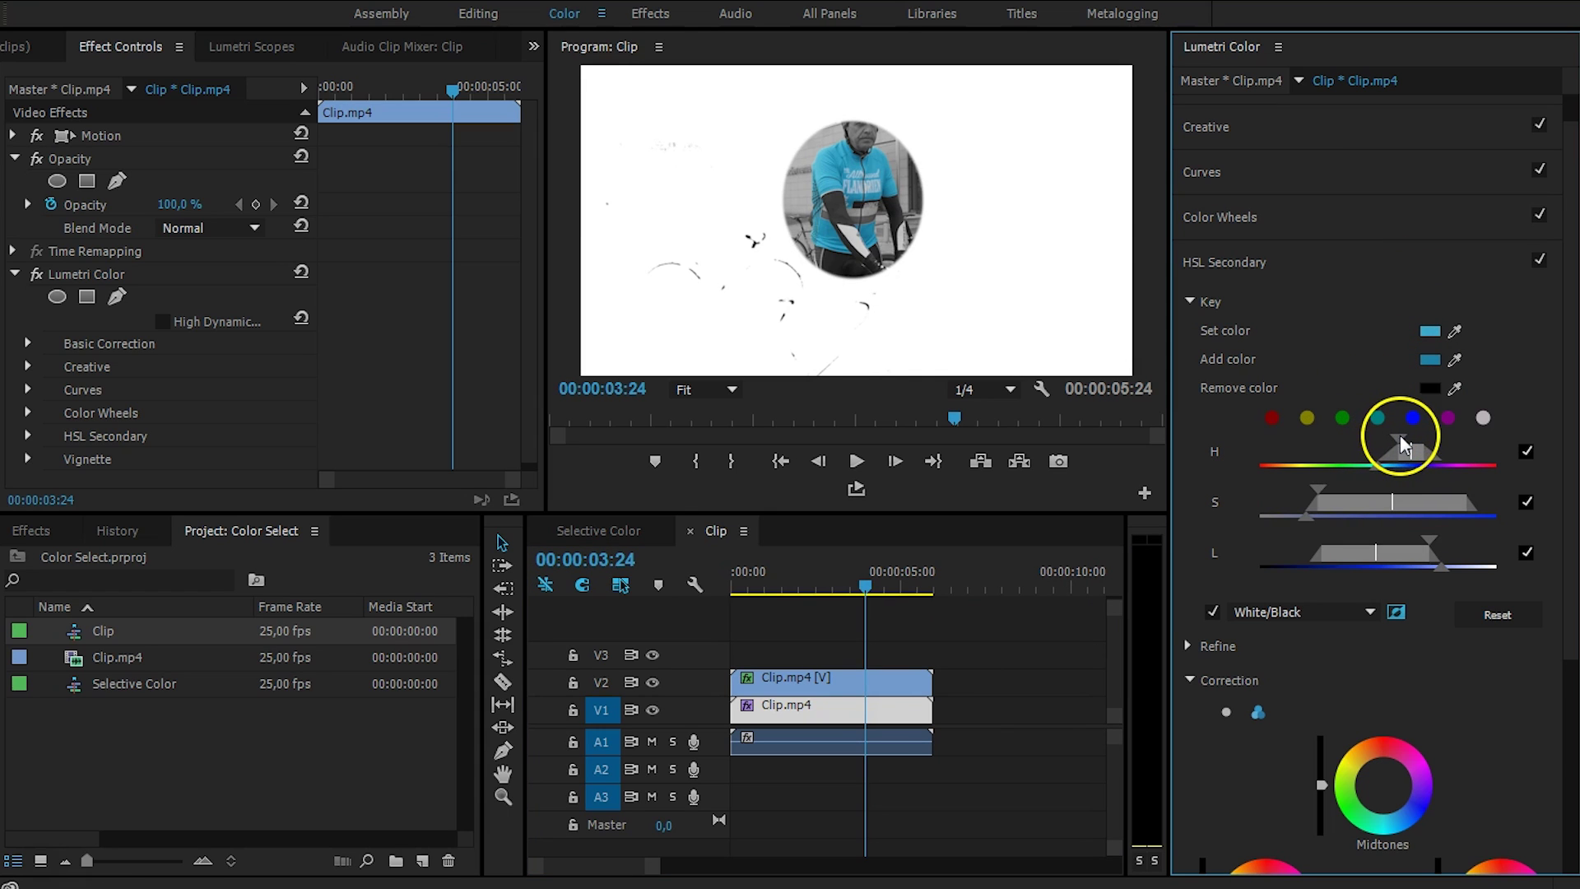
left_click_drag(1316, 492, 1377, 481)
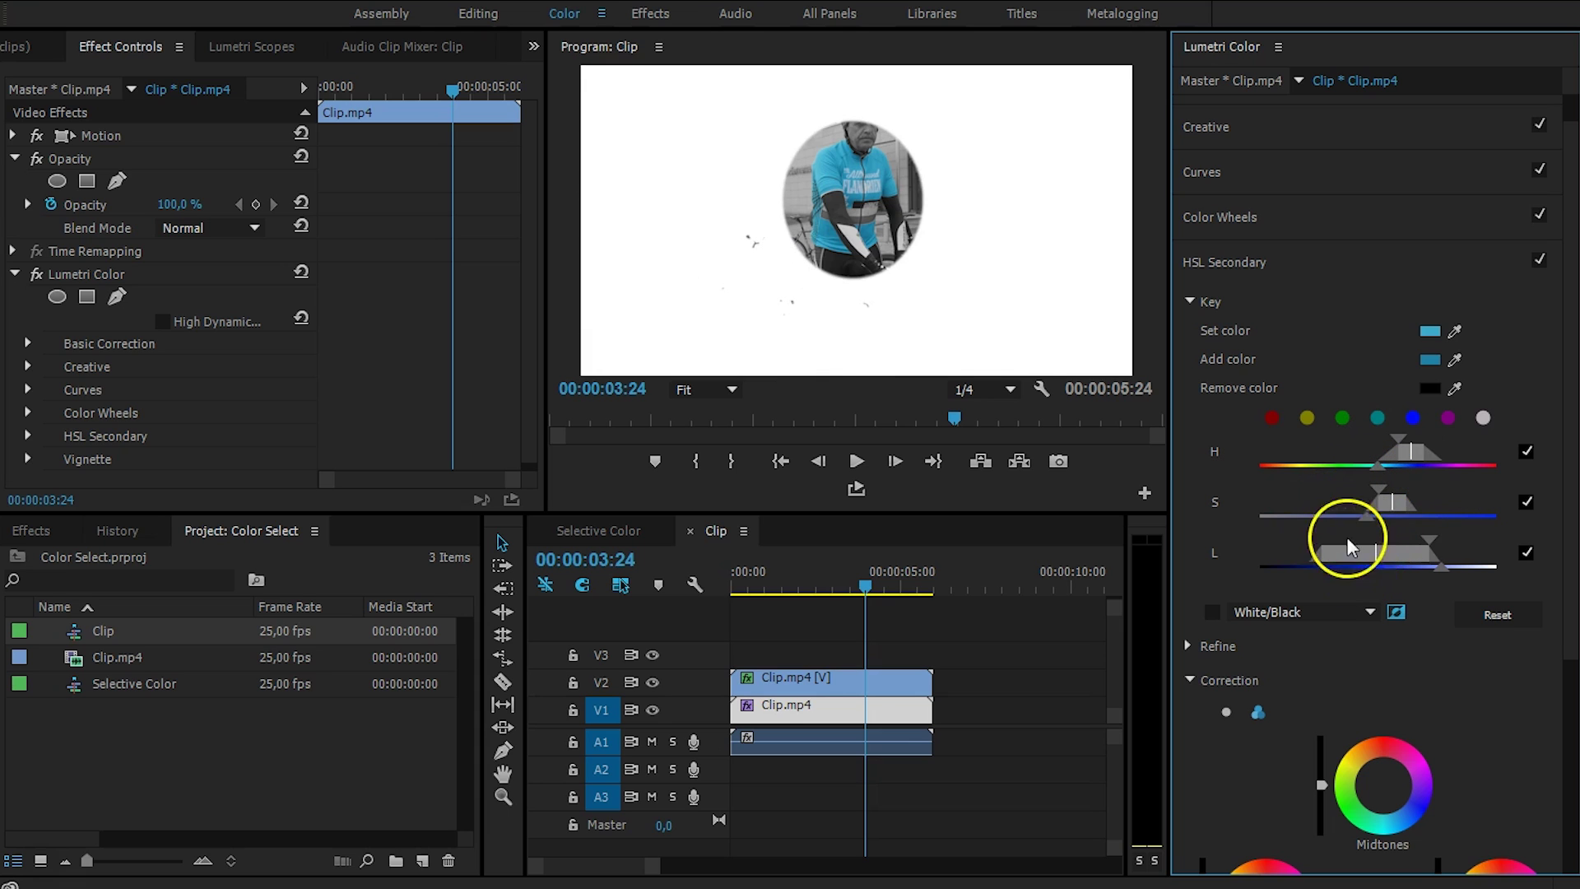
left_click_drag(1422, 542, 1405, 436)
left_click(1385, 494)
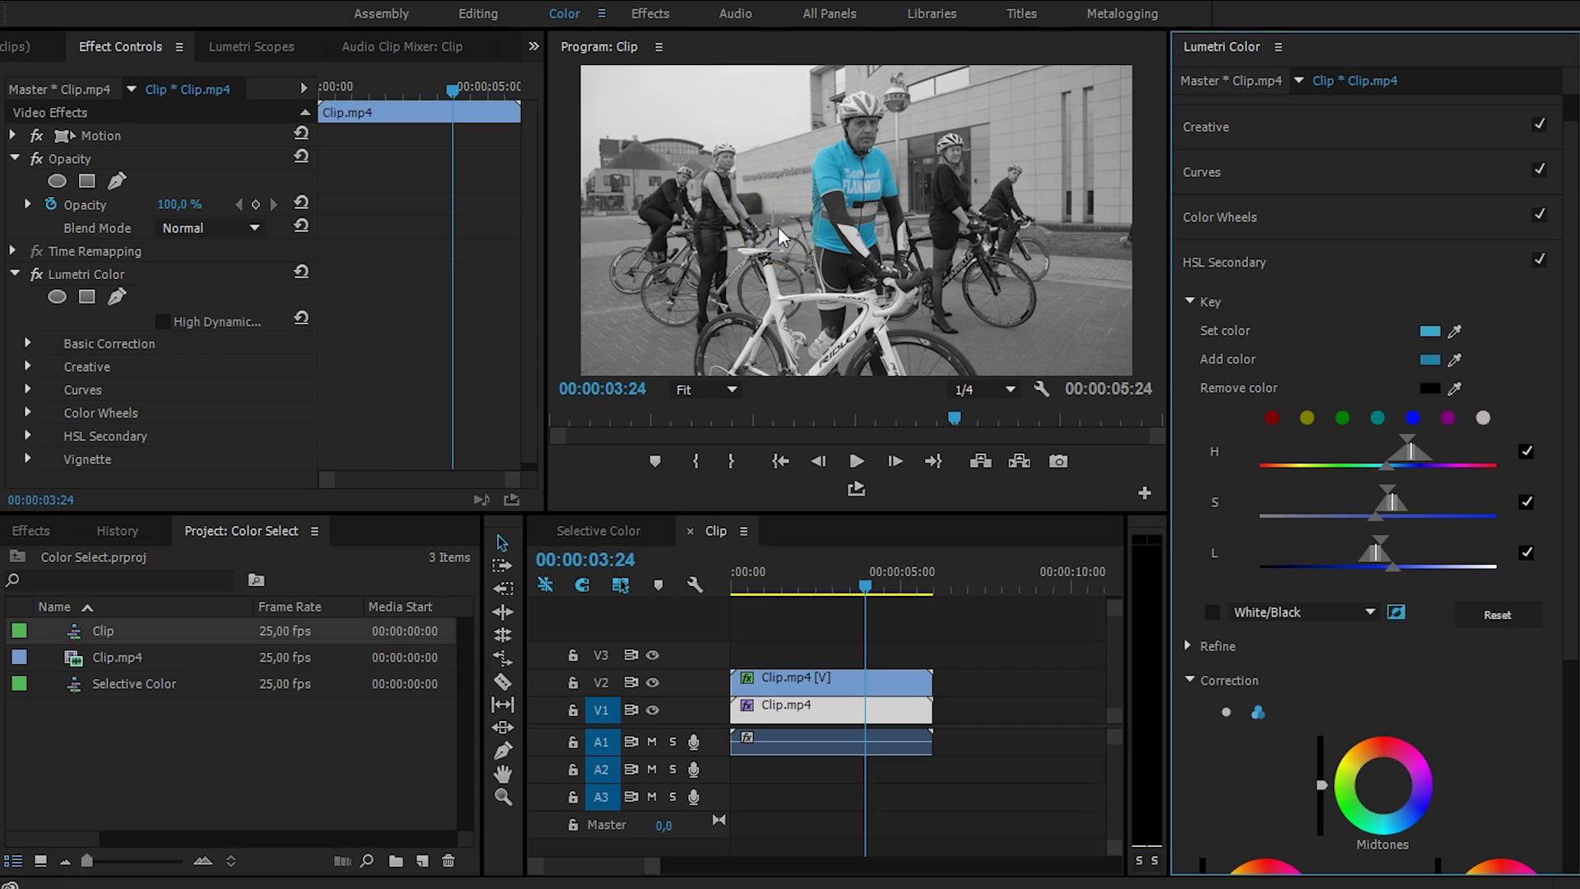
- Select the V1 clip to show its tracked Mask (1) and wider Lumetri key
left_click(838, 679)
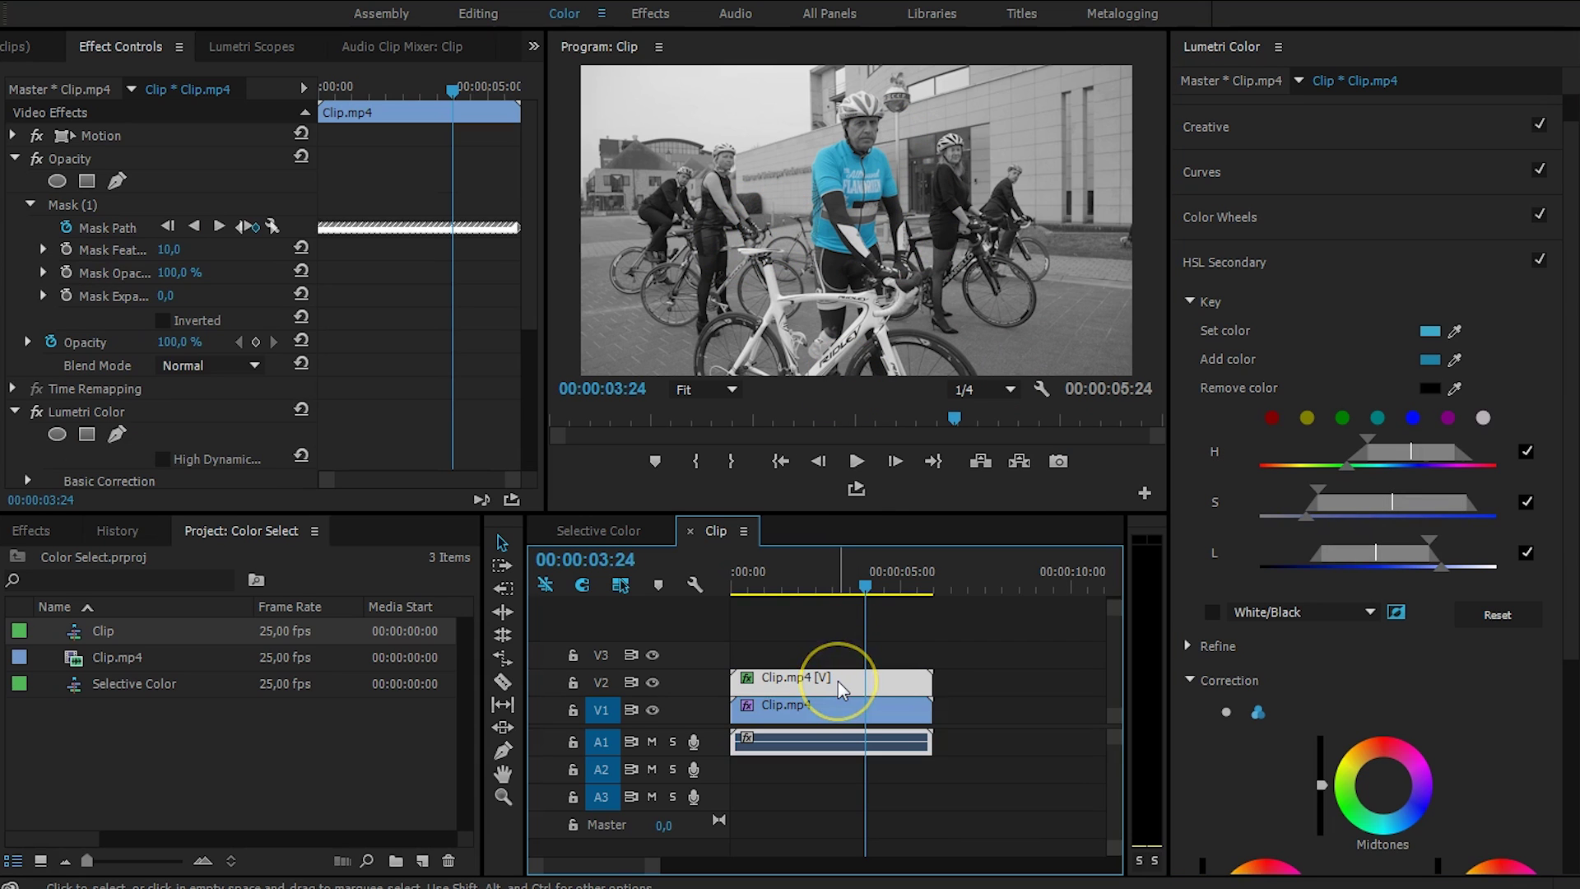